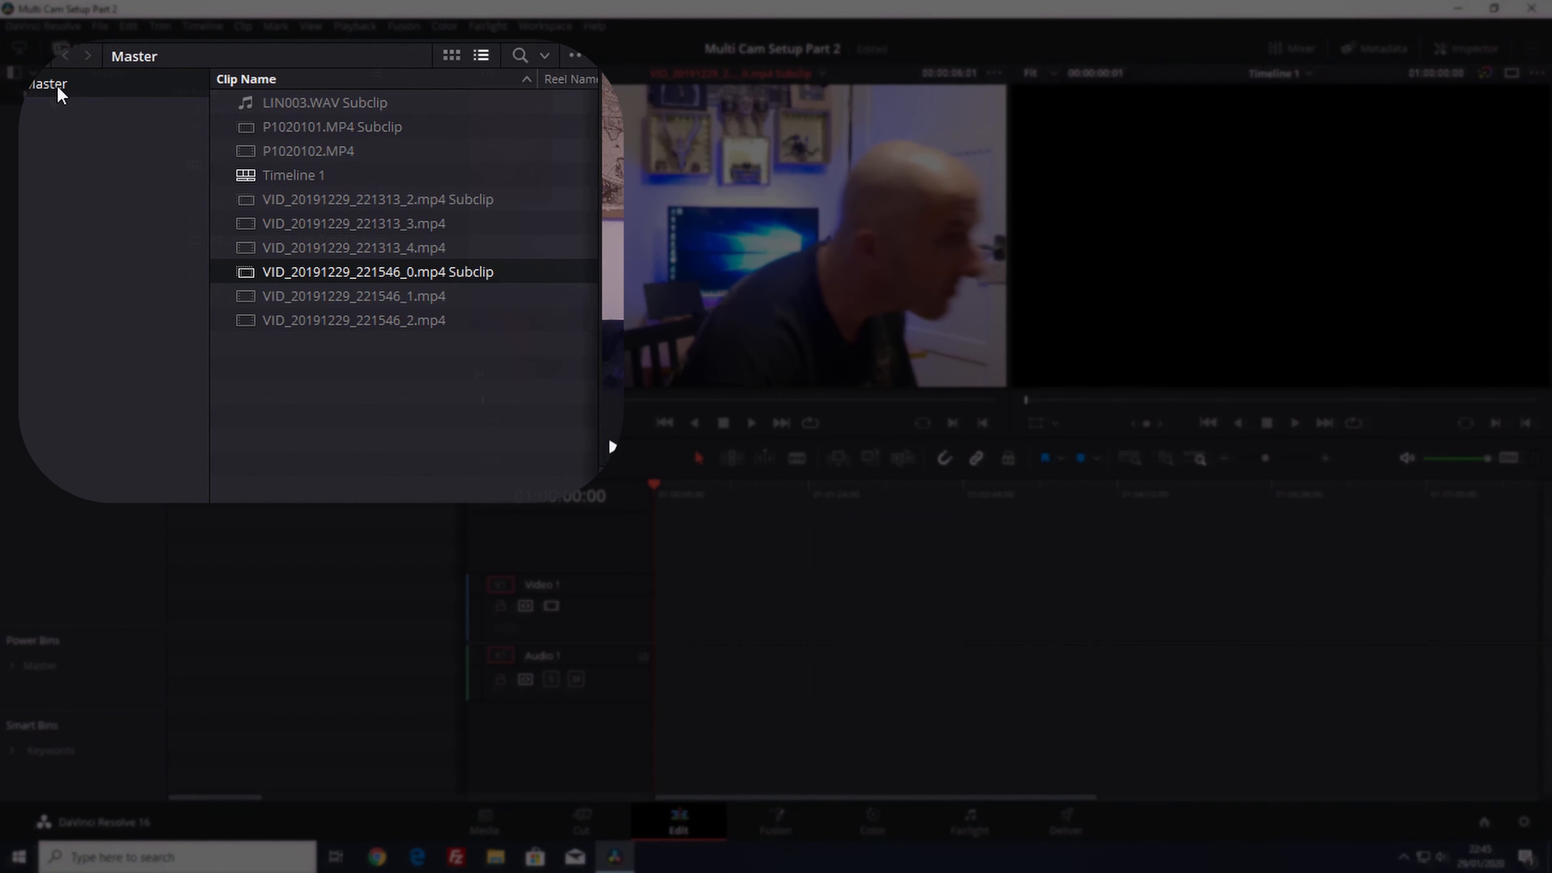
# Add two bins named G7 and N10 under the Master bin
pyautogui.rightClick(52, 90)
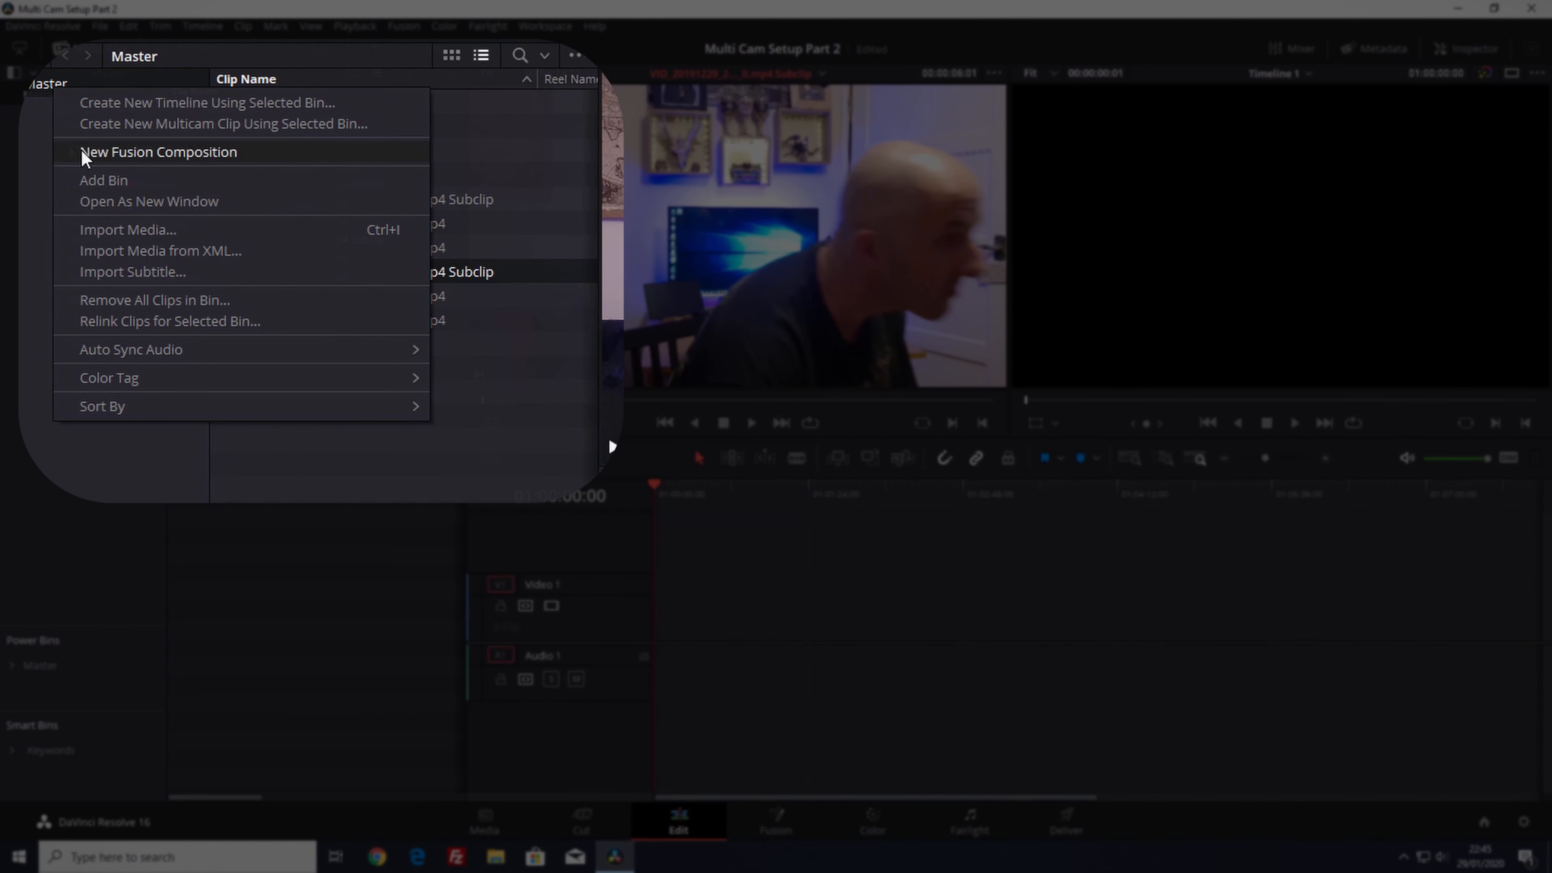
pyautogui.click(87, 184)
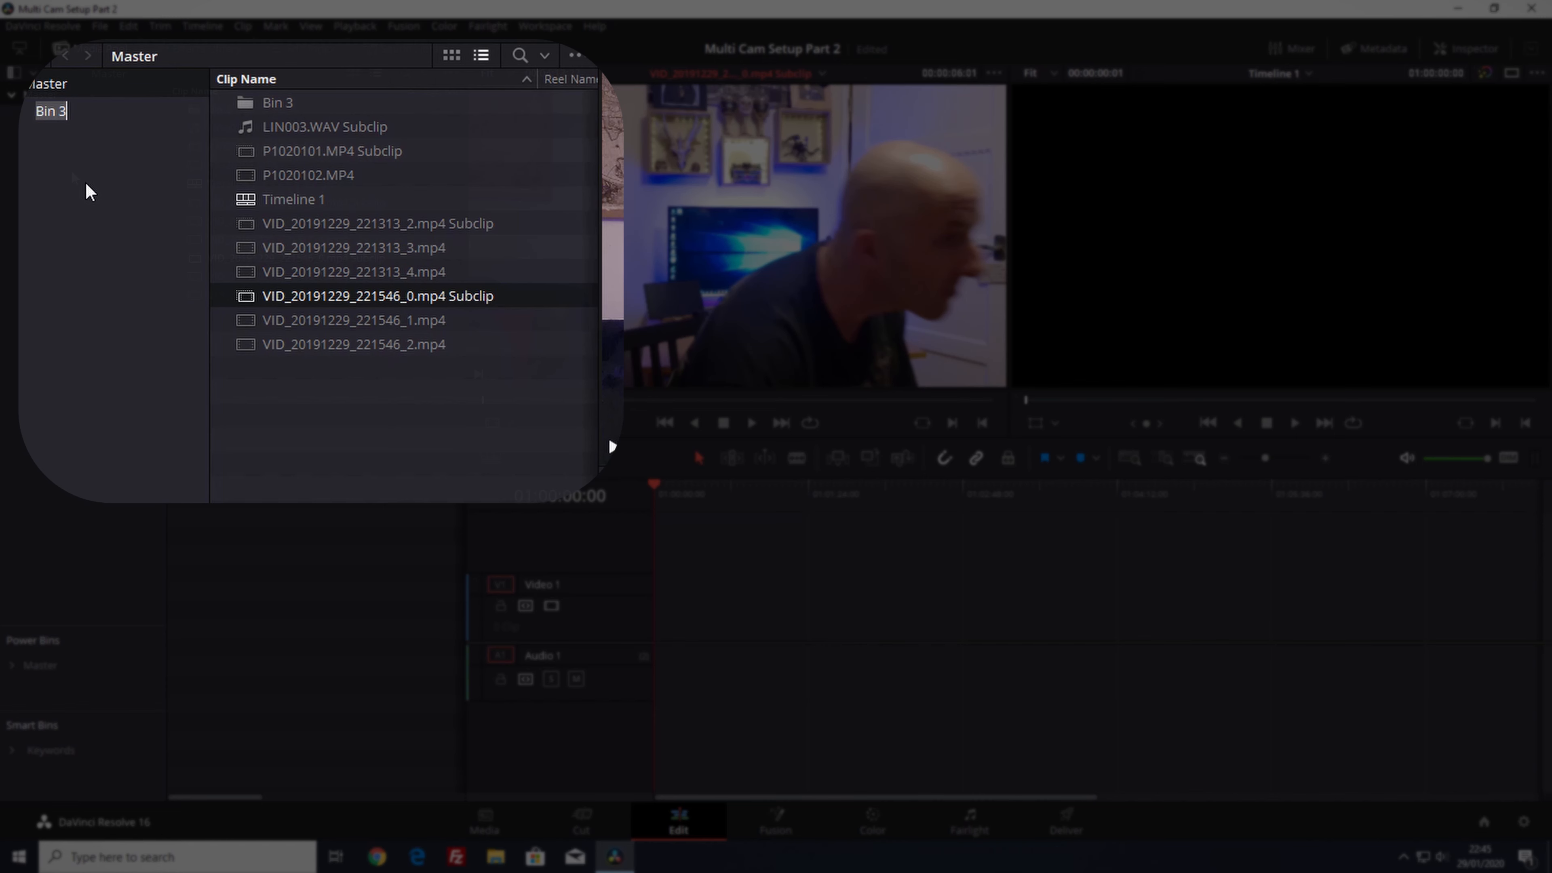
pyautogui.write('G7')
pyautogui.rightClick(60, 85)
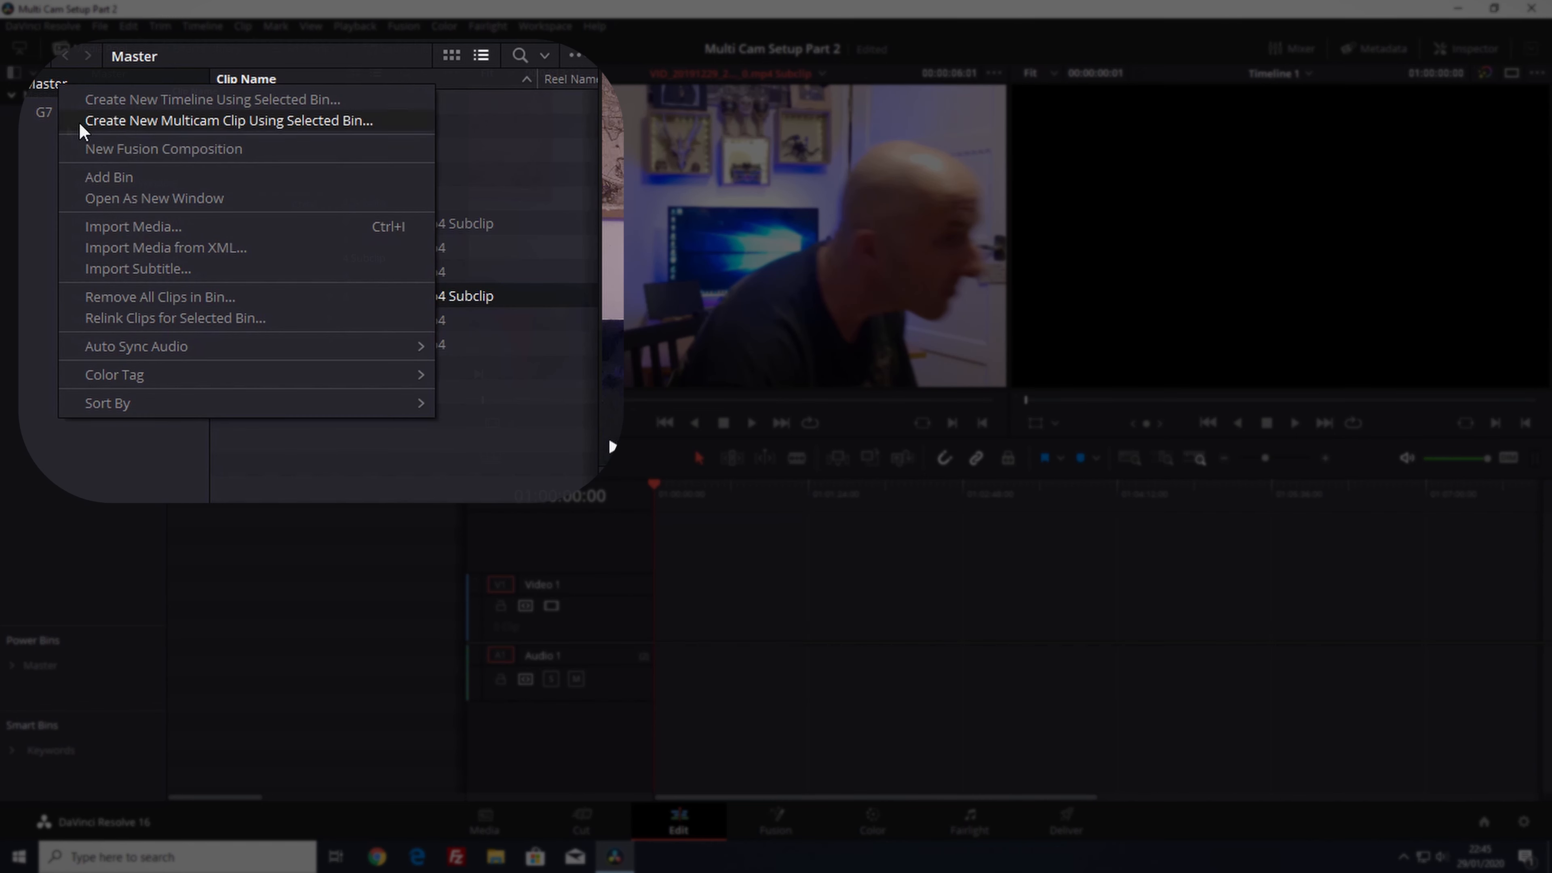
pyautogui.click(98, 176)
pyautogui.write('N10')
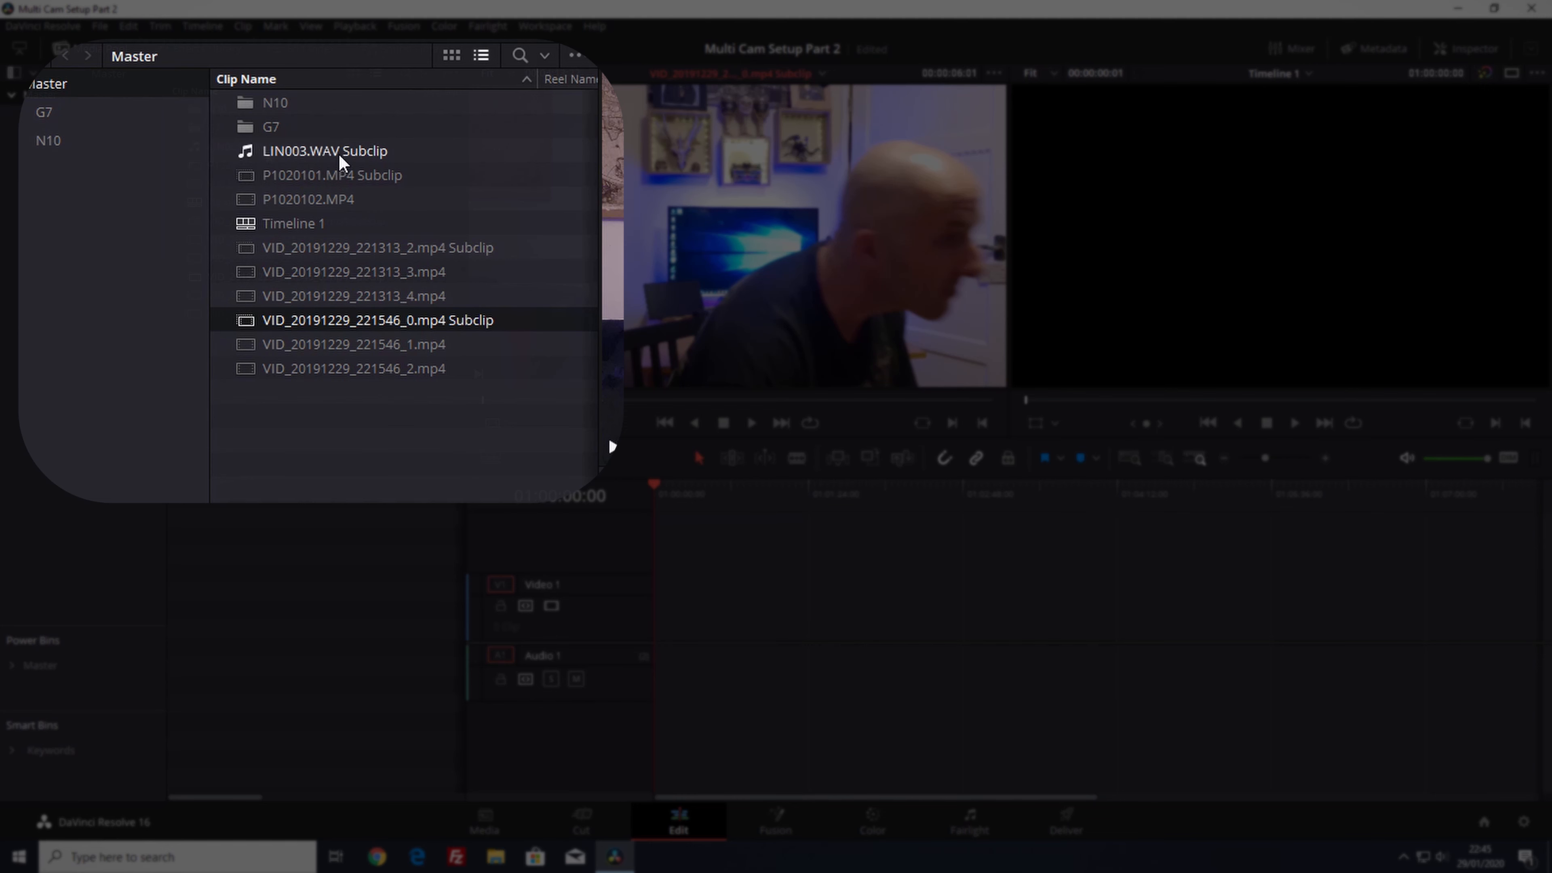
# Move P1020101.MP4 Subclip and P1020102.MP4 from the Master bin into the G7 bin
pyautogui.click(332, 175)
pyautogui.keyDown('shift'); pyautogui.click(304, 205); pyautogui.keyUp('shift')
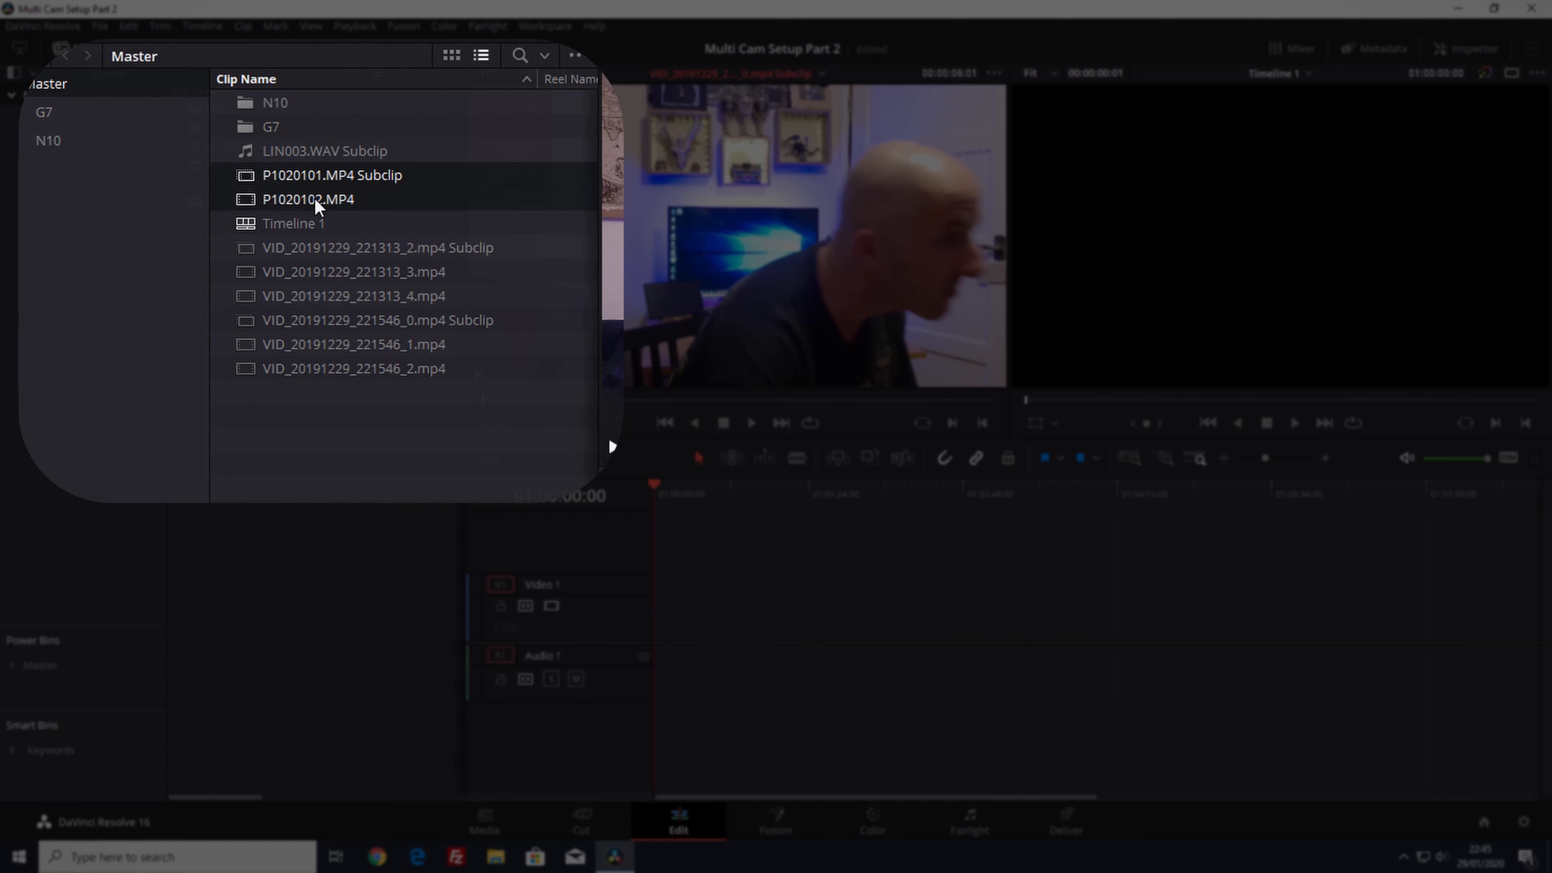
pyautogui.moveTo(309, 181); pyautogui.dragTo(53, 124)
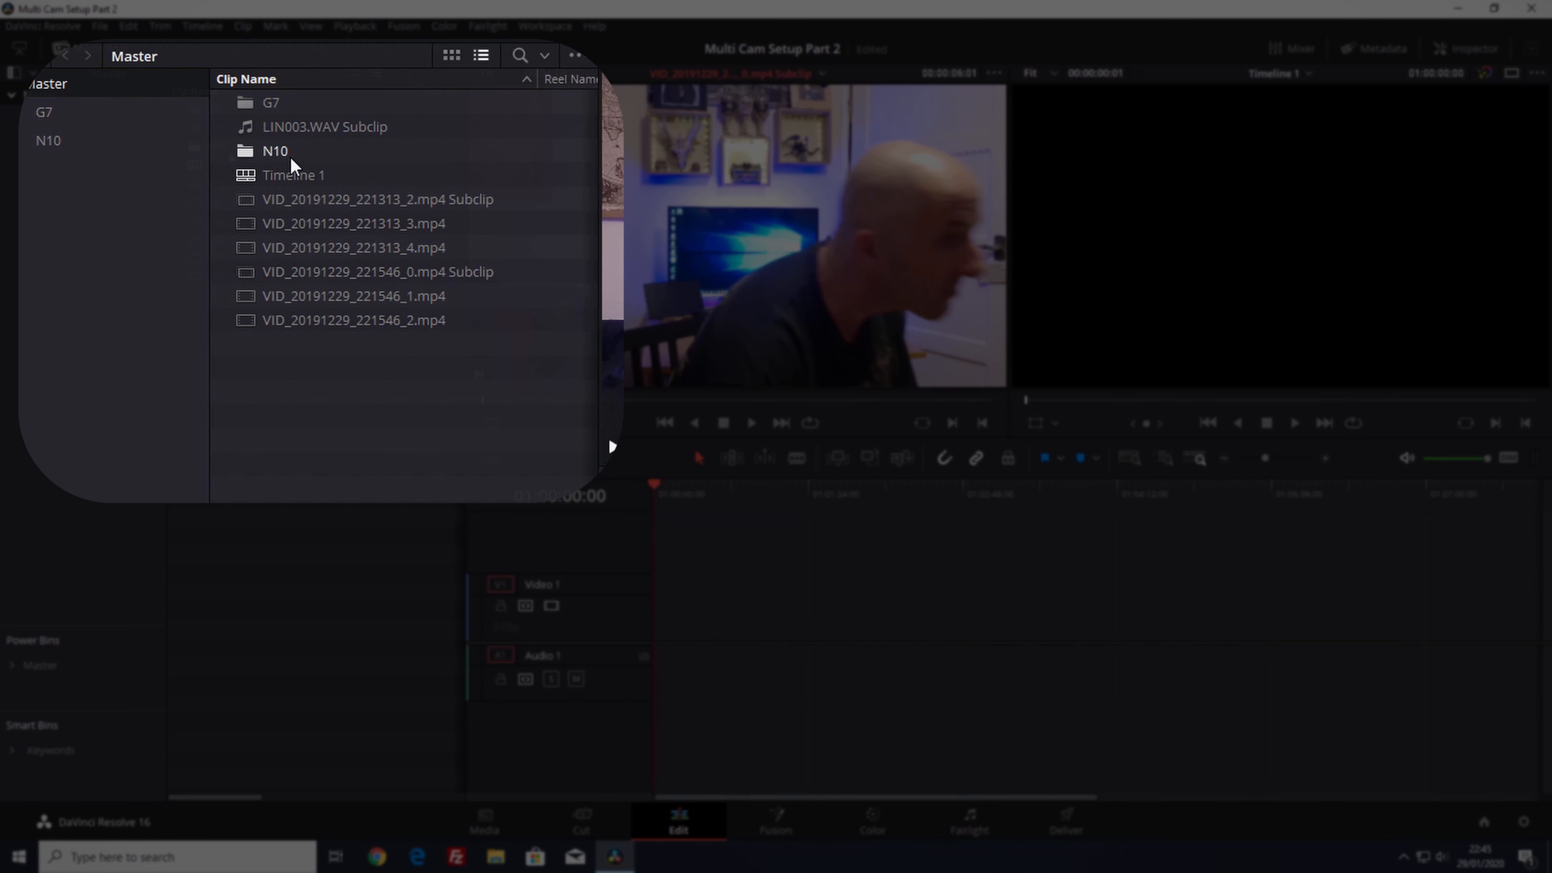
pyautogui.click(278, 160)
pyautogui.doubleClick(278, 160)
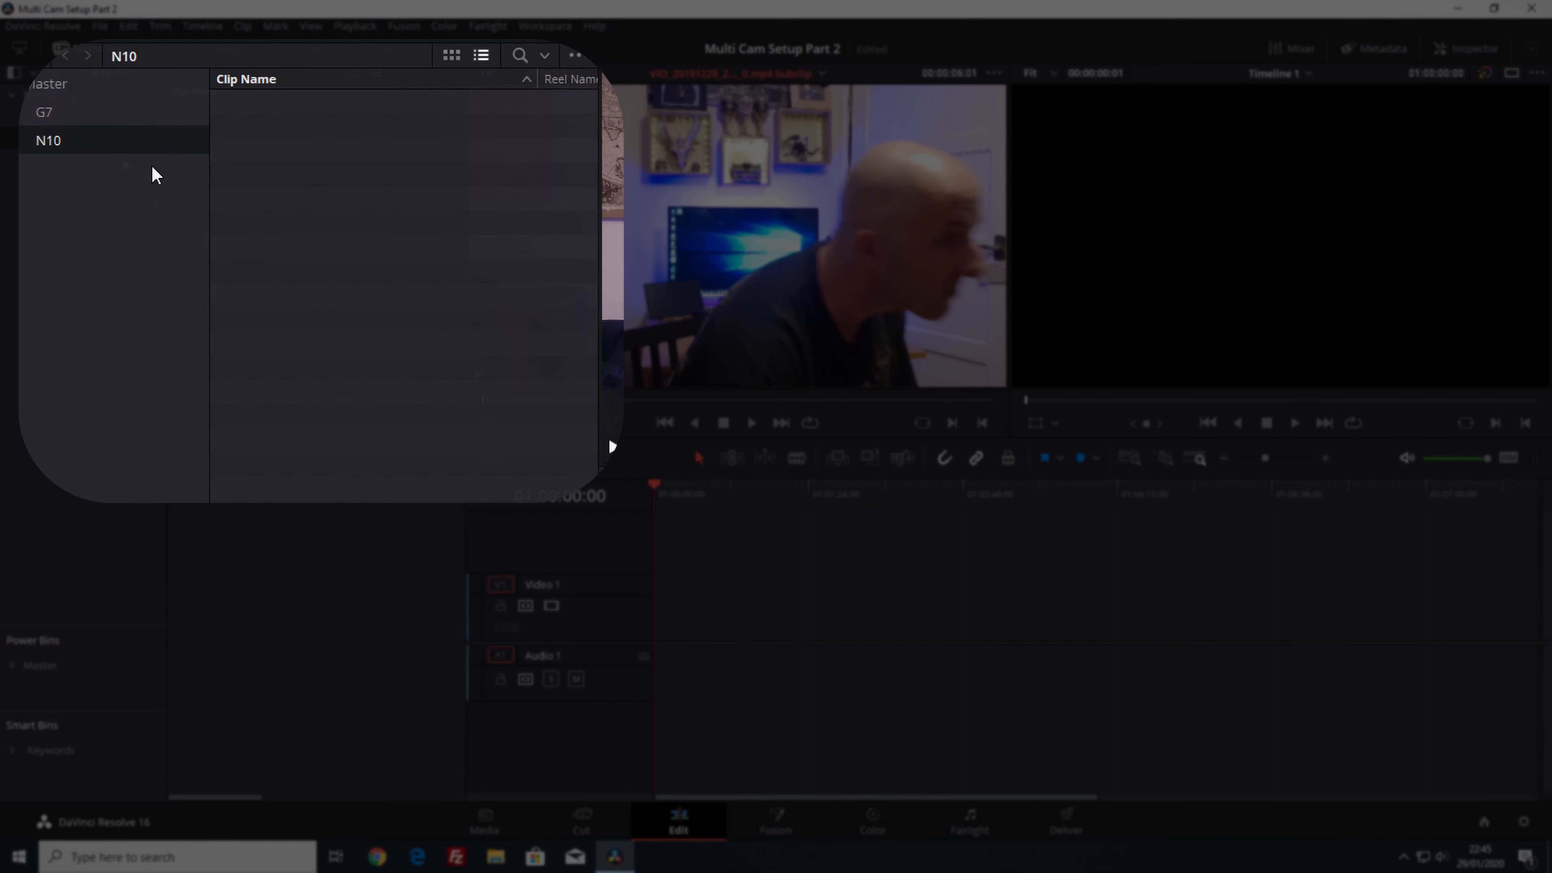
pyautogui.click(51, 86)
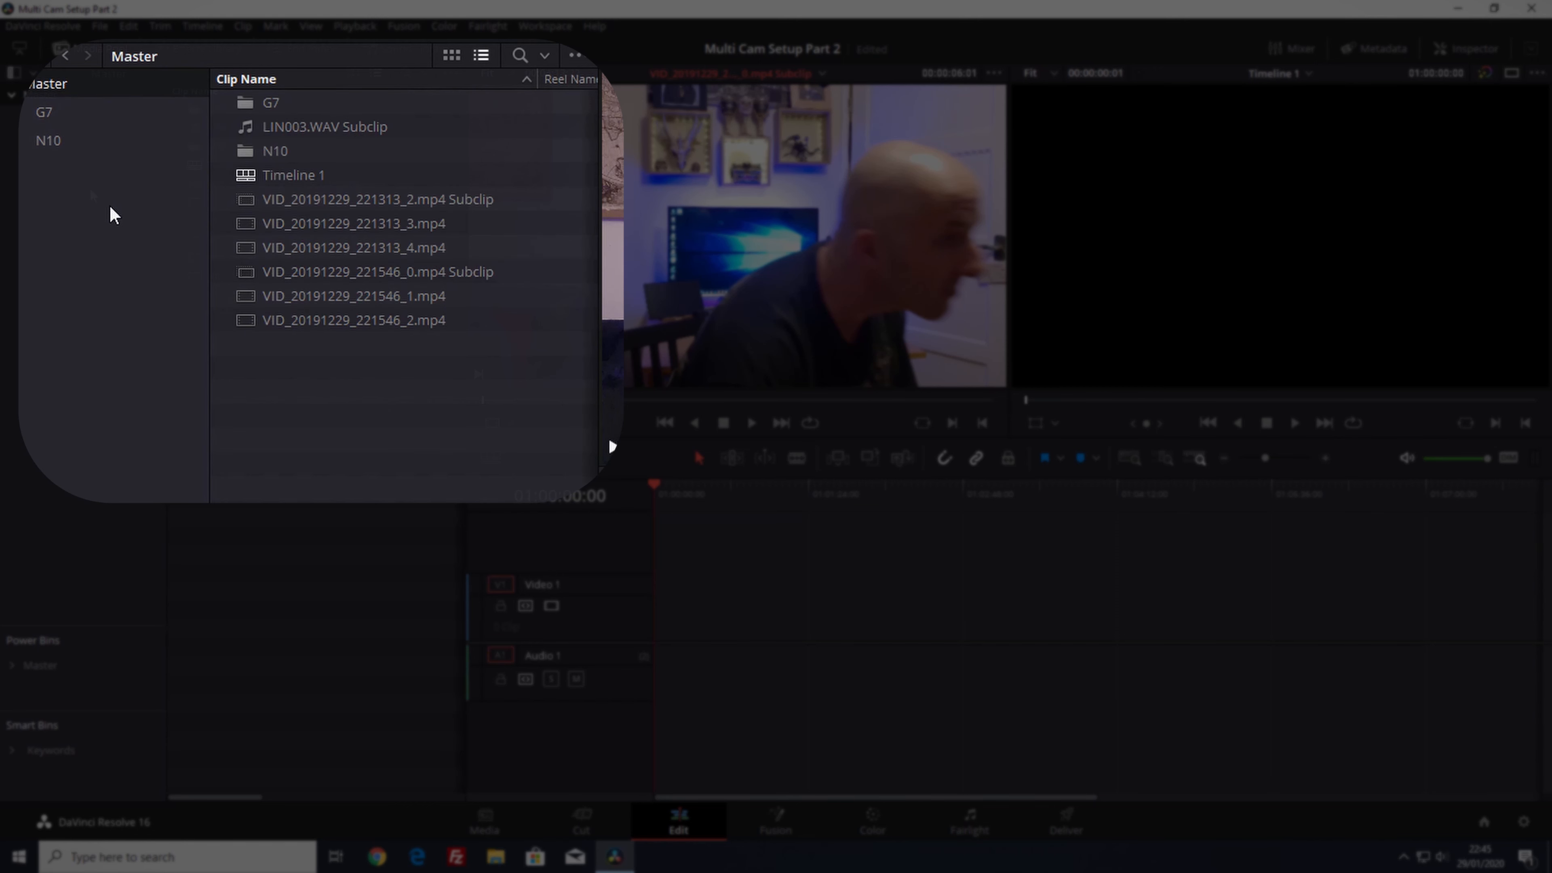
# Move VID_20191229_221546_0.mp4 Subclip, VID_20191229_221546_1.mp4 and VID_20191229_221546_2.mp4 into the N10 bin
pyautogui.click(248, 254)
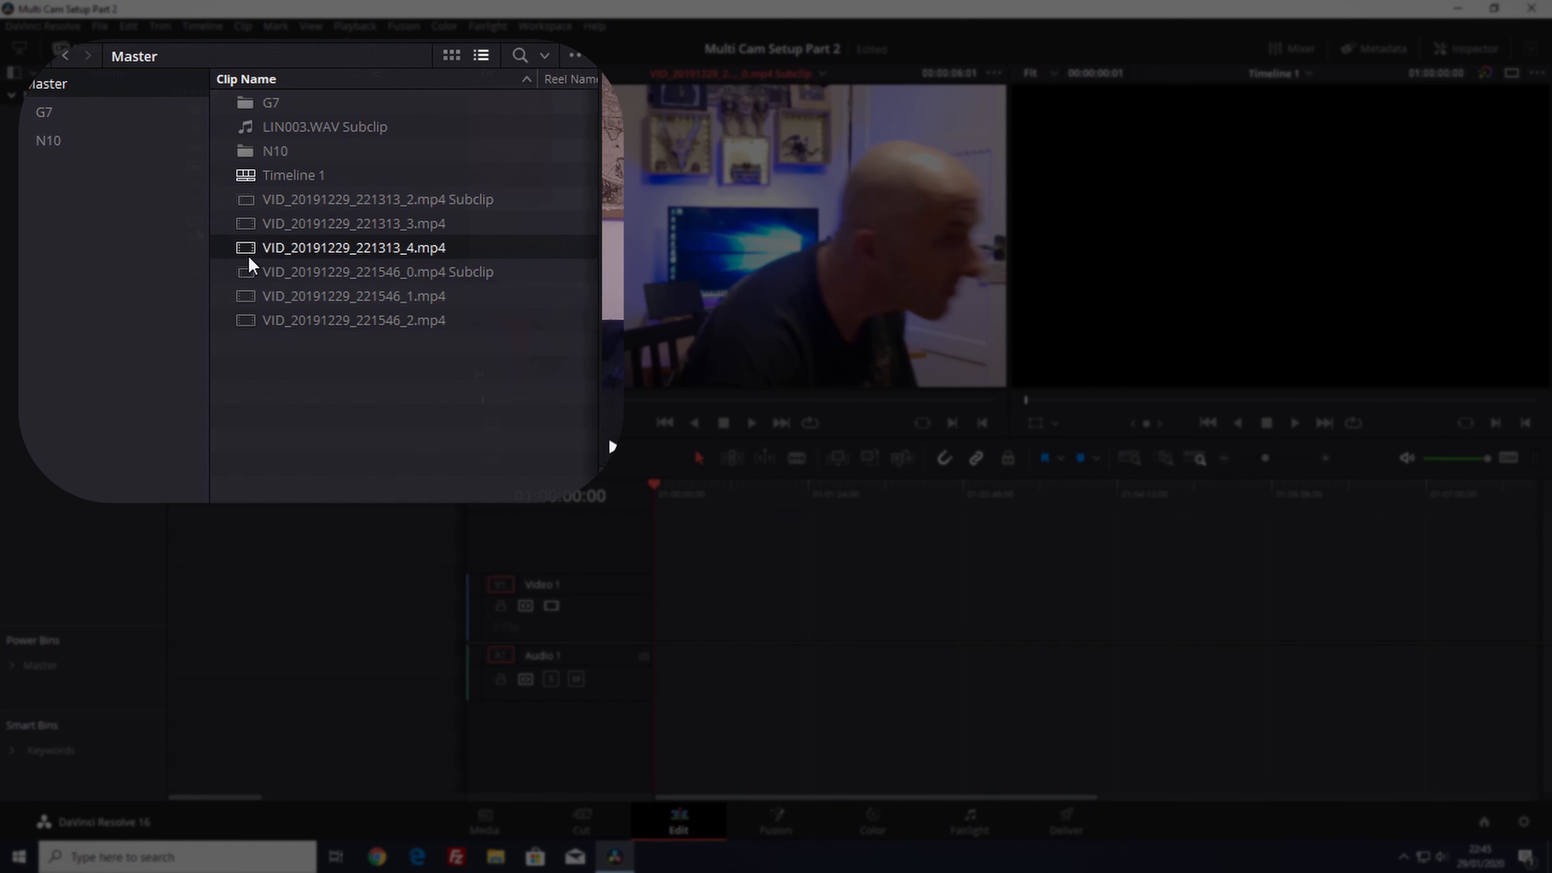
pyautogui.click(269, 279)
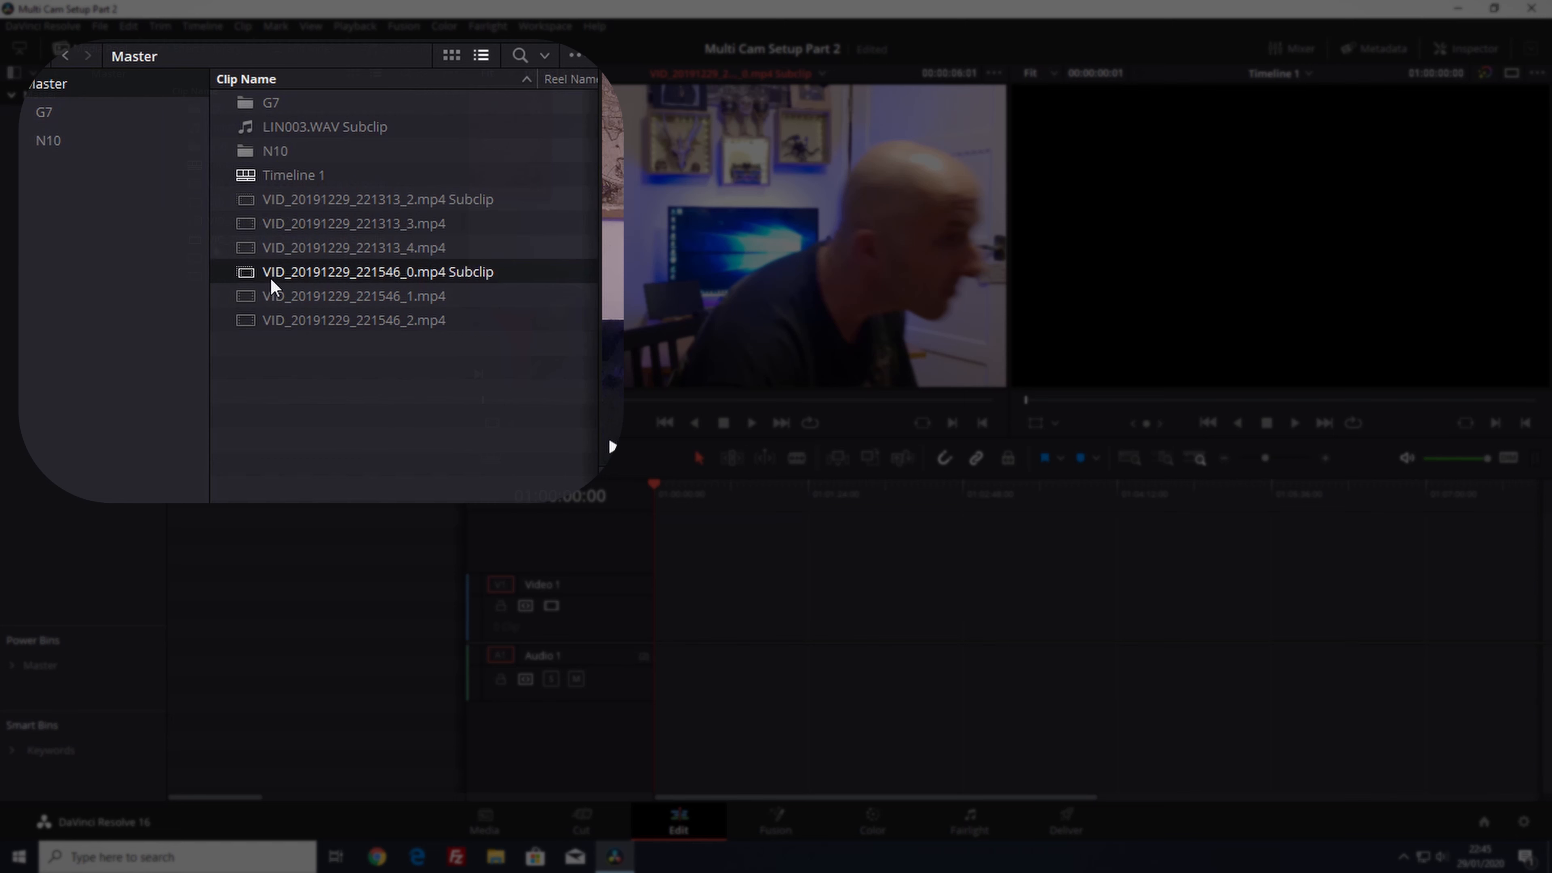
pyautogui.keyDown('shift'); pyautogui.click(276, 320); pyautogui.keyUp('shift')
pyautogui.moveTo(269, 283); pyautogui.dragTo(52, 153)
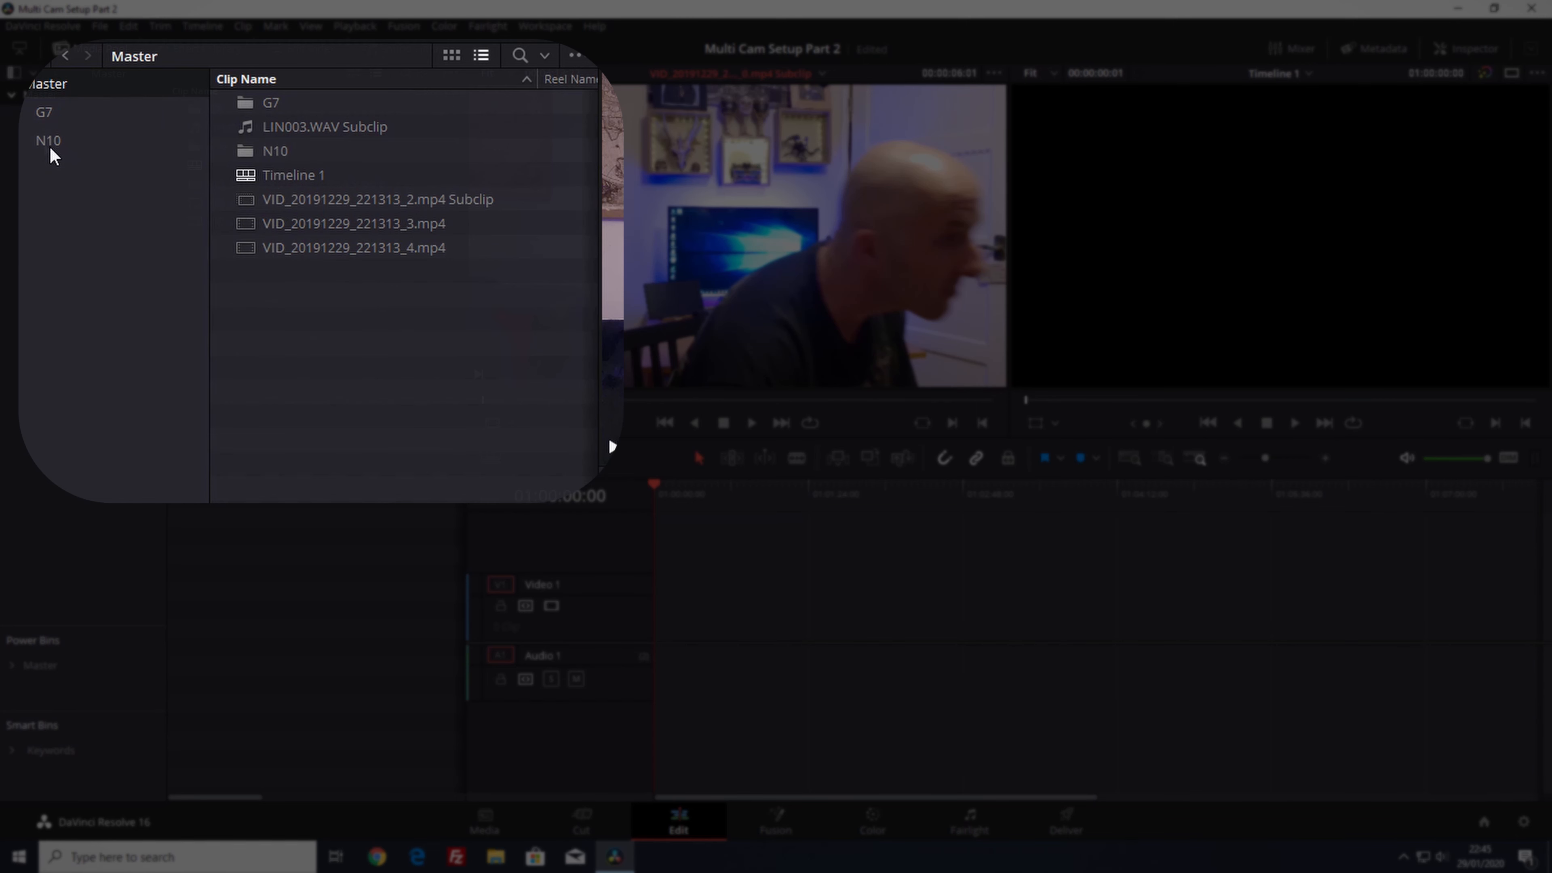
# Create a new timeline named G7 inside the G7 bin
pyautogui.click(56, 115)
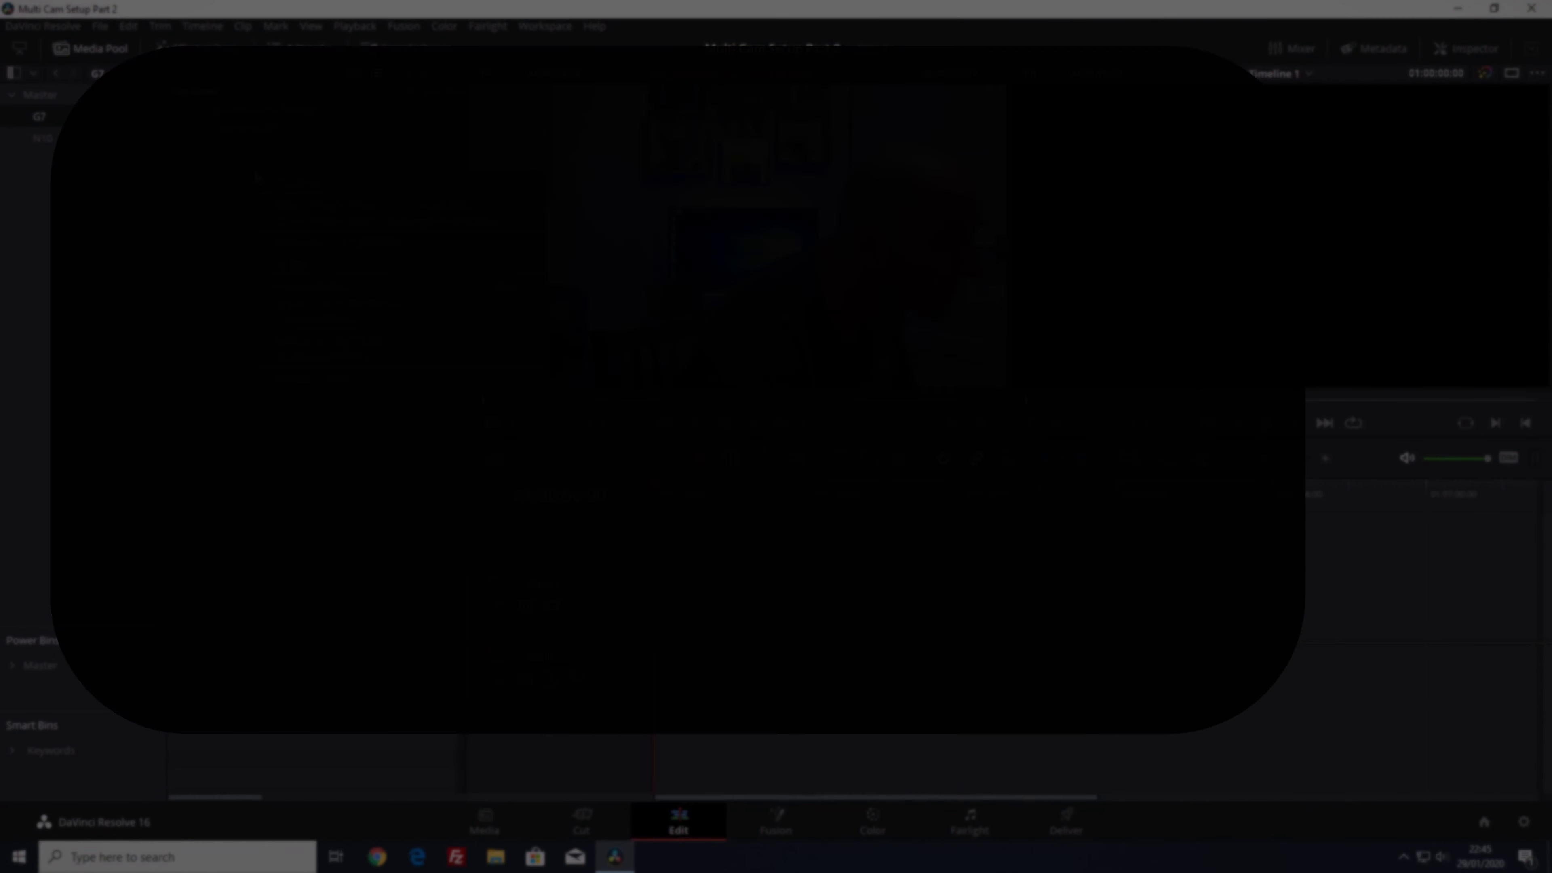
pyautogui.rightClick(299, 180)
pyautogui.moveTo(580, 200)
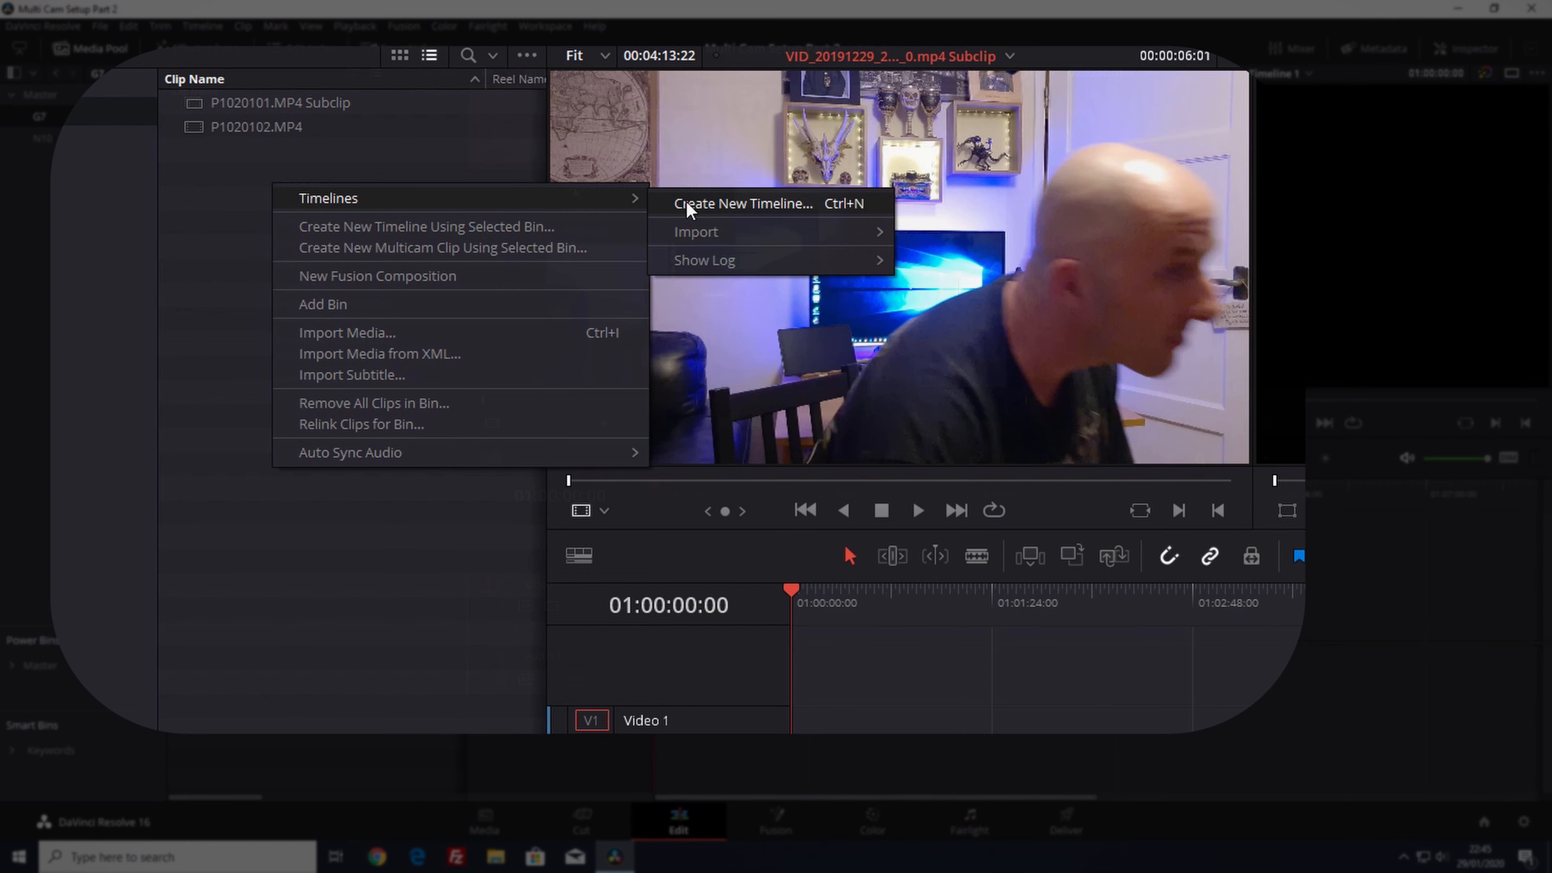
pyautogui.click(686, 200)
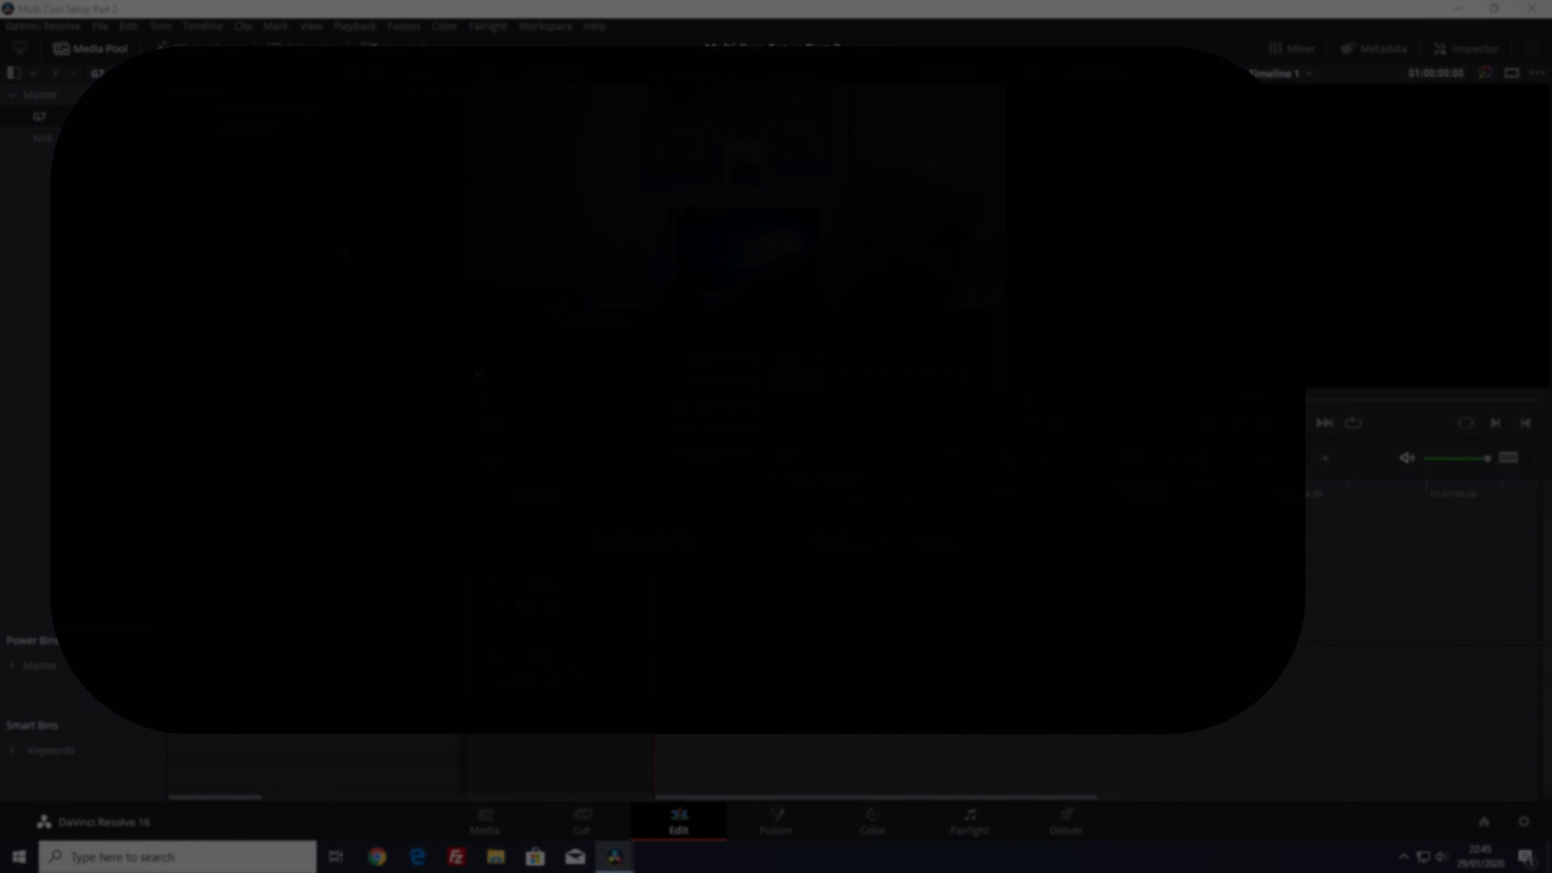
pyautogui.write('G7')
pyautogui.press('Return')
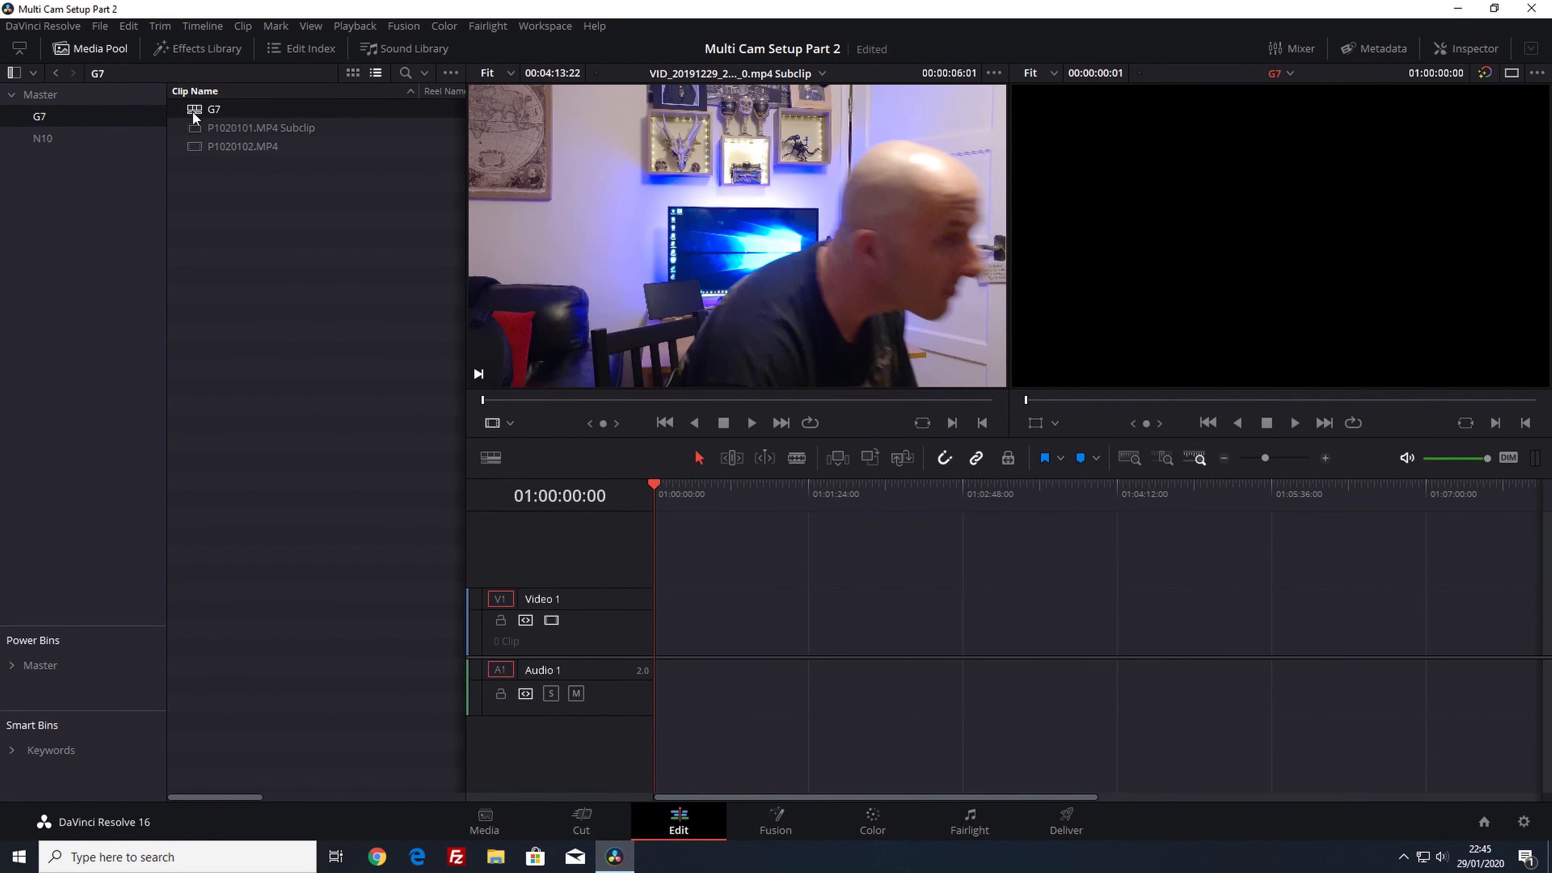
# Place P1020101.MP4 Subclip at the start of the G7 timeline, followed directly by P1020102.MP4
pyautogui.moveTo(198, 126); pyautogui.dragTo(665, 646)
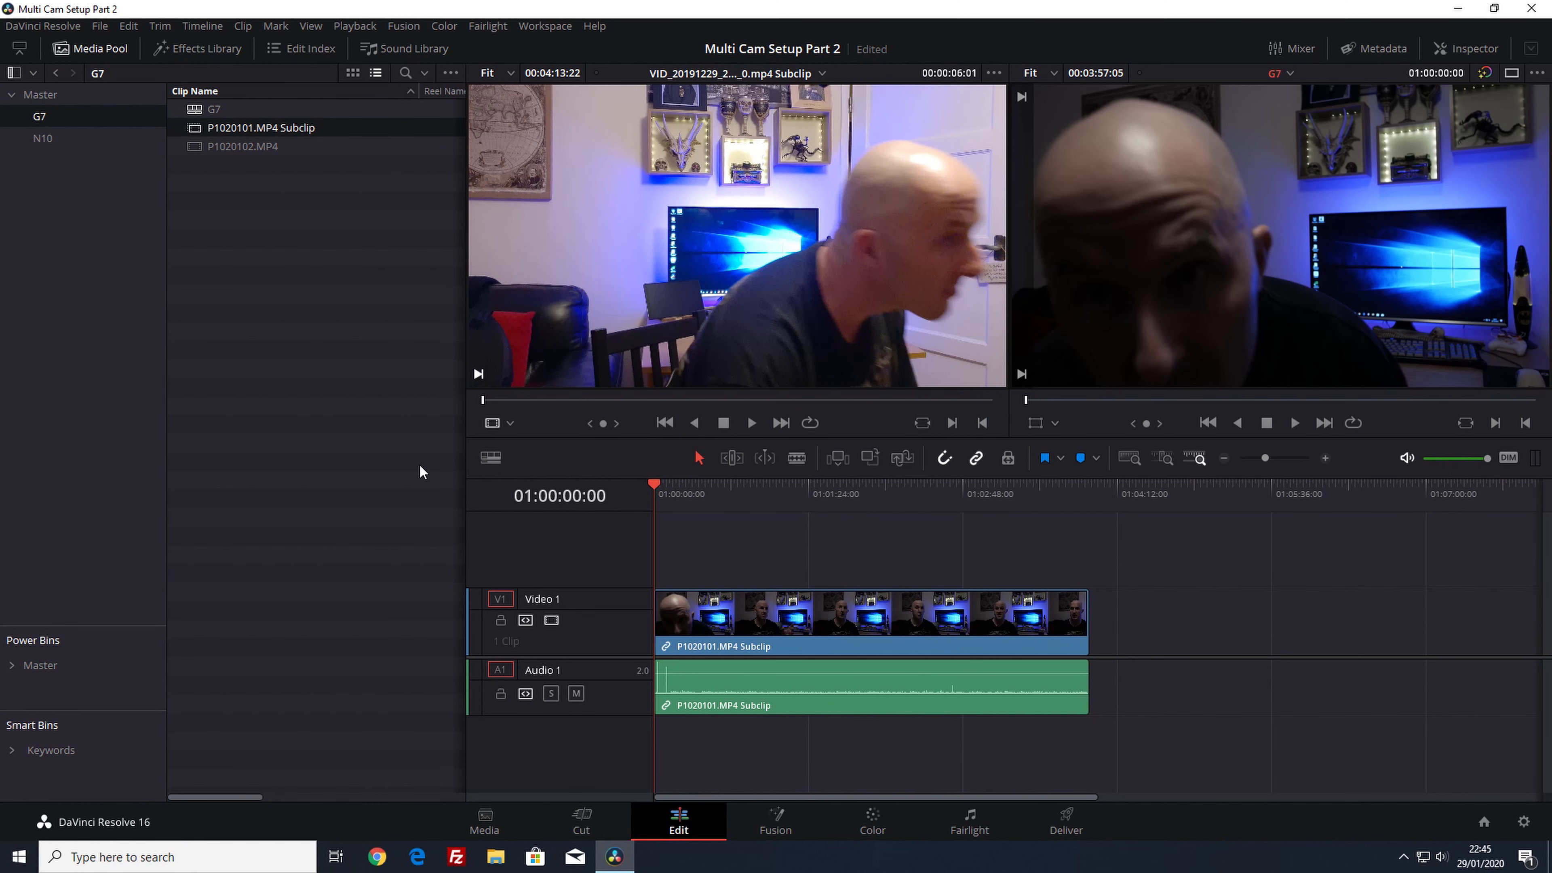
pyautogui.moveTo(206, 147); pyautogui.dragTo(1091, 611)
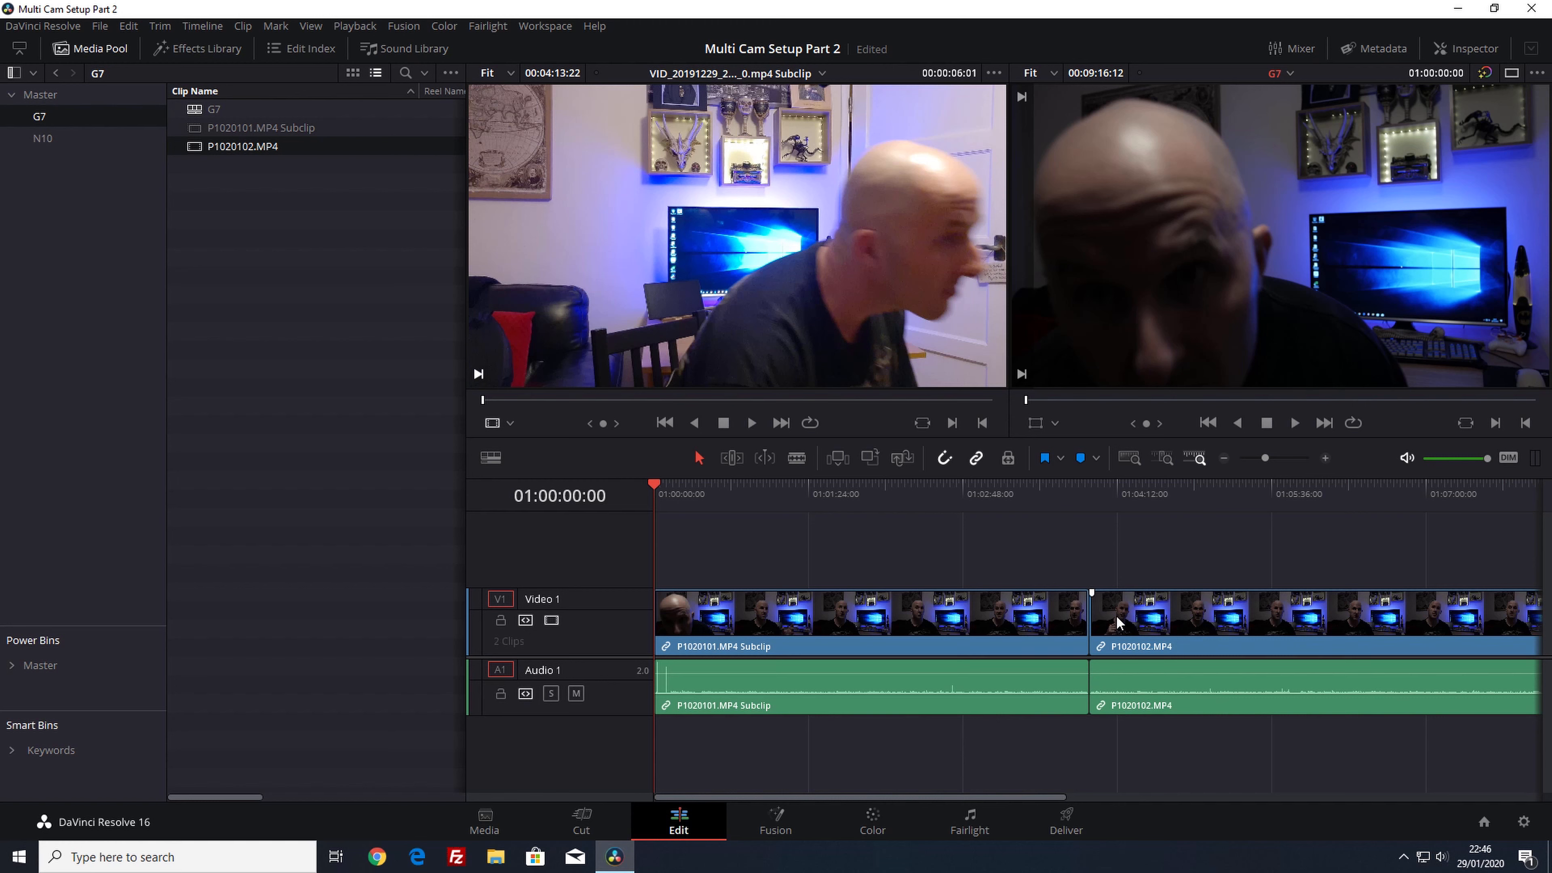
pyautogui.click(365, 553)
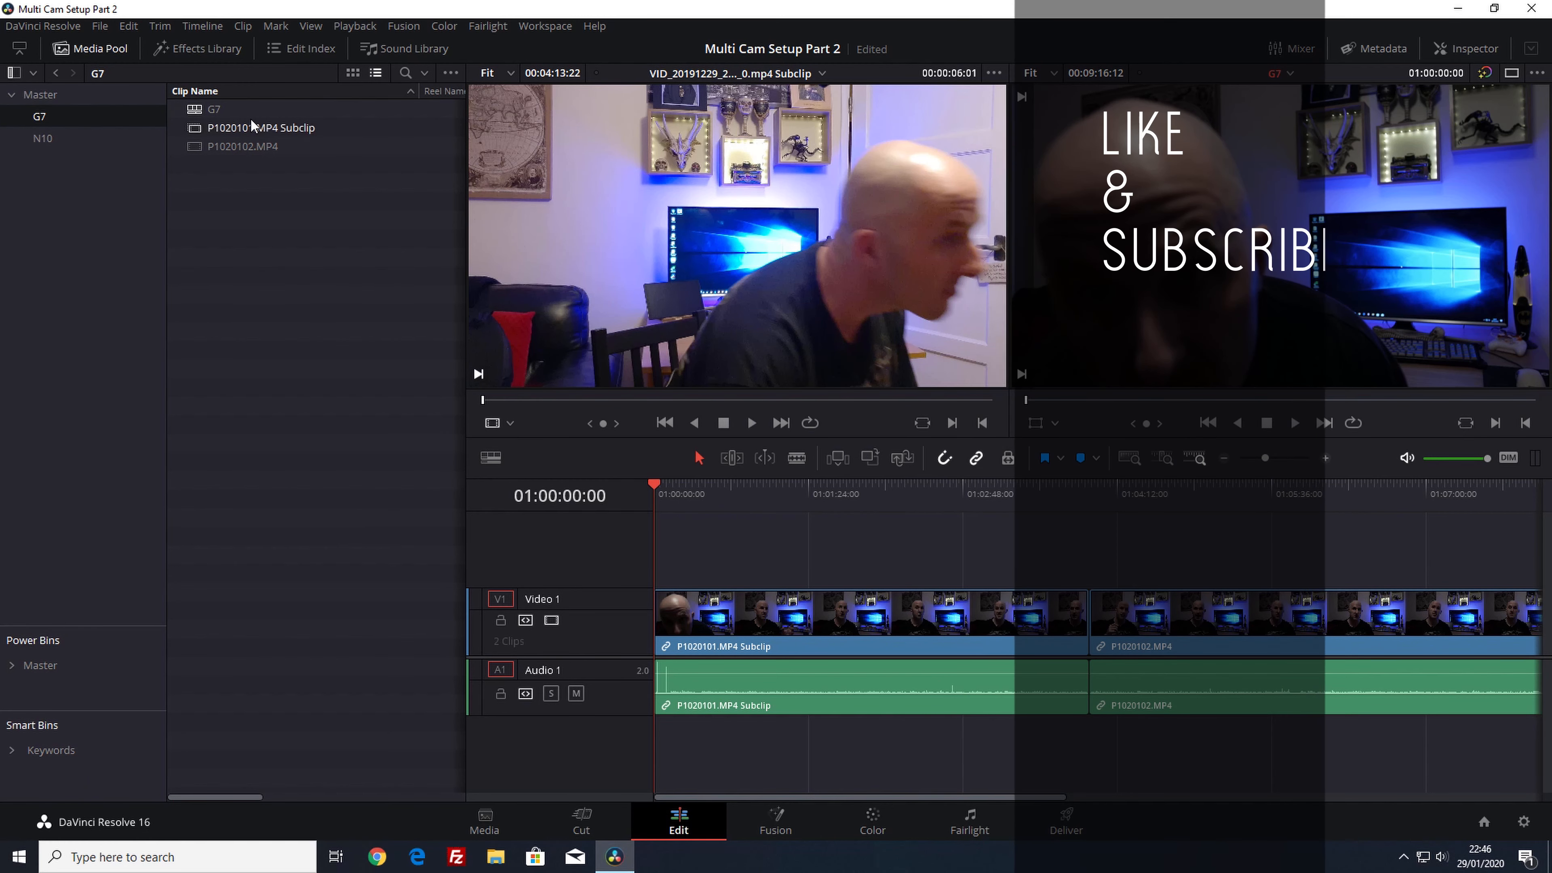
# Open Timeline 1 from the Master bin and place the G7 timeline at its start as a nested clip
pyautogui.click(40, 95)
pyautogui.doubleClick(202, 168)
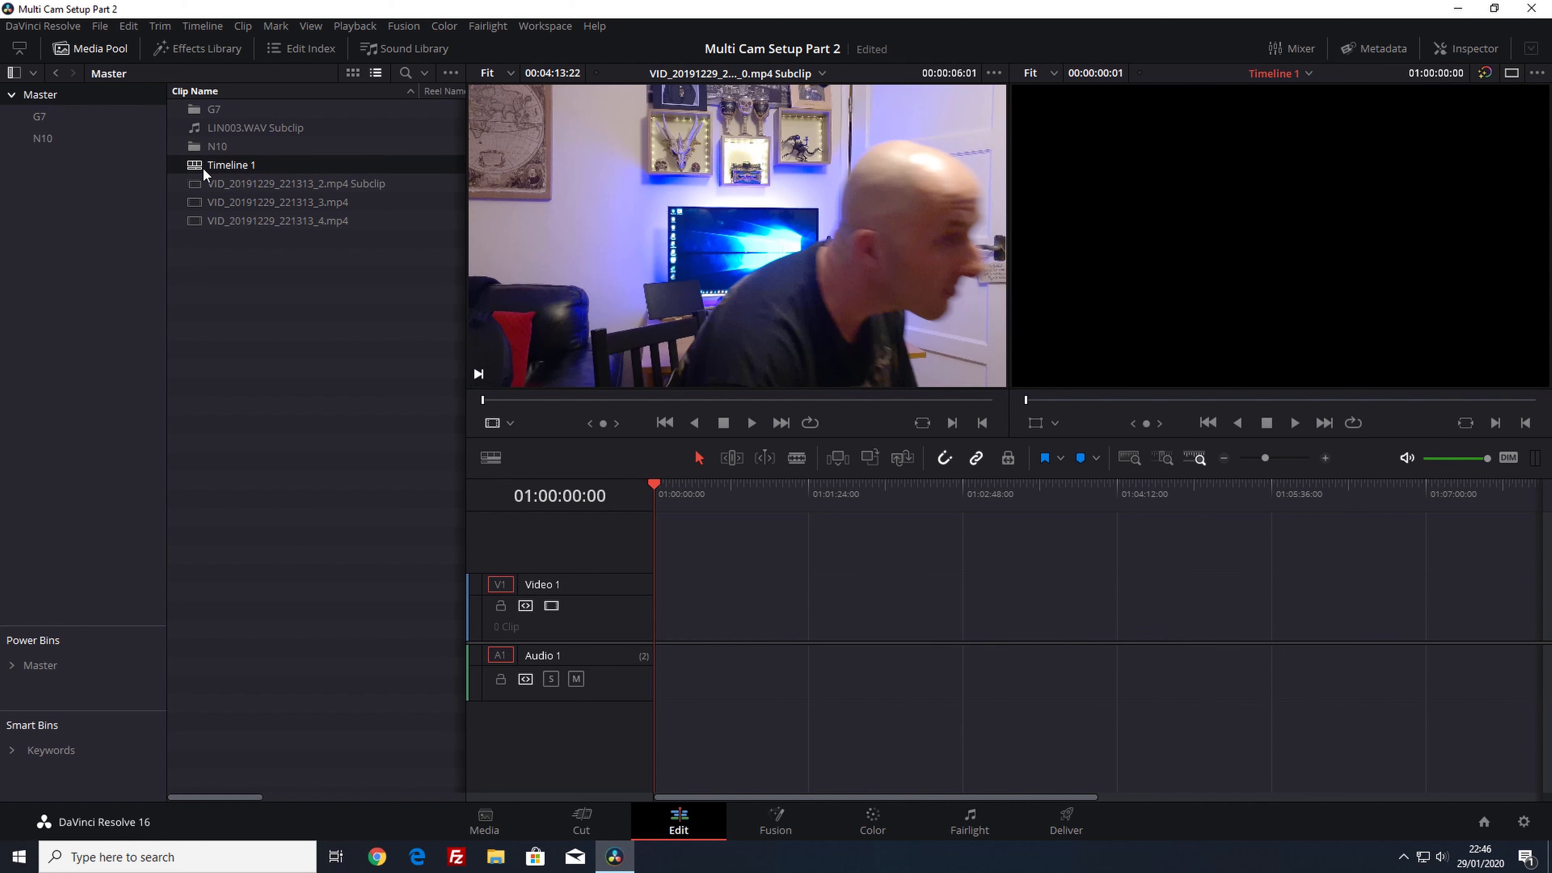
pyautogui.click(40, 117)
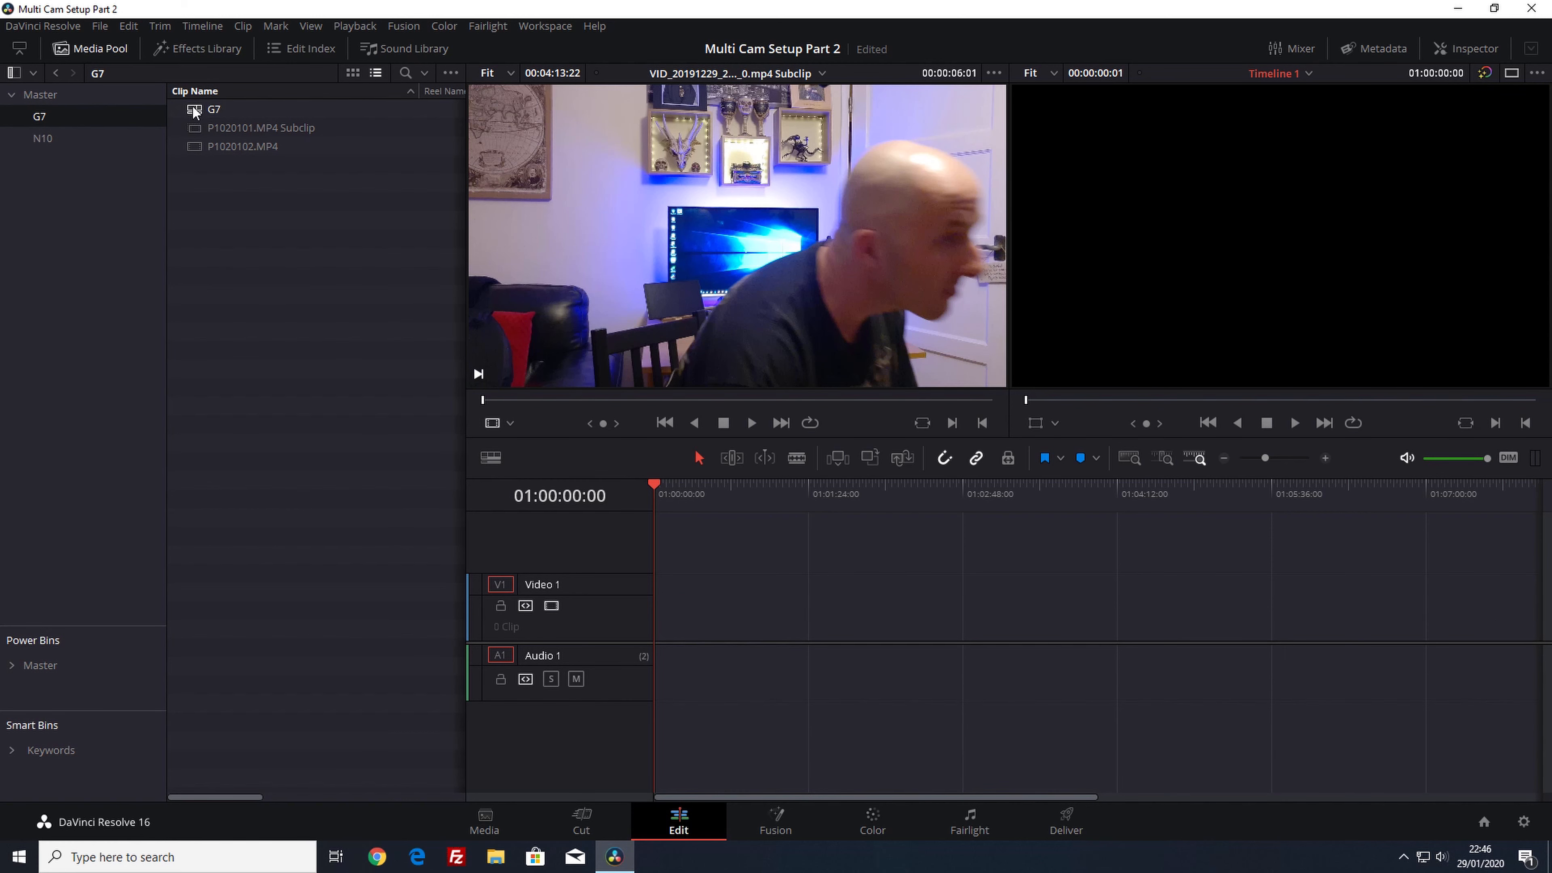
pyautogui.moveTo(193, 106); pyautogui.dragTo(702, 602)
pyautogui.click(1220, 459)
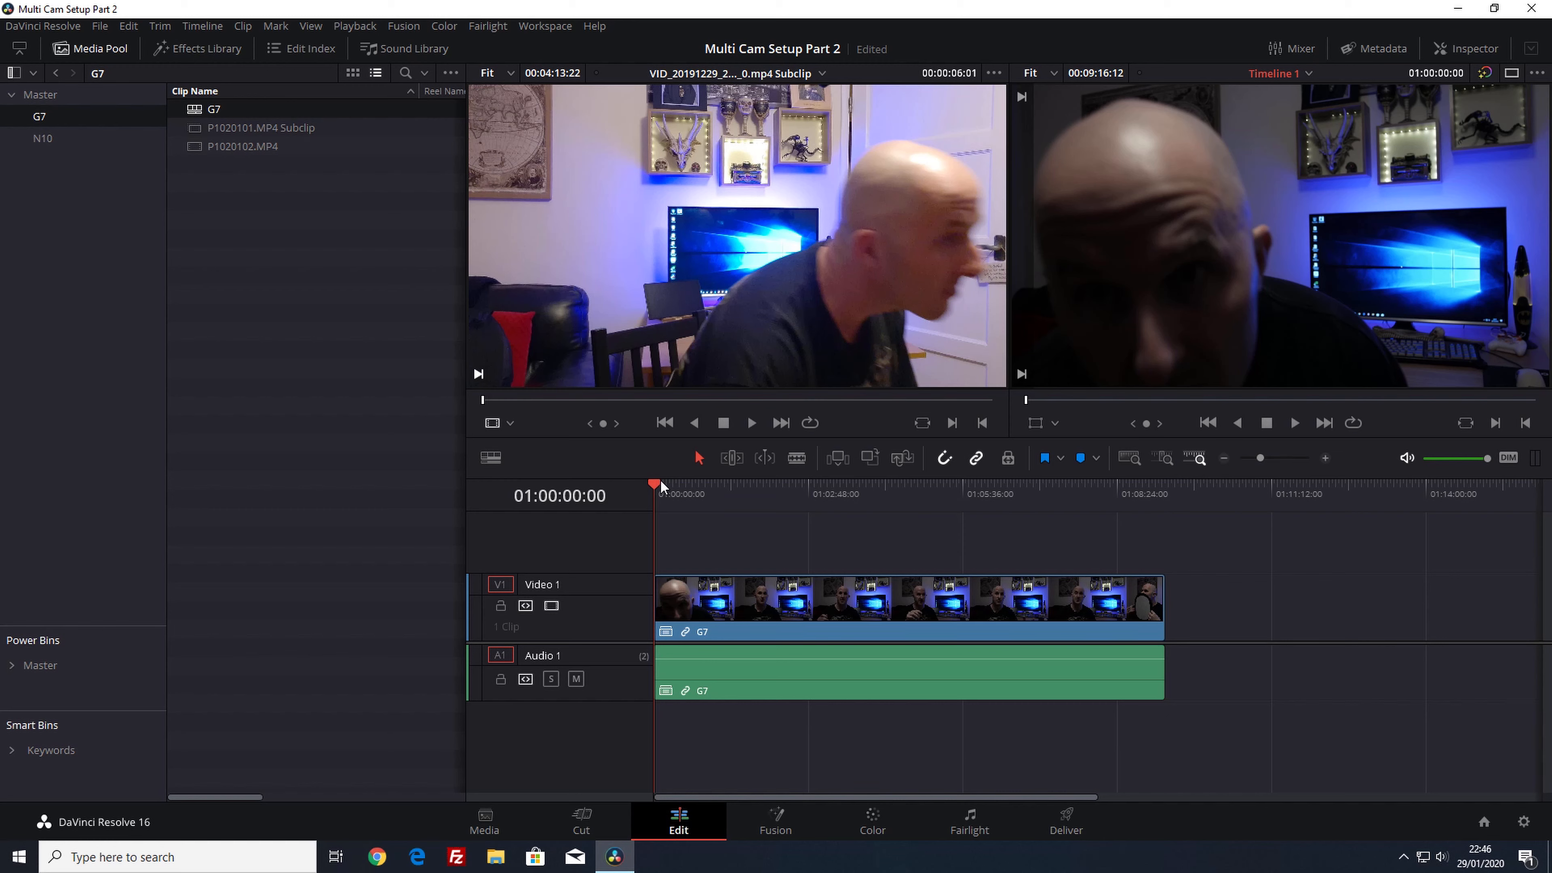
pyautogui.moveTo(655, 482); pyautogui.dragTo(639, 541)
# Create a new timeline named N10 inside the N10 bin
pyautogui.click(64, 140)
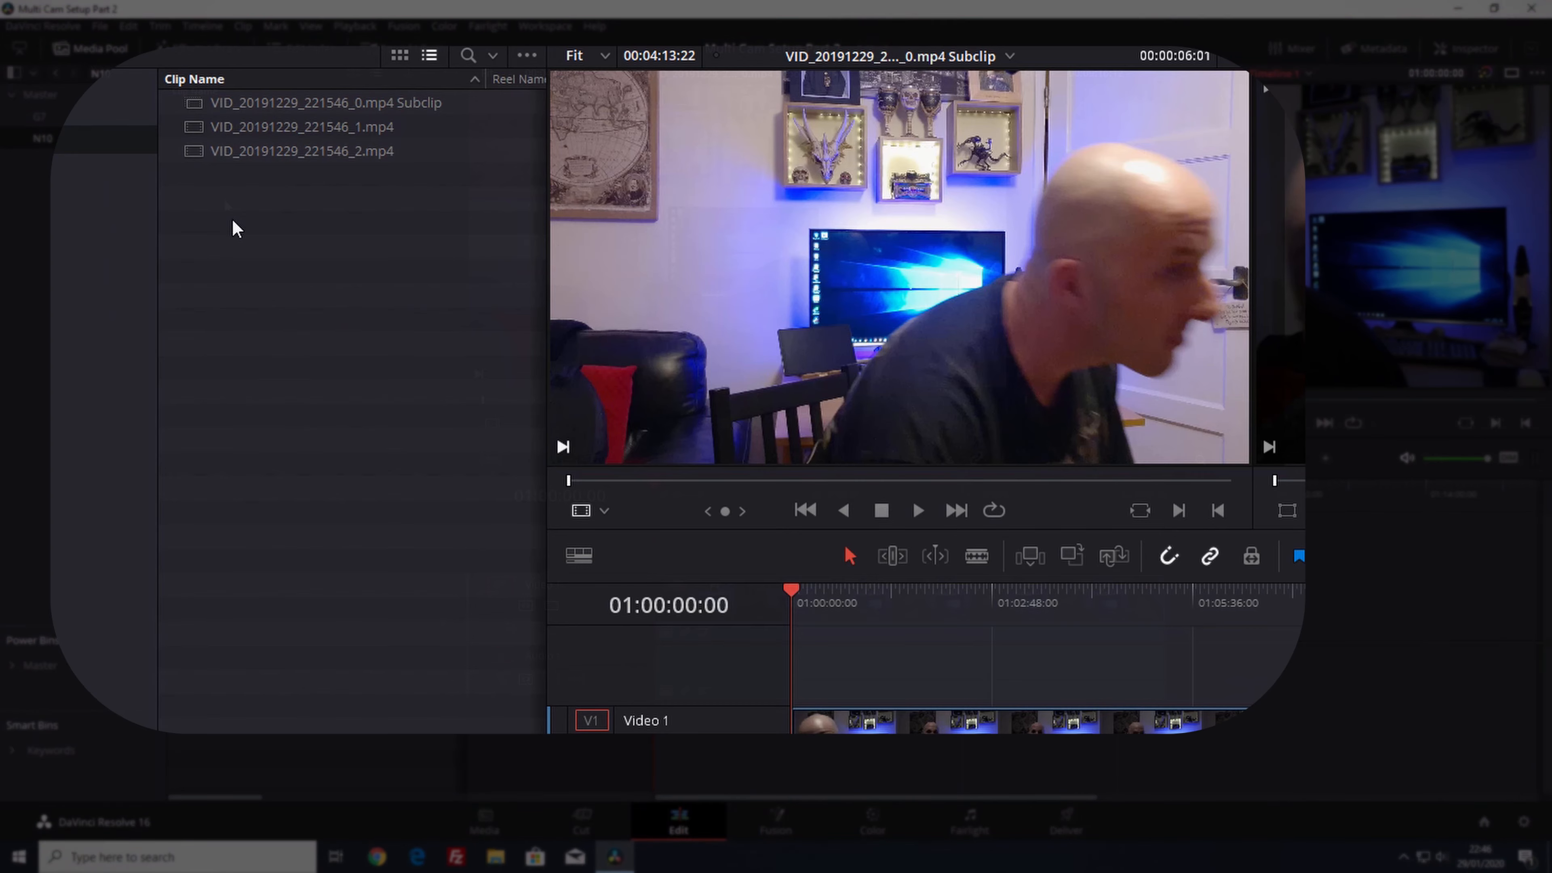
pyautogui.rightClick(236, 229)
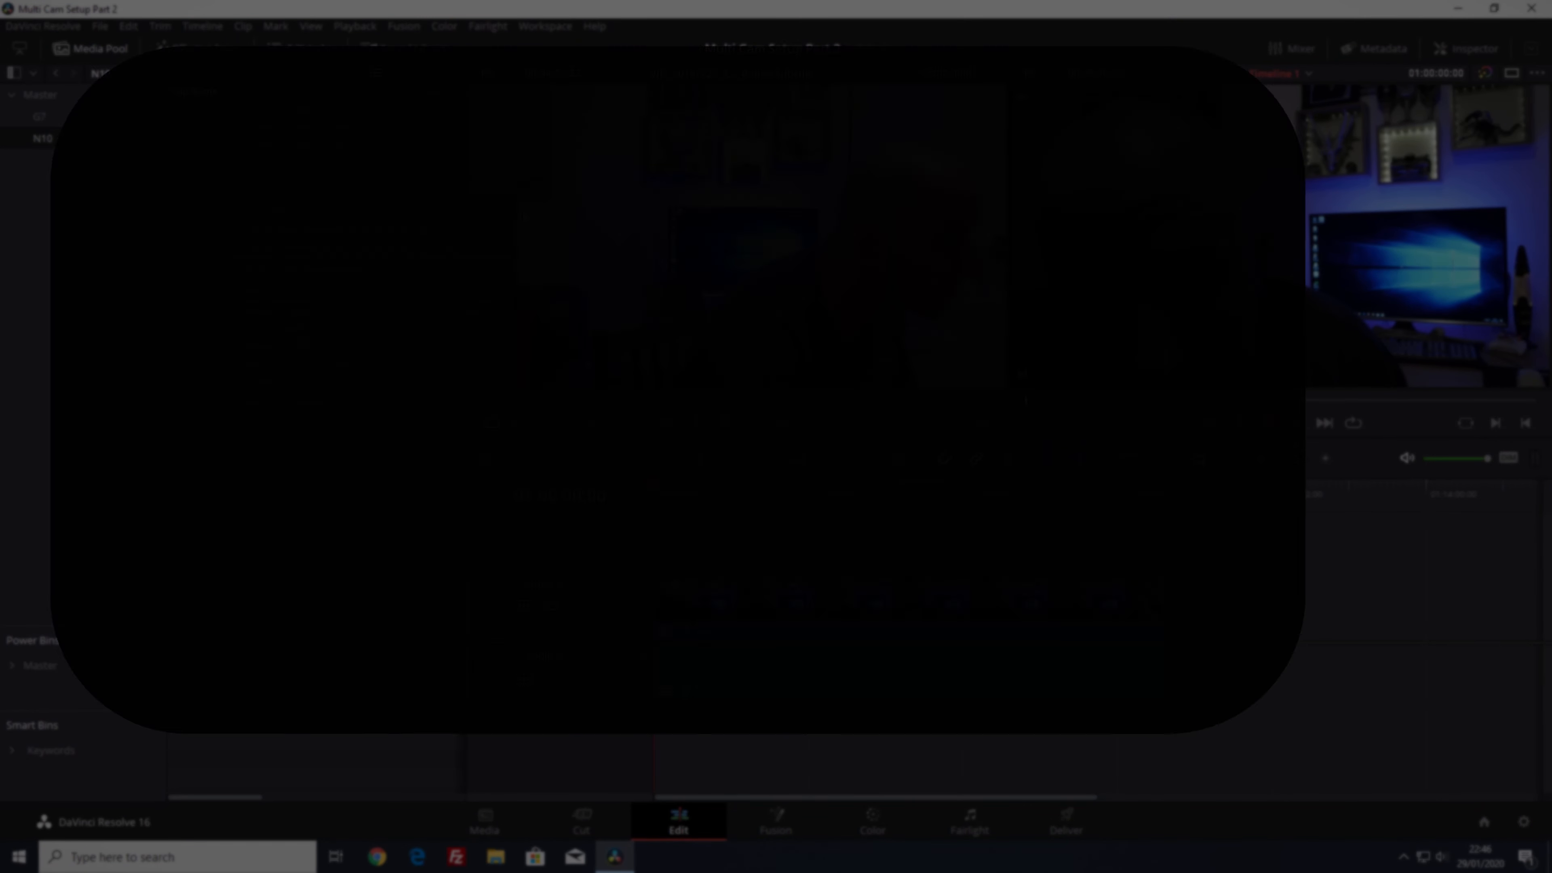
pyautogui.click(672, 240)
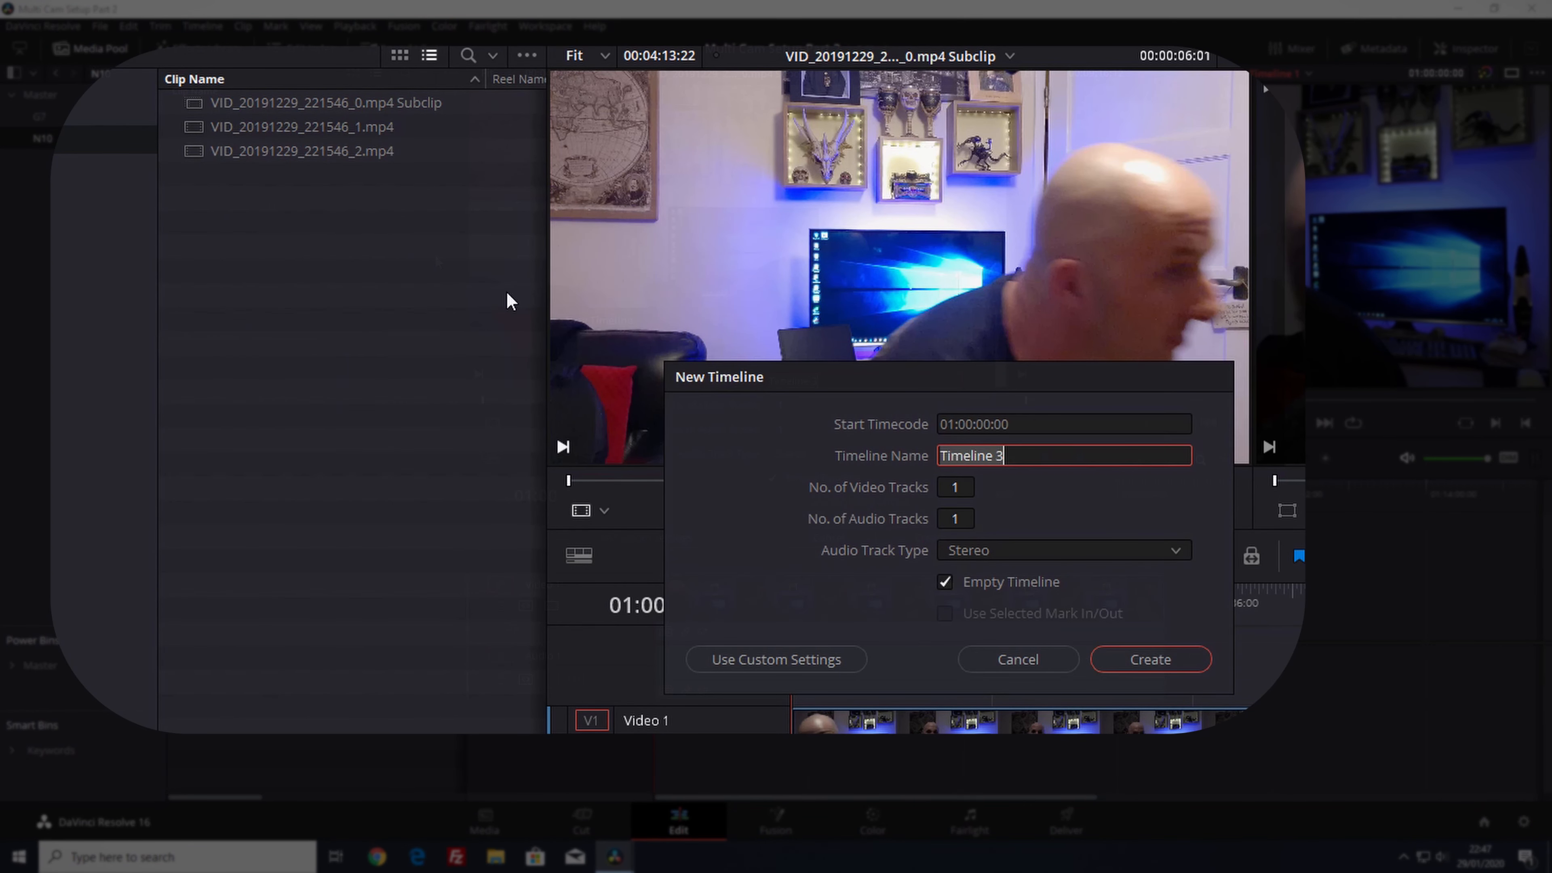
pyautogui.write('N10')
pyautogui.press('Return')
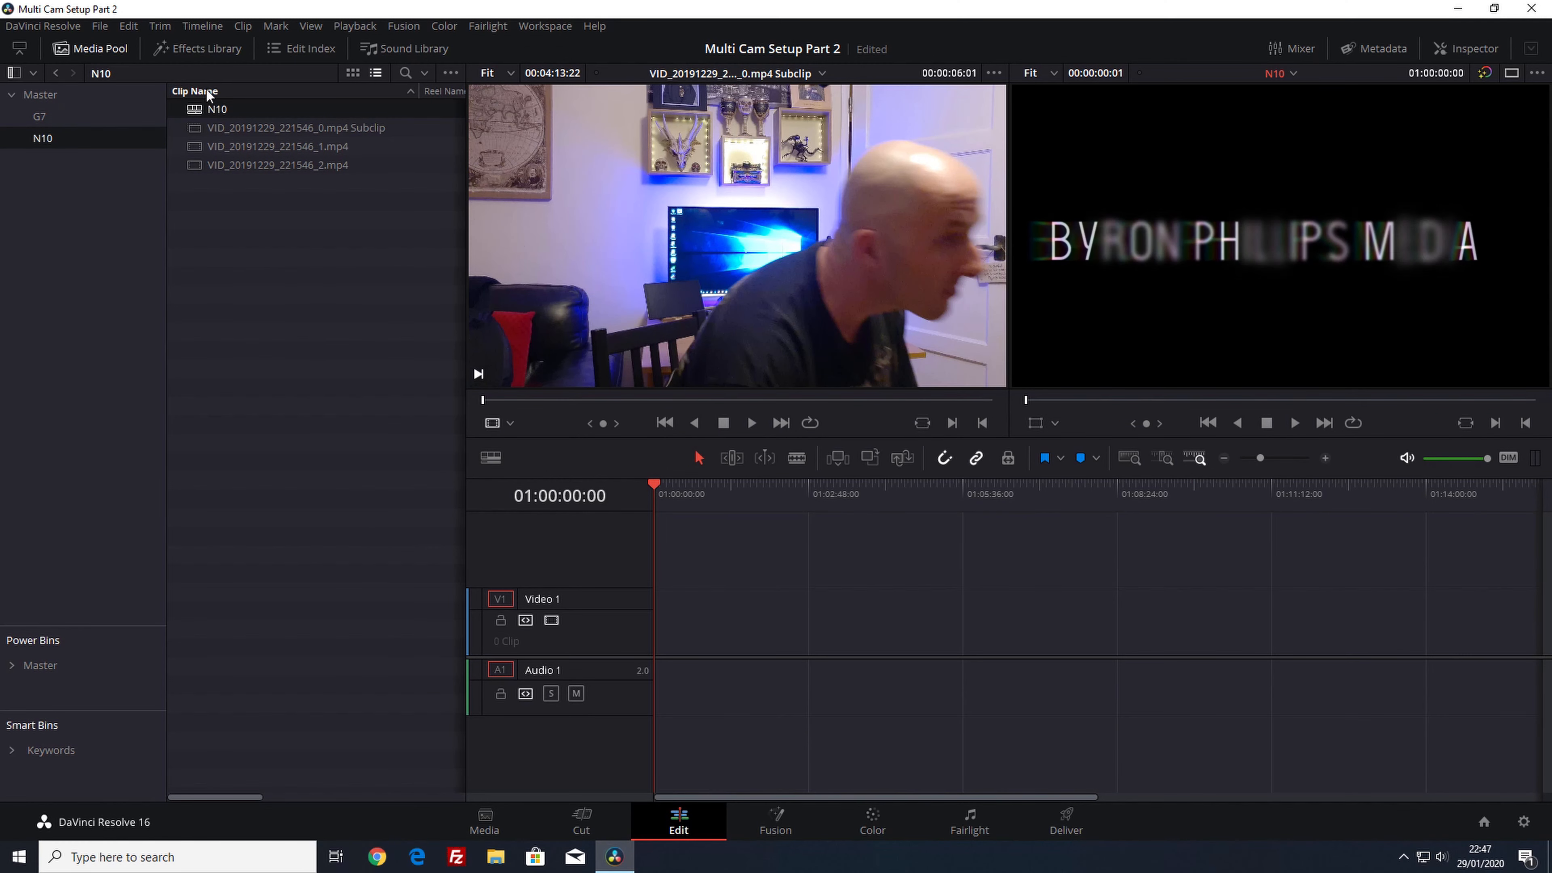
# Place VID_20191229_221546_0.mp4 Subclip at the start of the N10 timeline, followed directly by VID_20191229_221546_1.mp4
pyautogui.click(193, 126)
pyautogui.moveTo(192, 125); pyautogui.dragTo(663, 668)
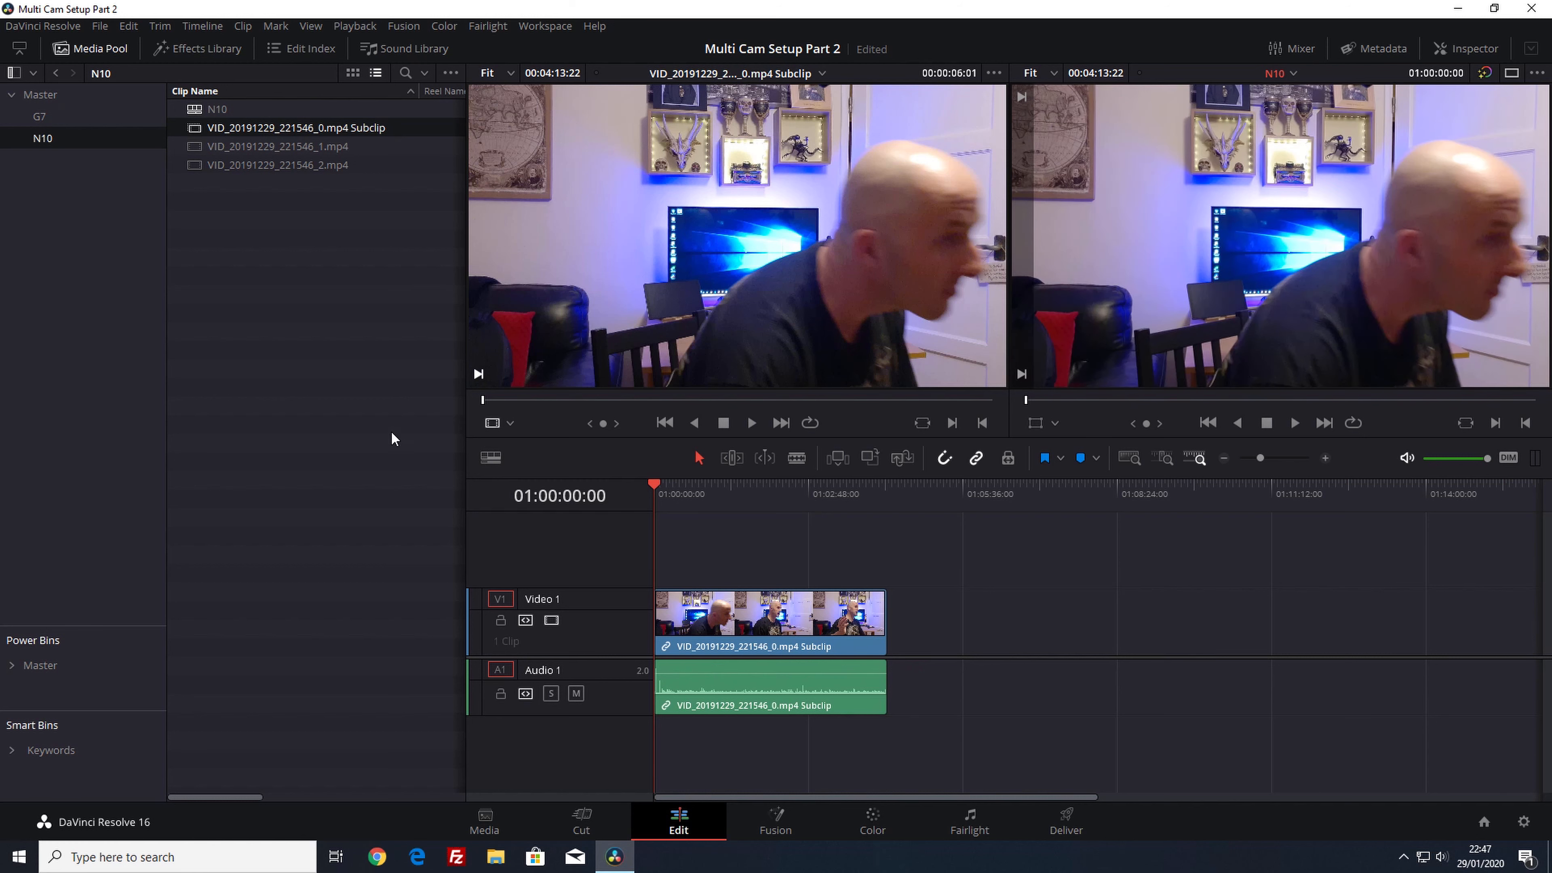
pyautogui.moveTo(196, 149); pyautogui.dragTo(906, 616)
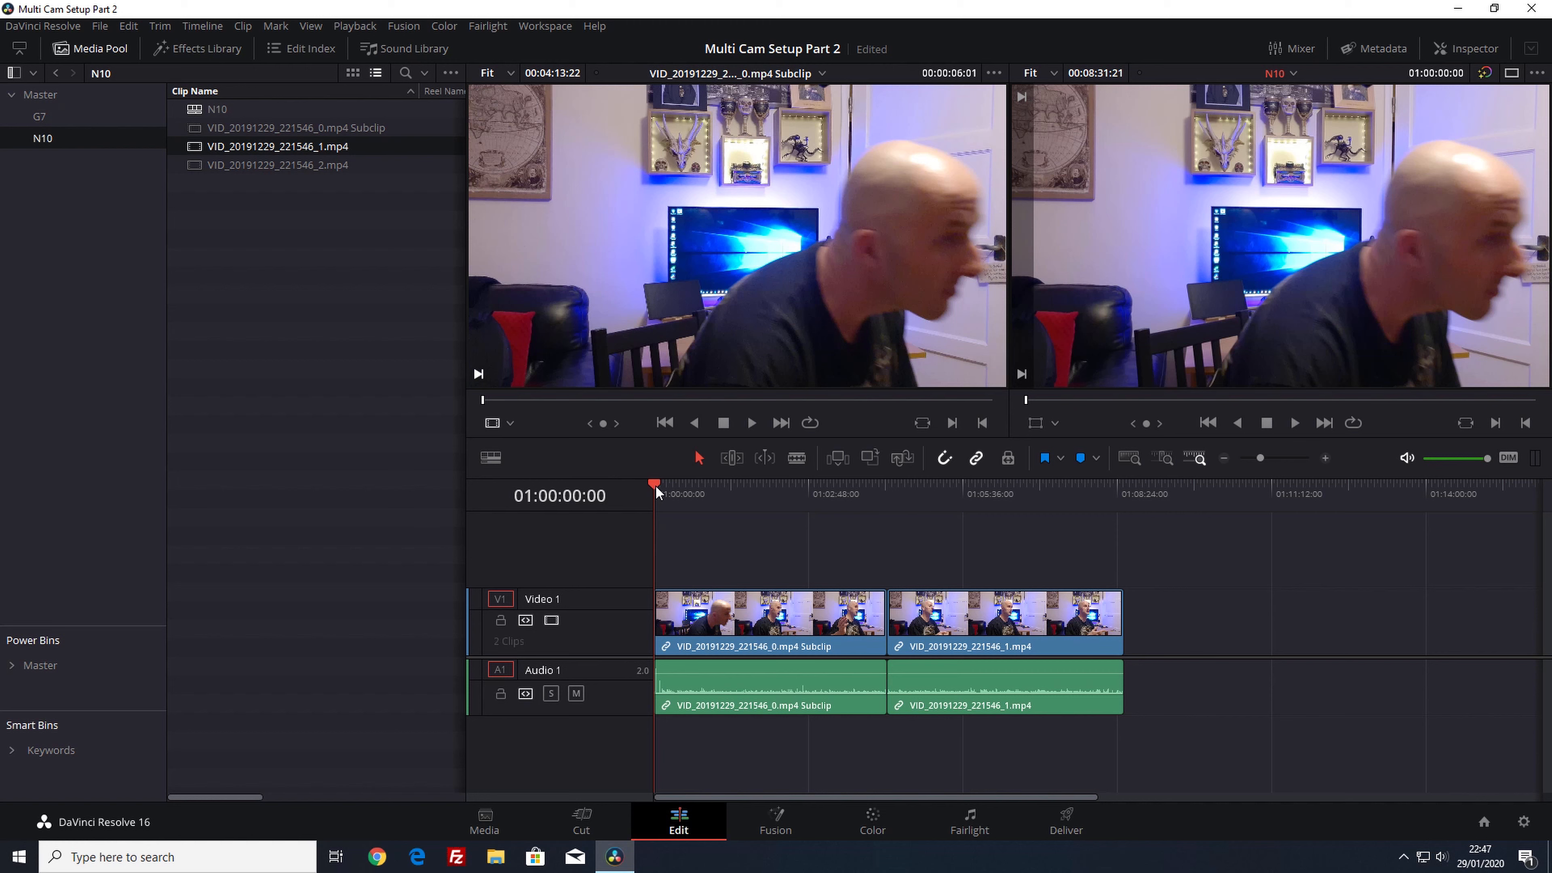
# Turn off snapping and play the N10 timeline across the join between its two clips
pyautogui.moveTo(655, 486); pyautogui.dragTo(859, 560)
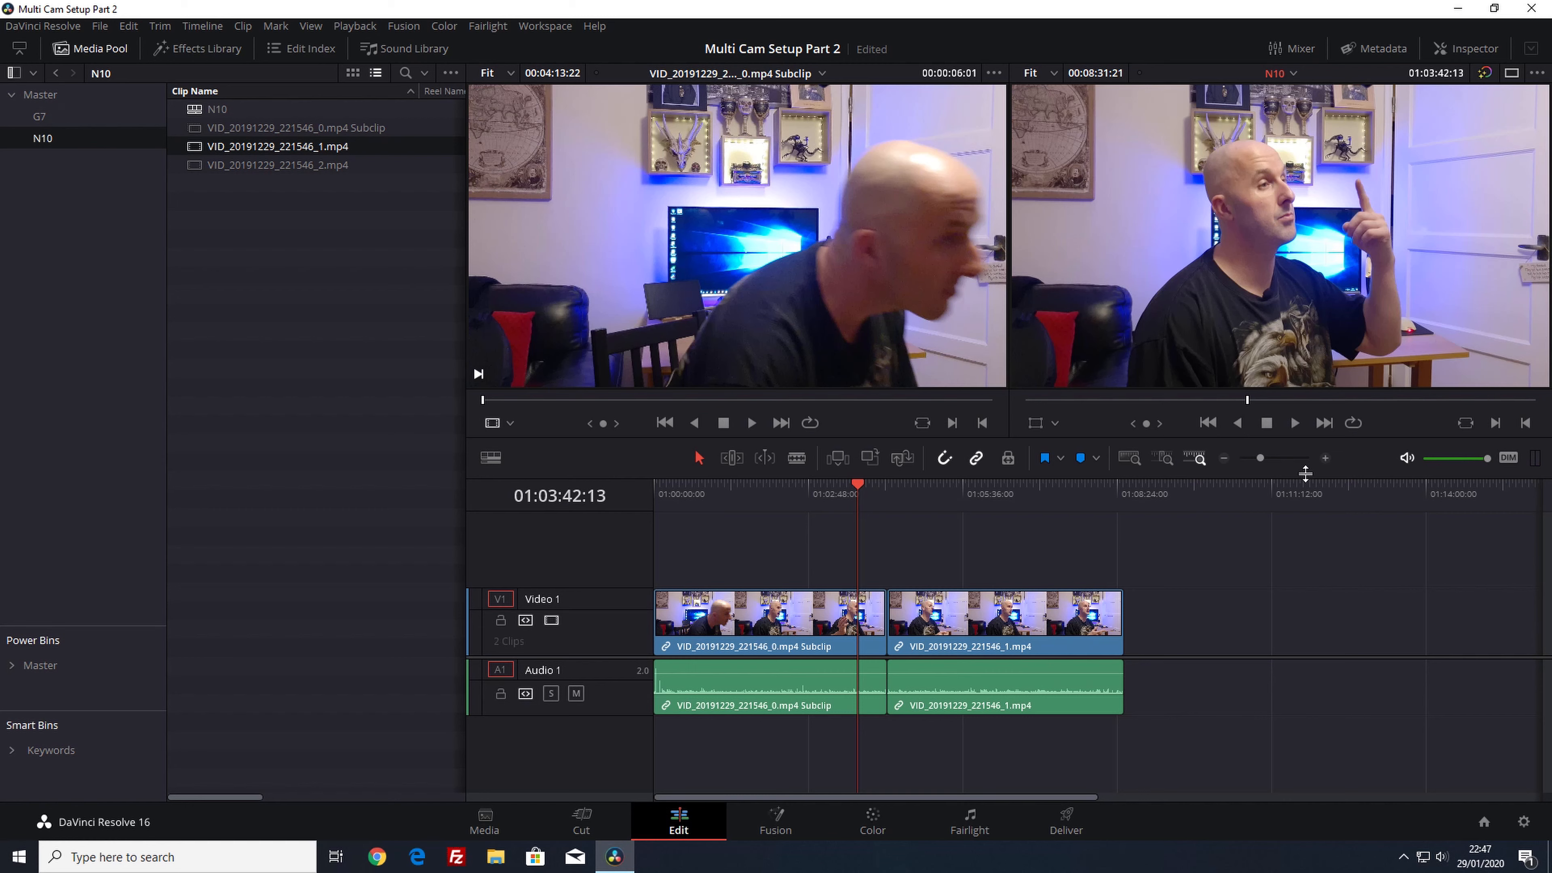
pyautogui.click(1325, 459)
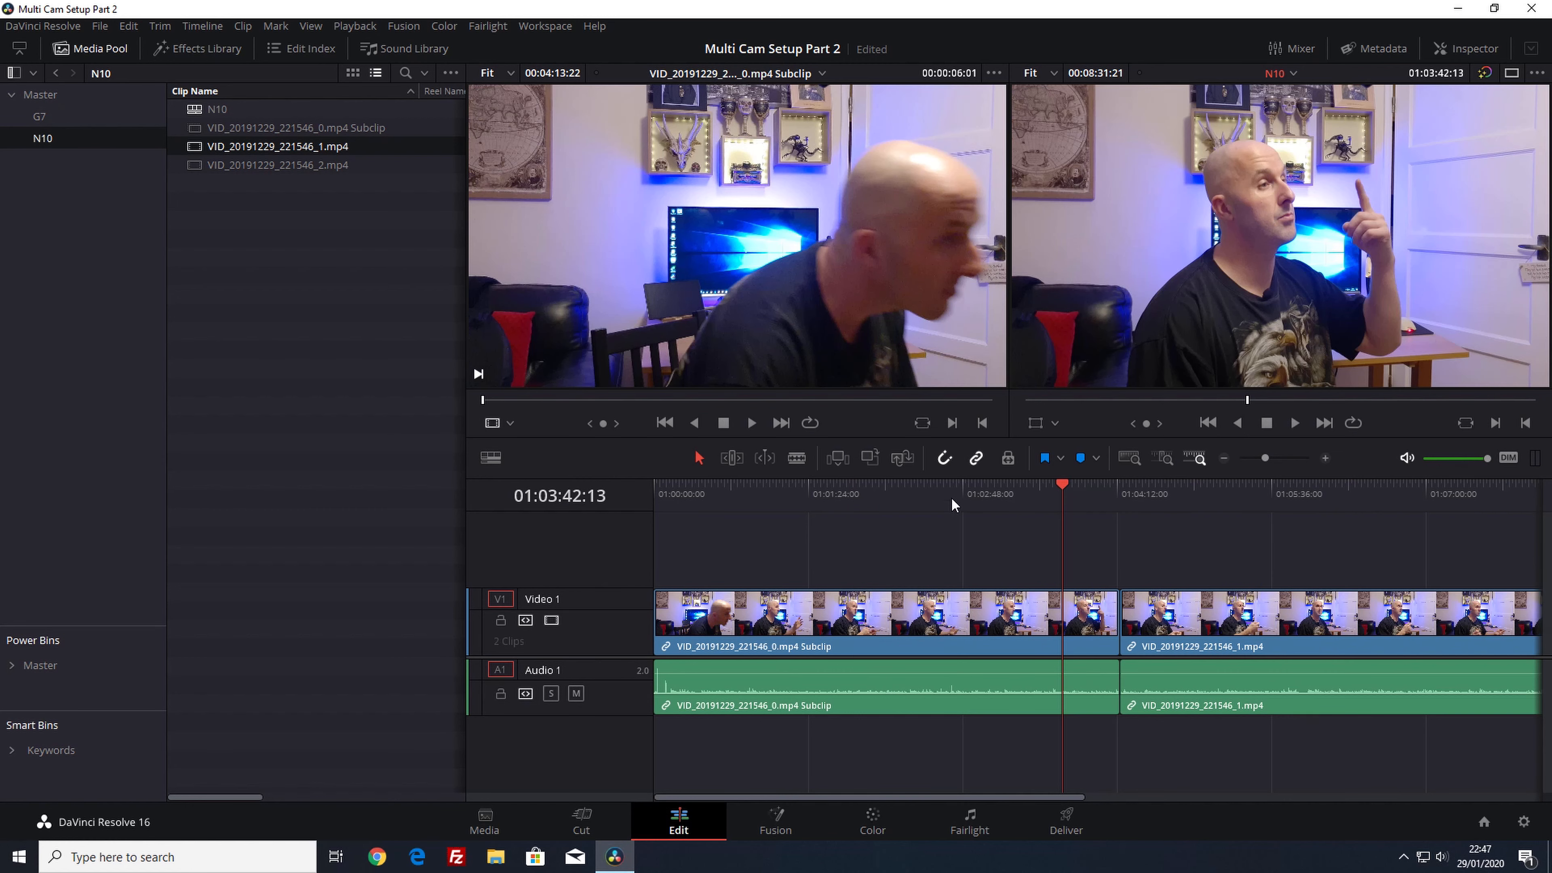
pyautogui.click(944, 458)
pyautogui.moveTo(1065, 484); pyautogui.dragTo(1097, 491)
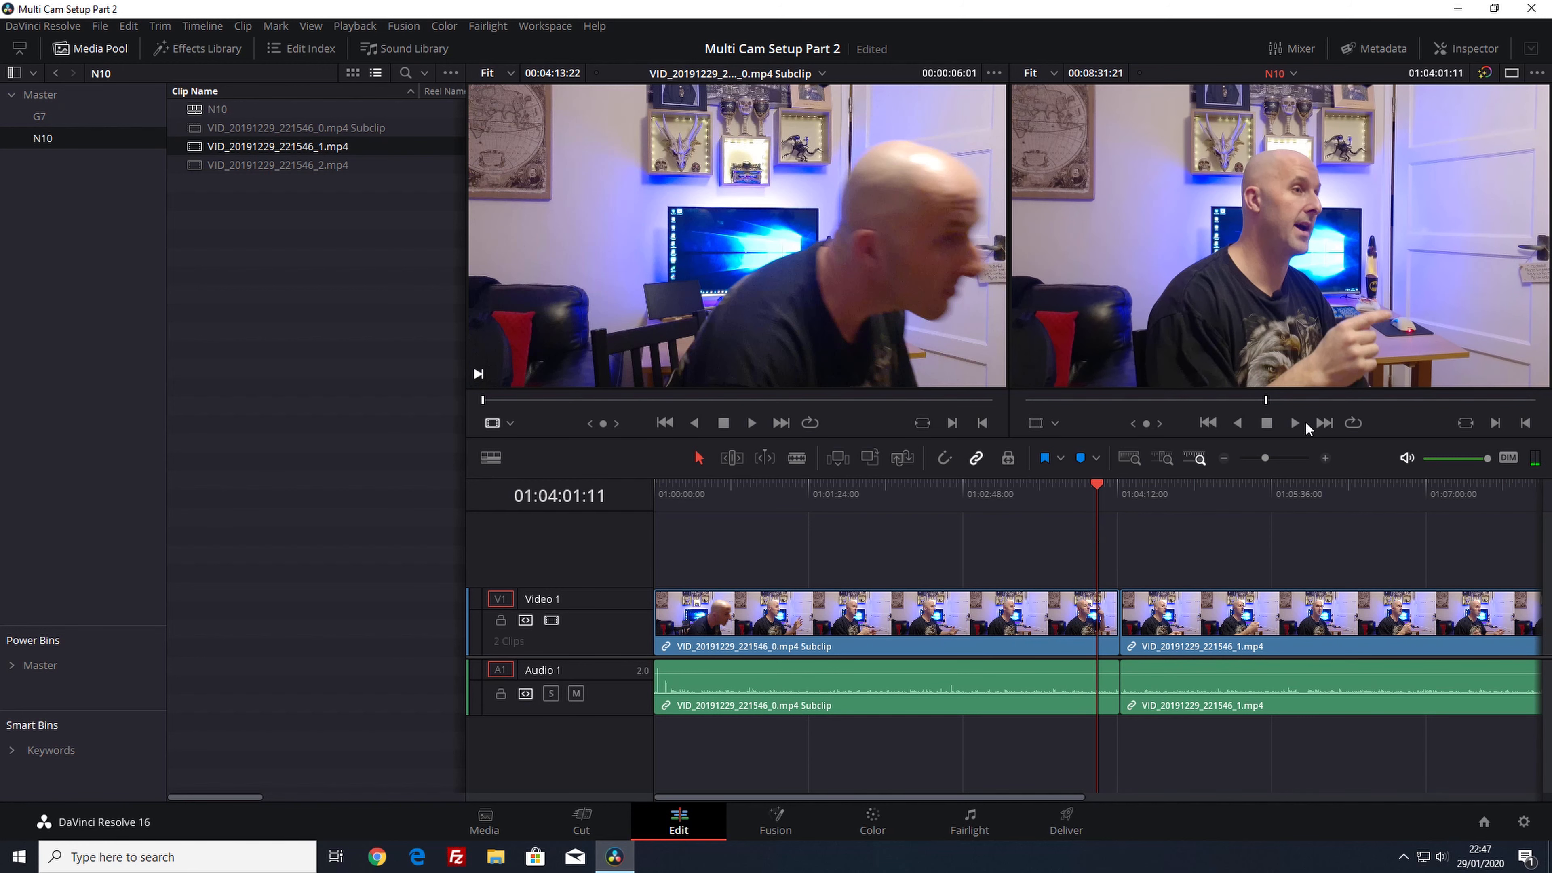
pyautogui.click(1295, 423)
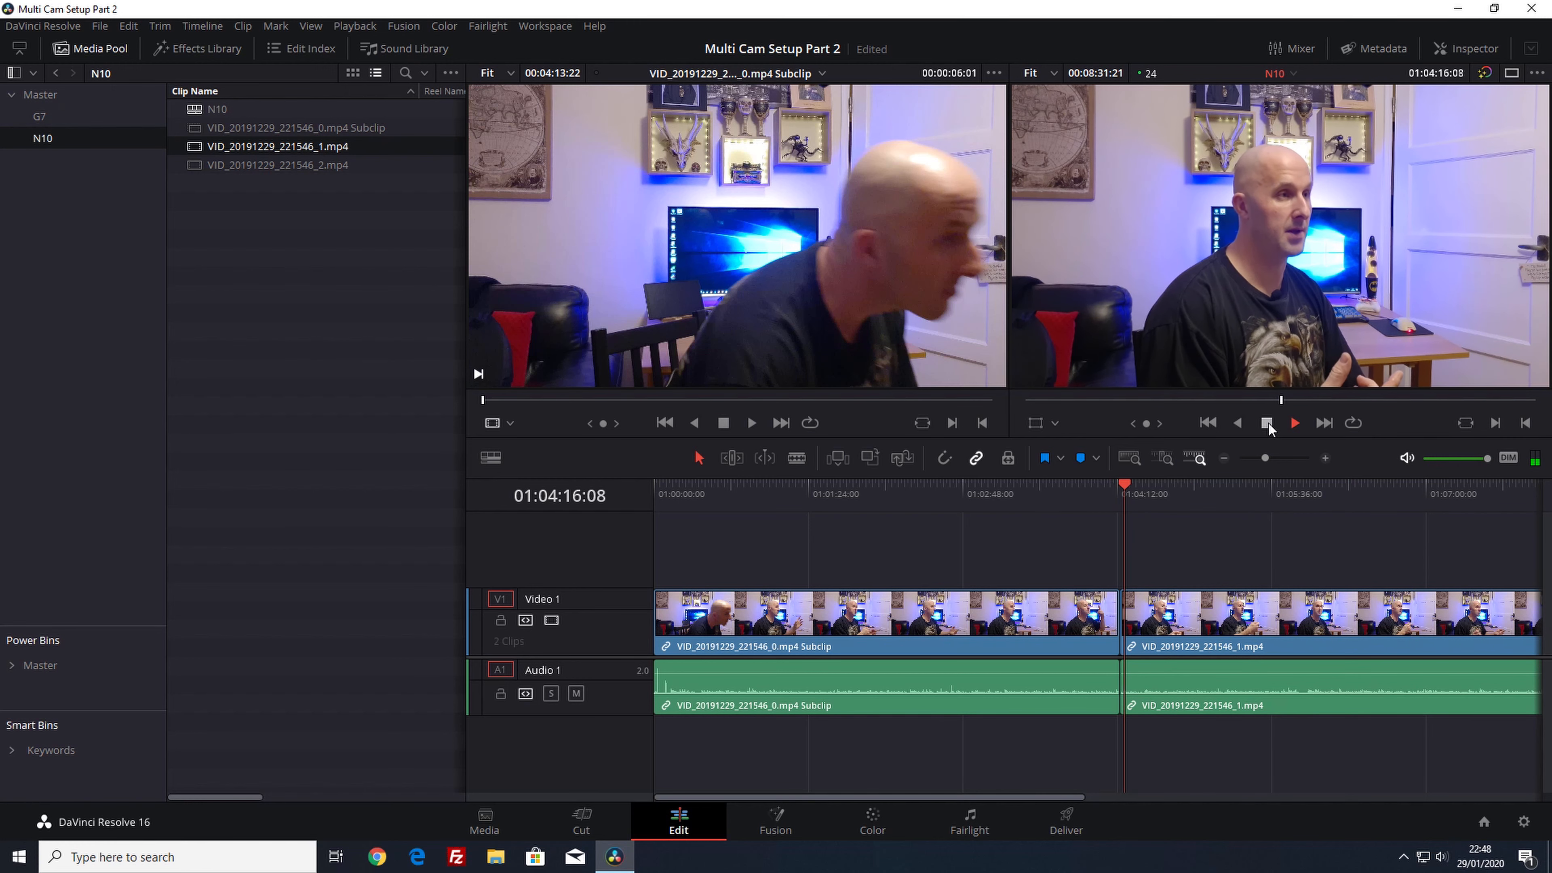
pyautogui.click(1267, 422)
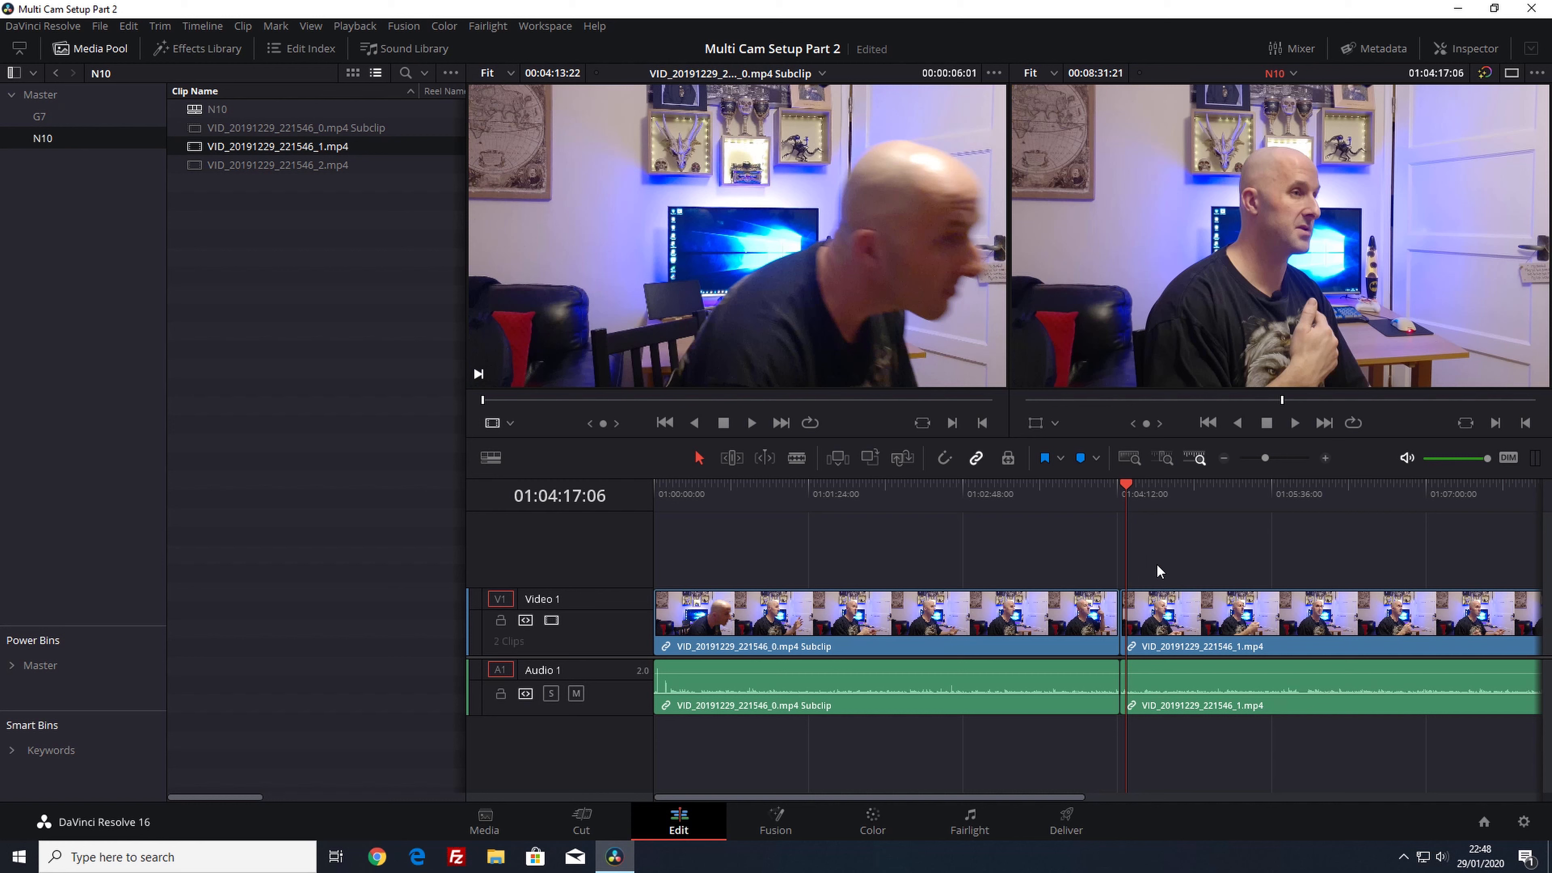
# Park the playhead on the join between the two N10 clips and lower the opacity of VID_20191229_221546_1.mp4 to 48.70
pyautogui.click(1323, 458)
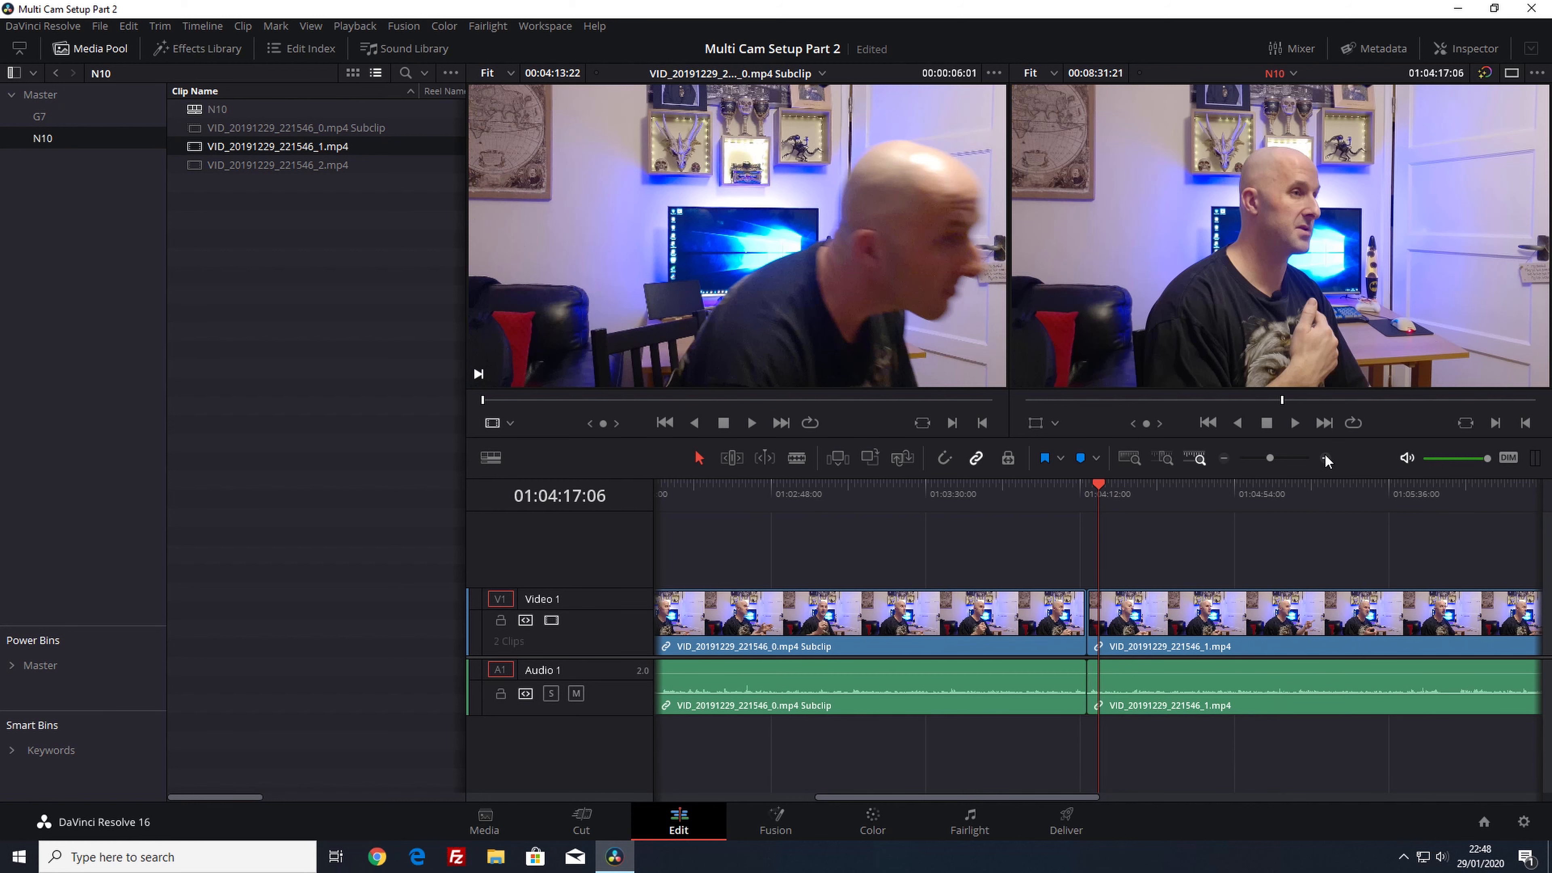
pyautogui.click(1323, 458)
pyautogui.click(1324, 458)
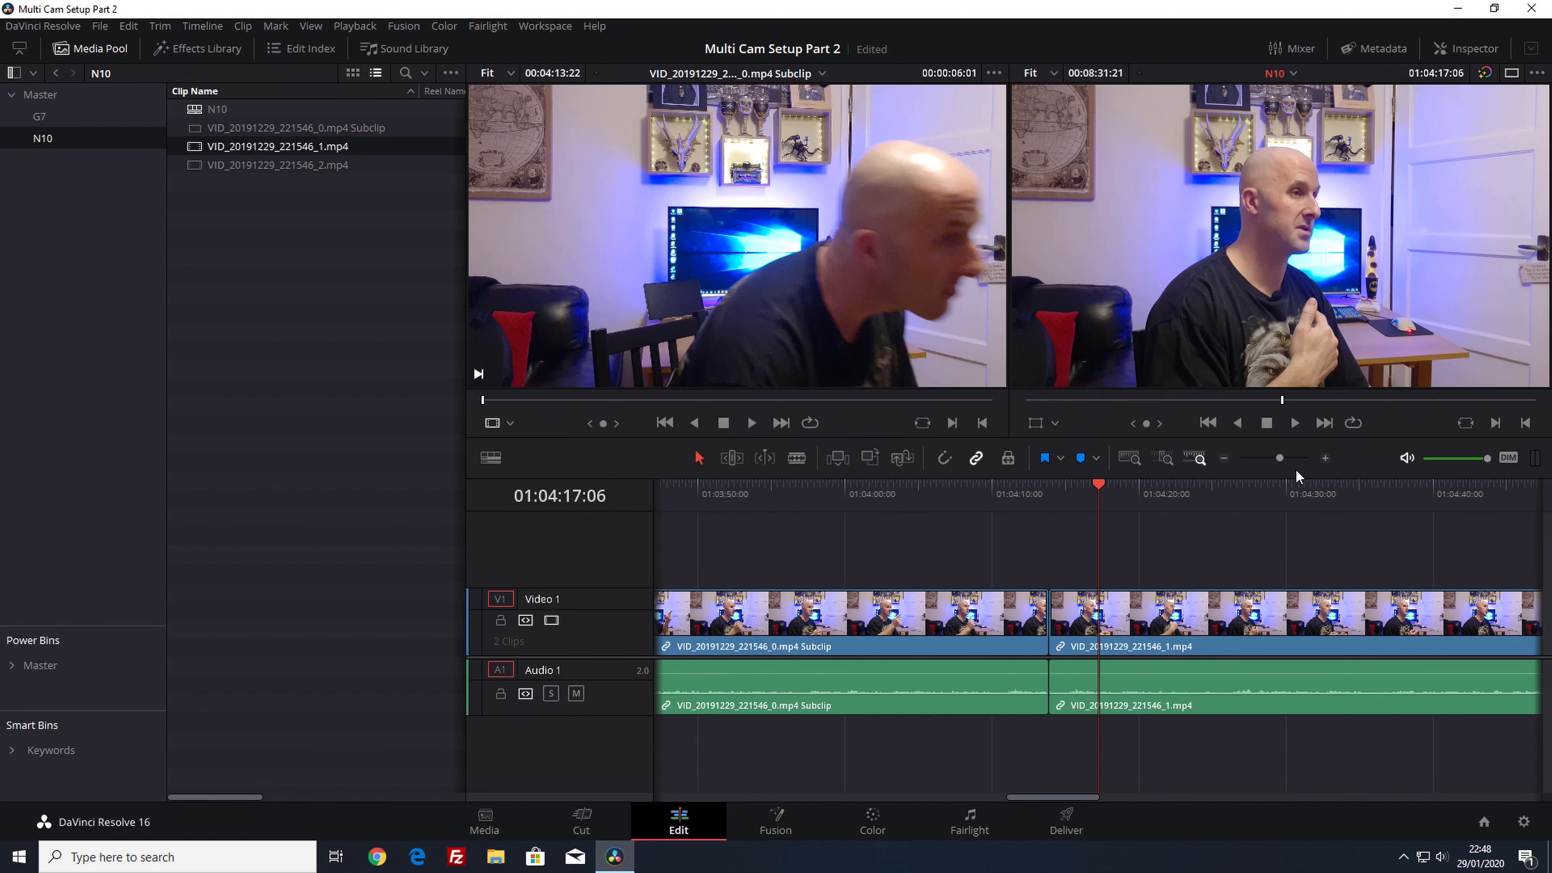
pyautogui.click(1324, 458)
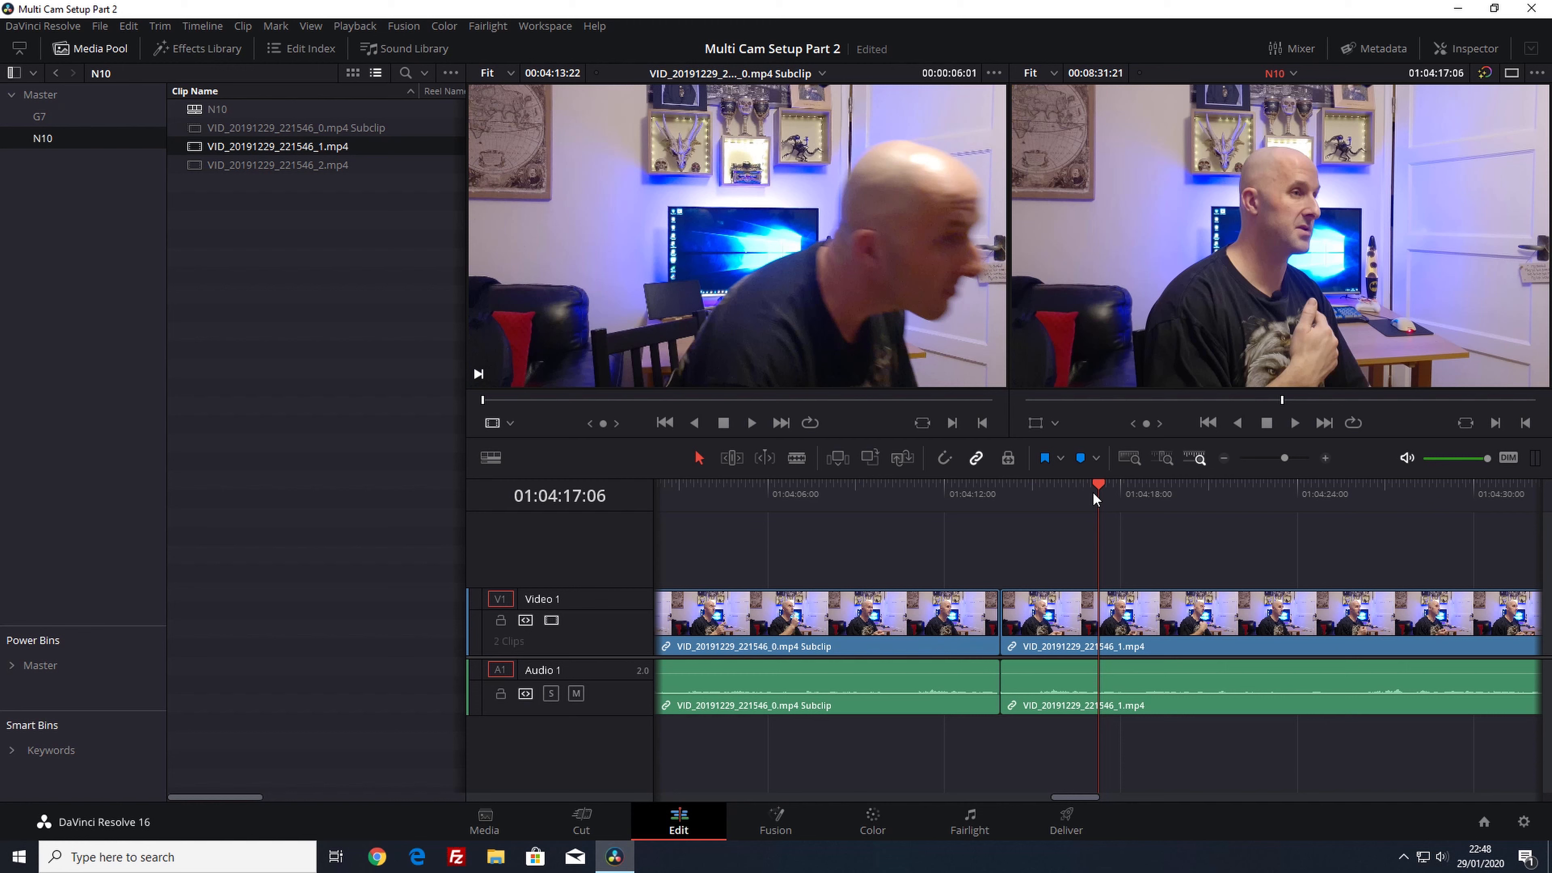
pyautogui.moveTo(1097, 483); pyautogui.dragTo(1001, 493)
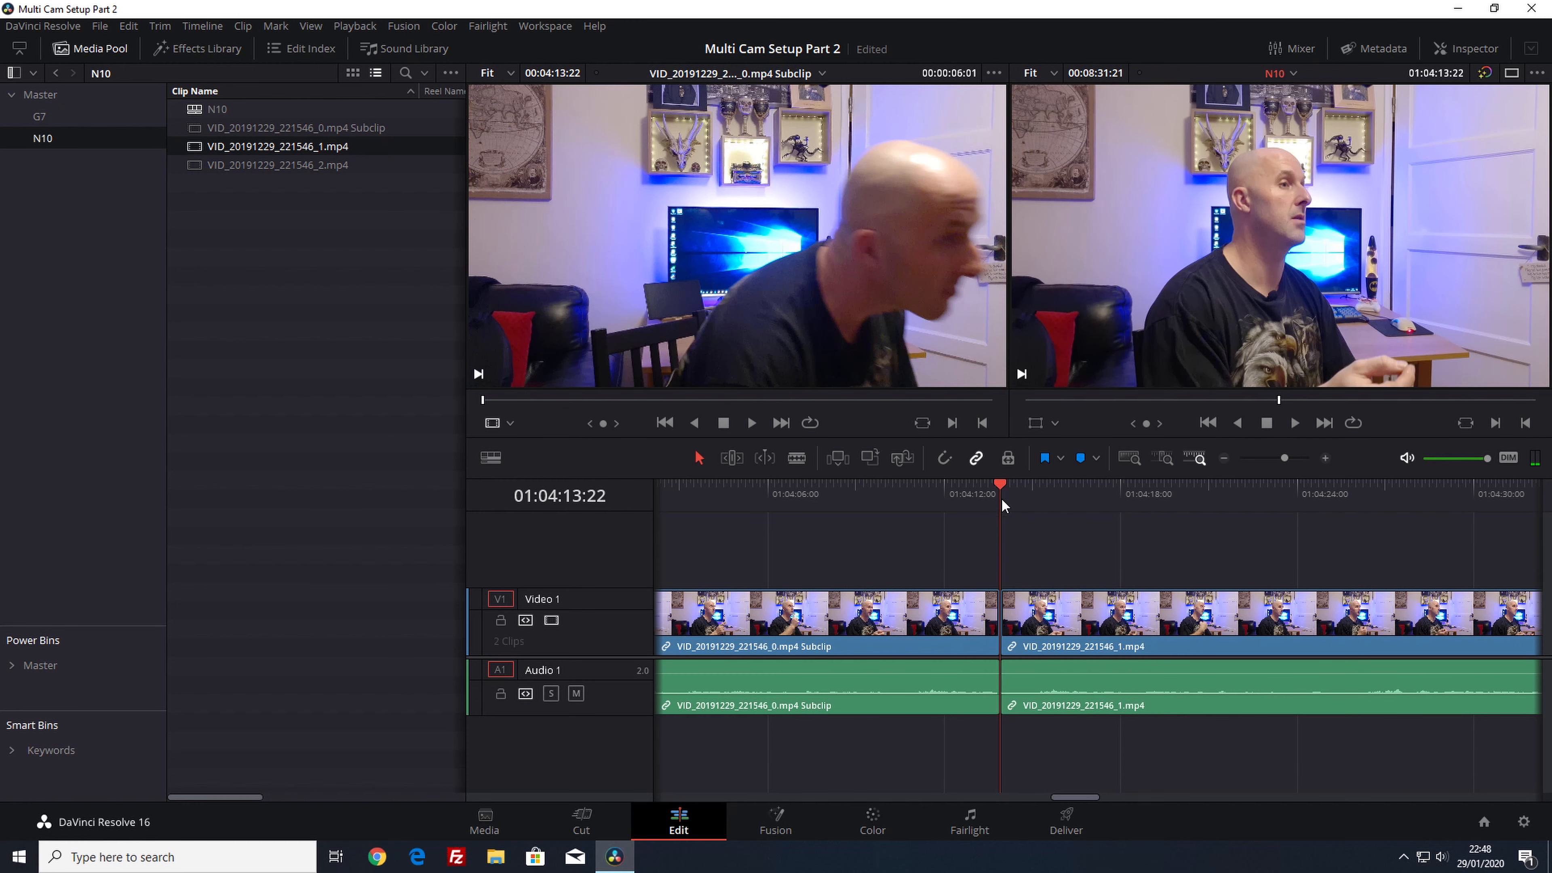
pyautogui.click(1044, 624)
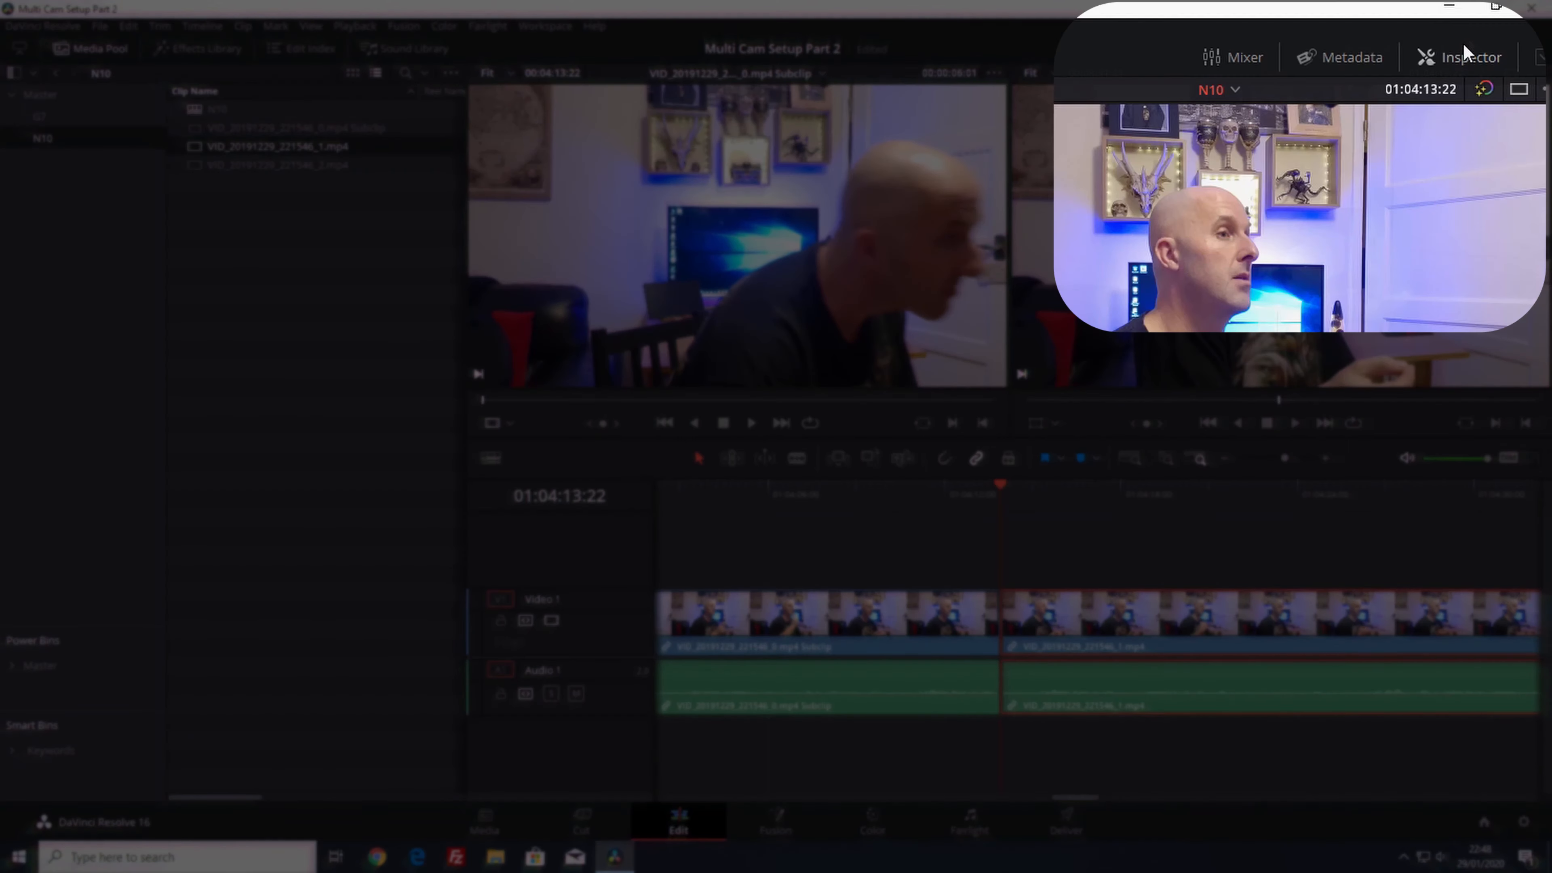
pyautogui.click(1461, 56)
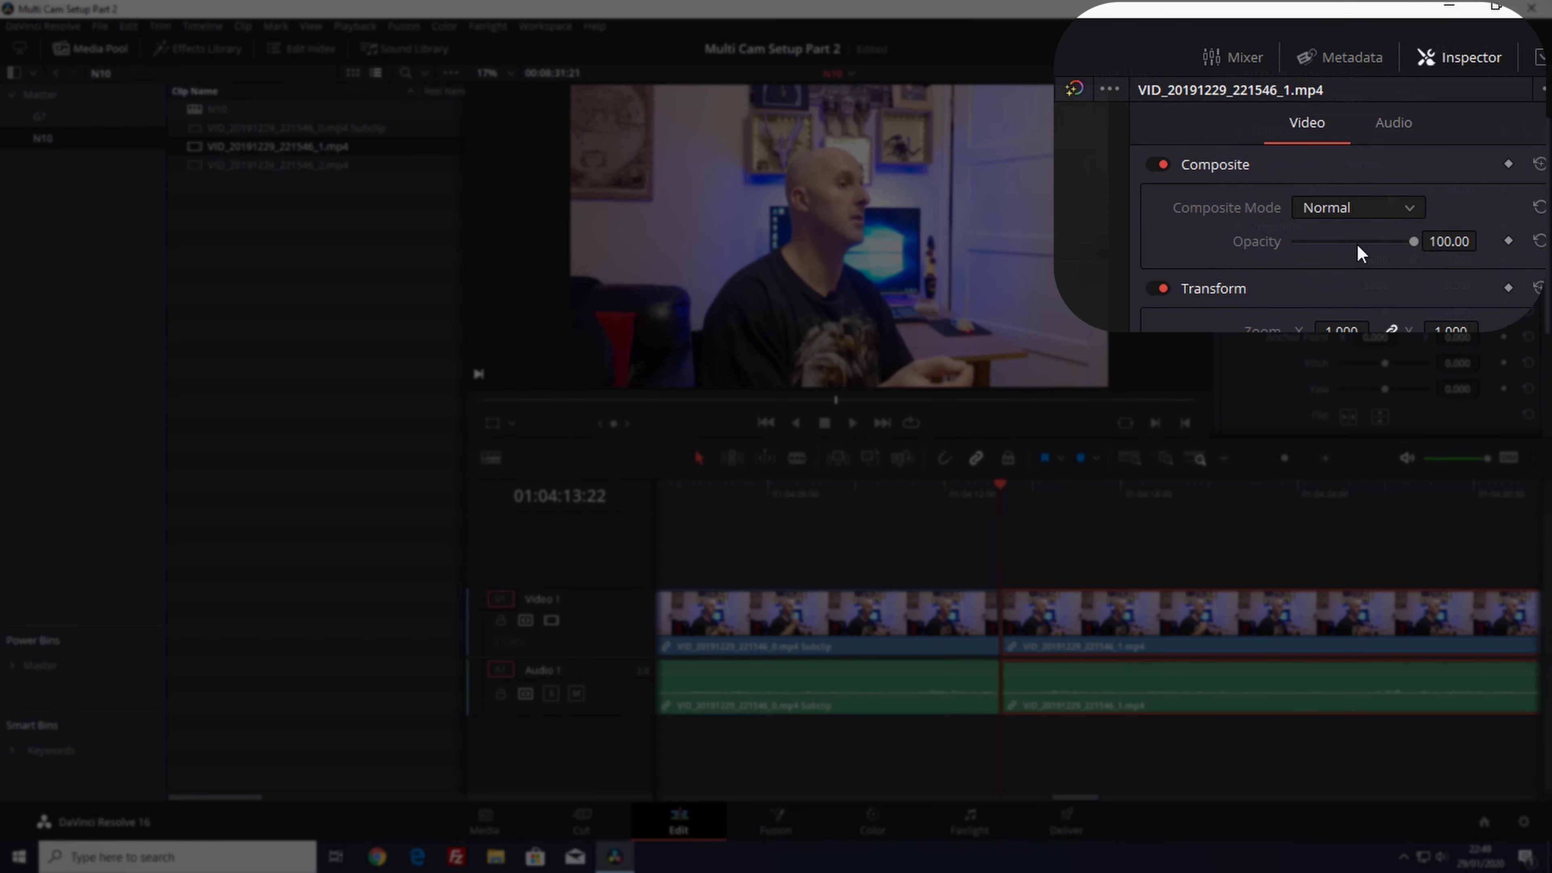
pyautogui.moveTo(1357, 244); pyautogui.dragTo(1352, 248)
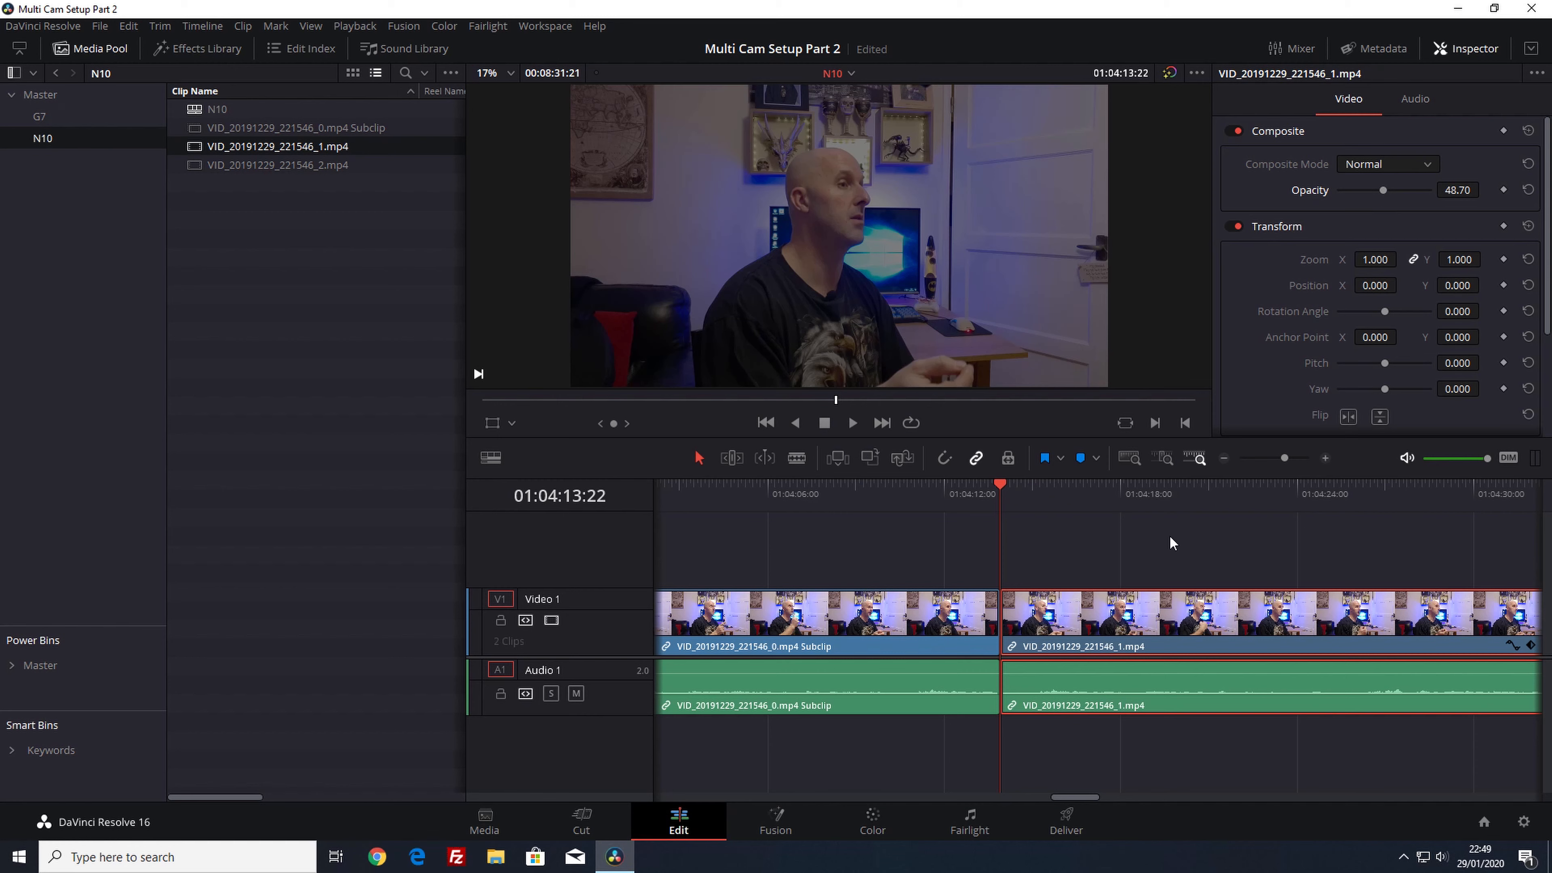
# Move VID_20191229_221546_1.mp4 to Video 2, about one second earlier, and place the playhead within the overlap at 01:04:13:12
pyautogui.moveTo(1032, 644); pyautogui.dragTo(993, 559)
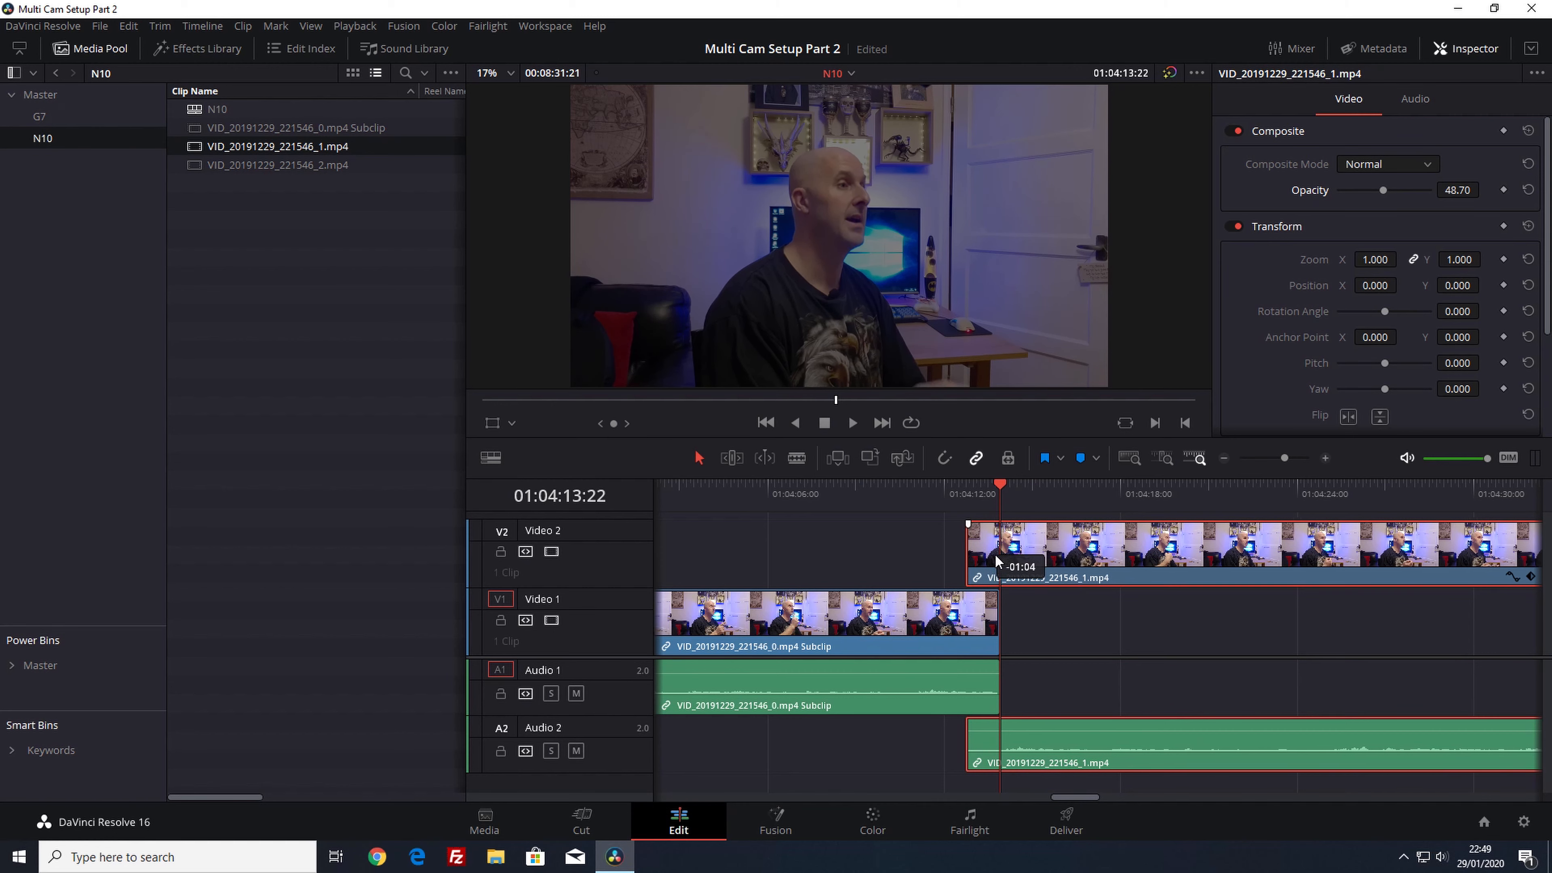
pyautogui.moveTo(997, 486); pyautogui.dragTo(987, 488)
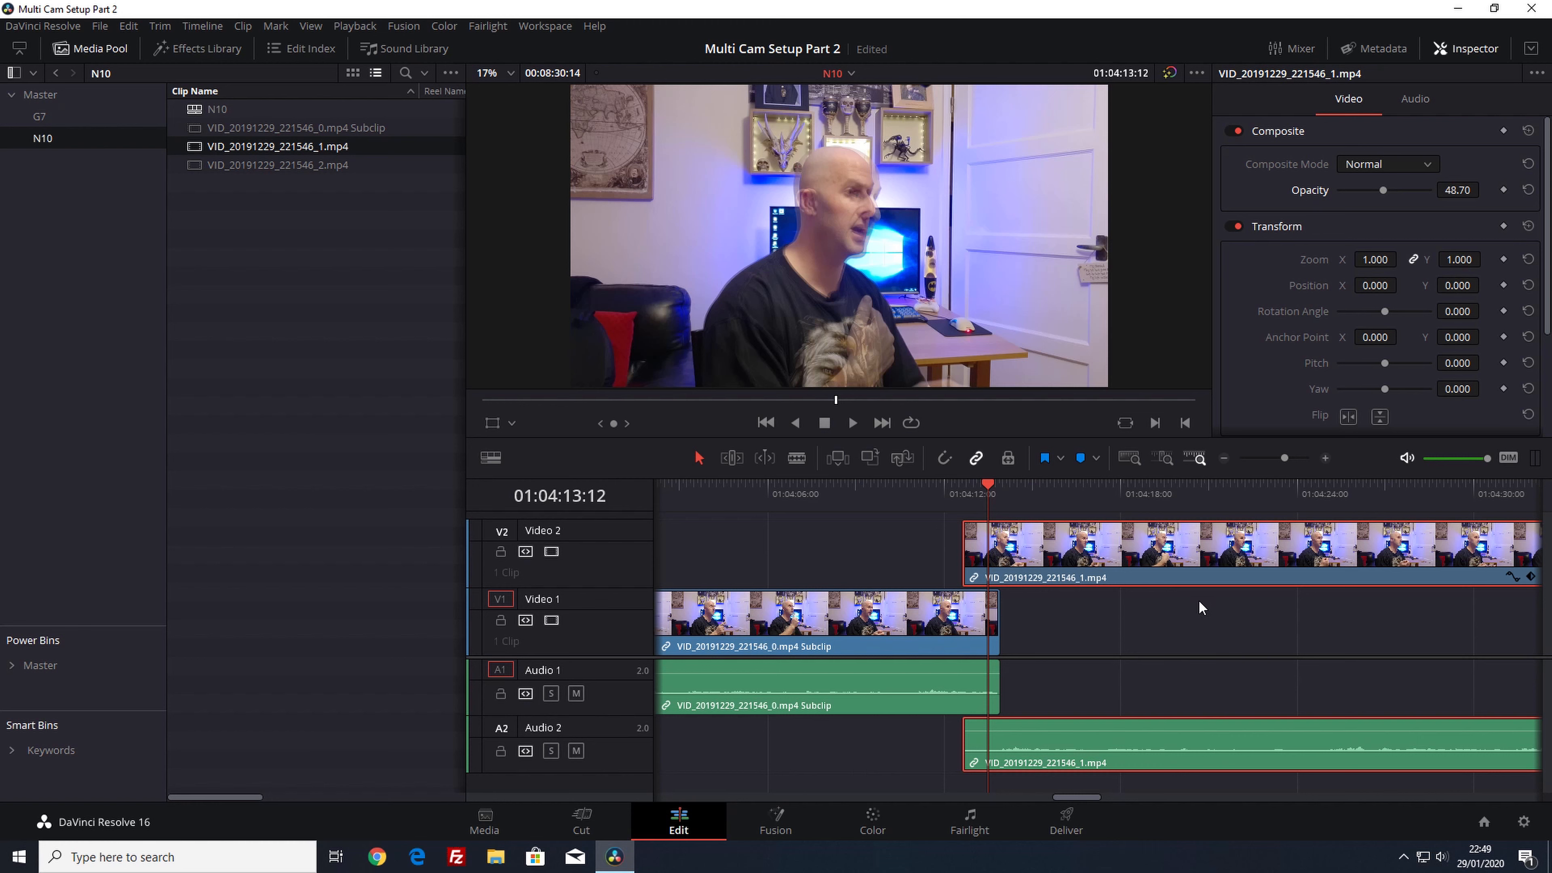
# Raise the clip volume to 24.35 on the VID_20191229_221546_0.mp4 Subclip and 25.48 on VID_20191229_221546_1.mp4 to enlarge their waveforms
pyautogui.click(1325, 458)
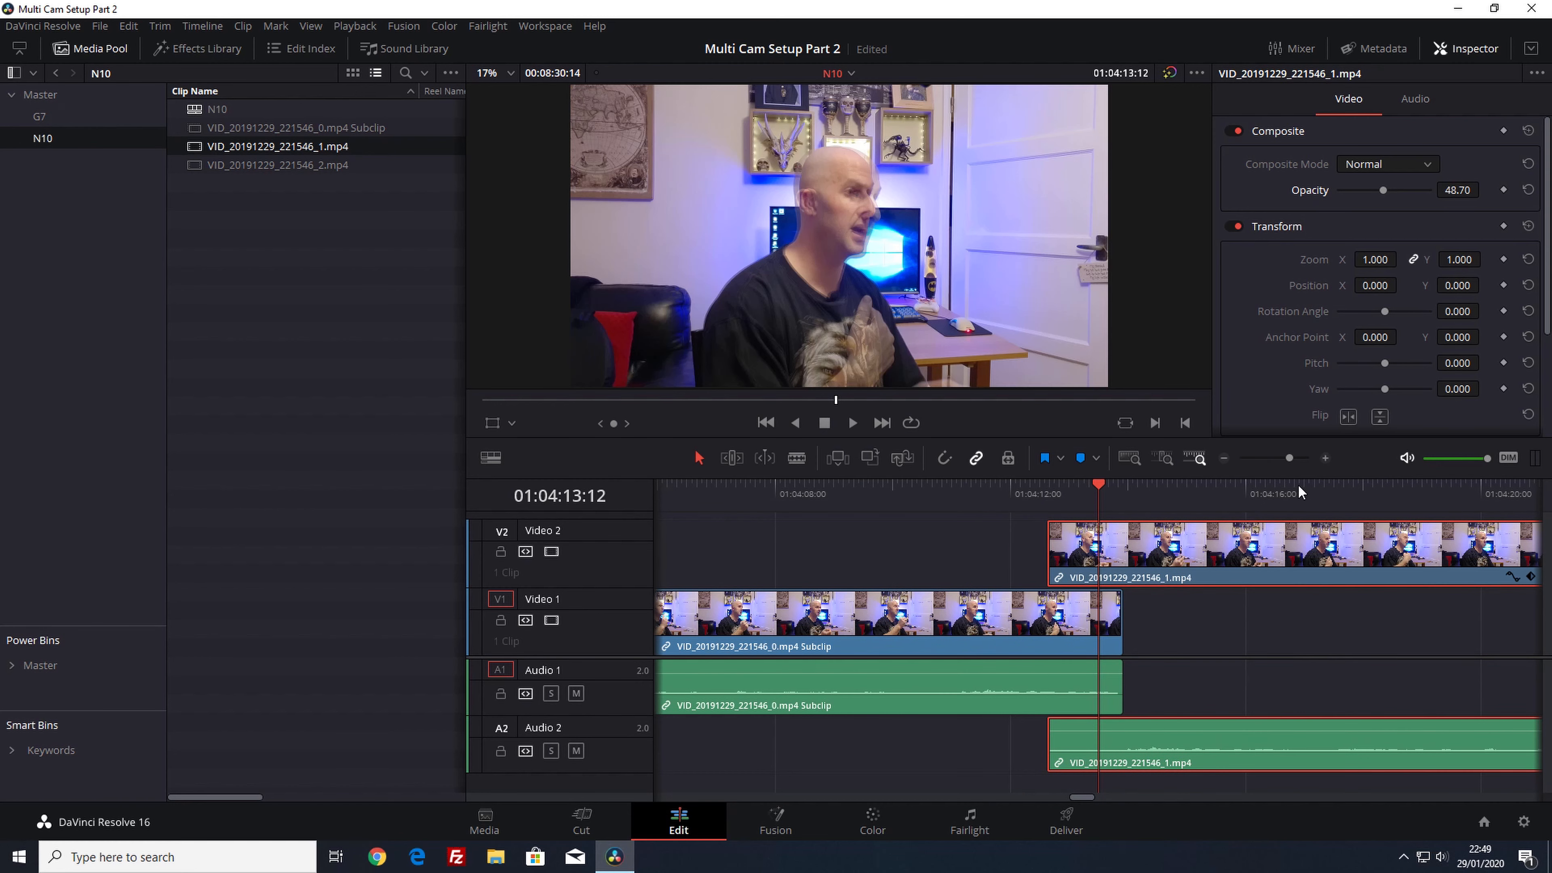
pyautogui.click(1325, 458)
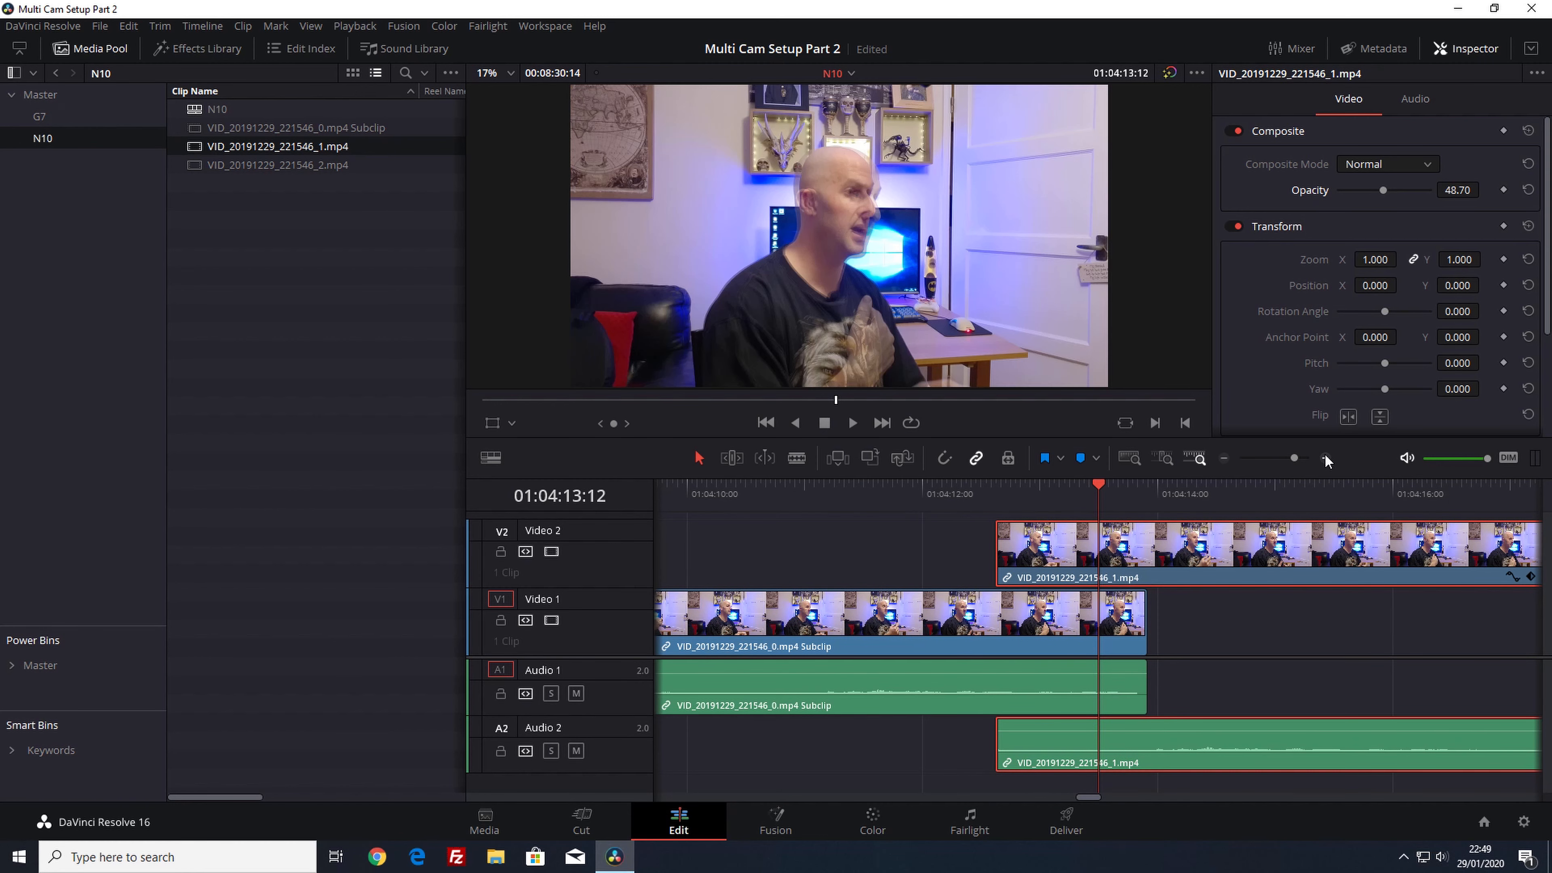
pyautogui.click(1324, 458)
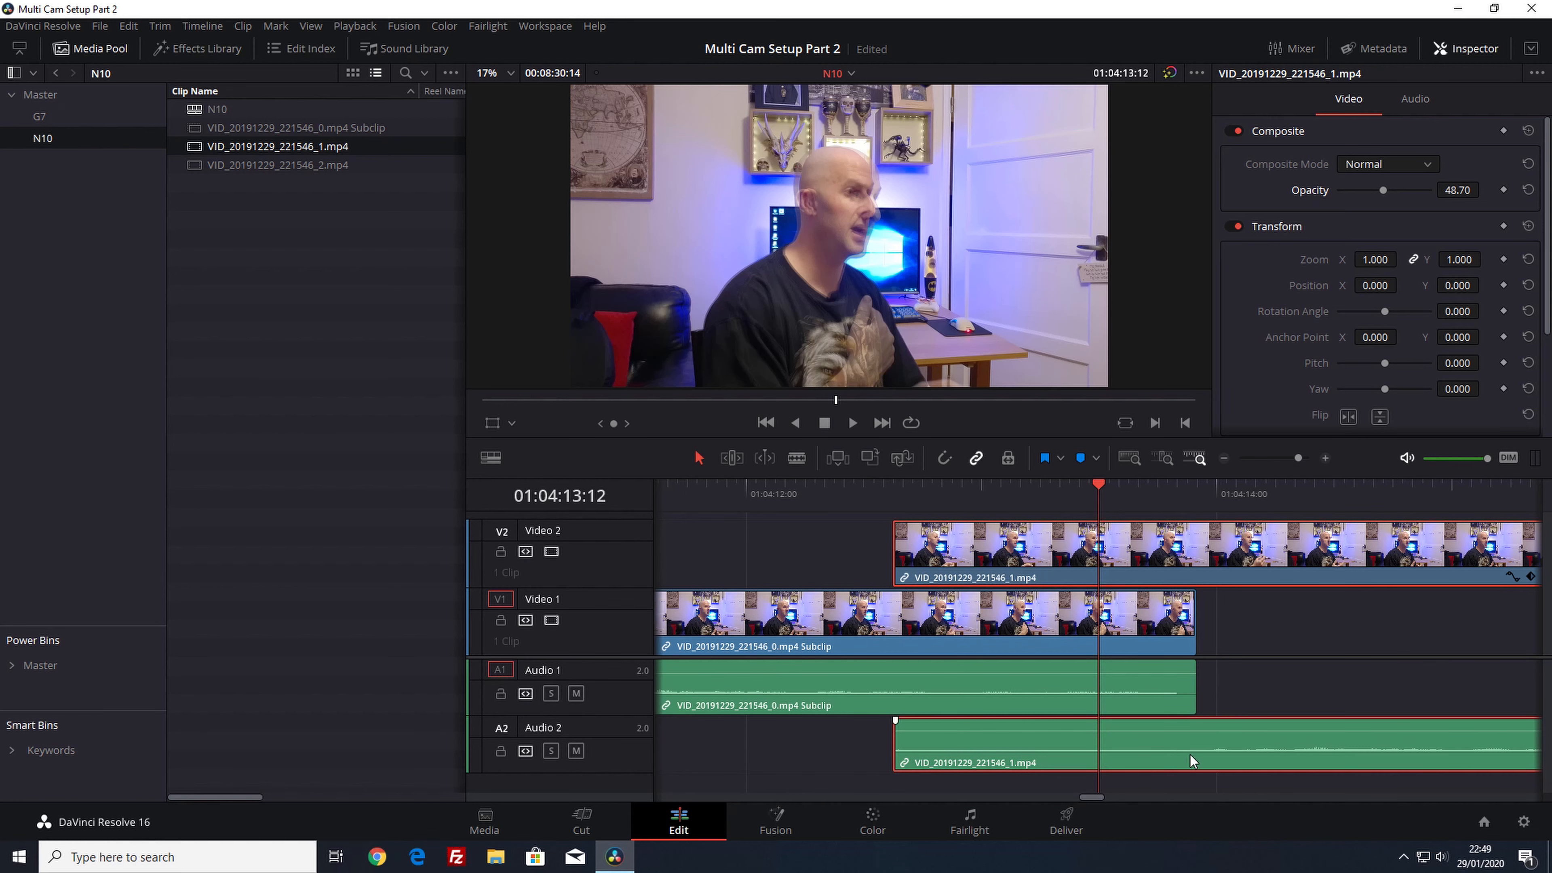
pyautogui.click(1140, 688)
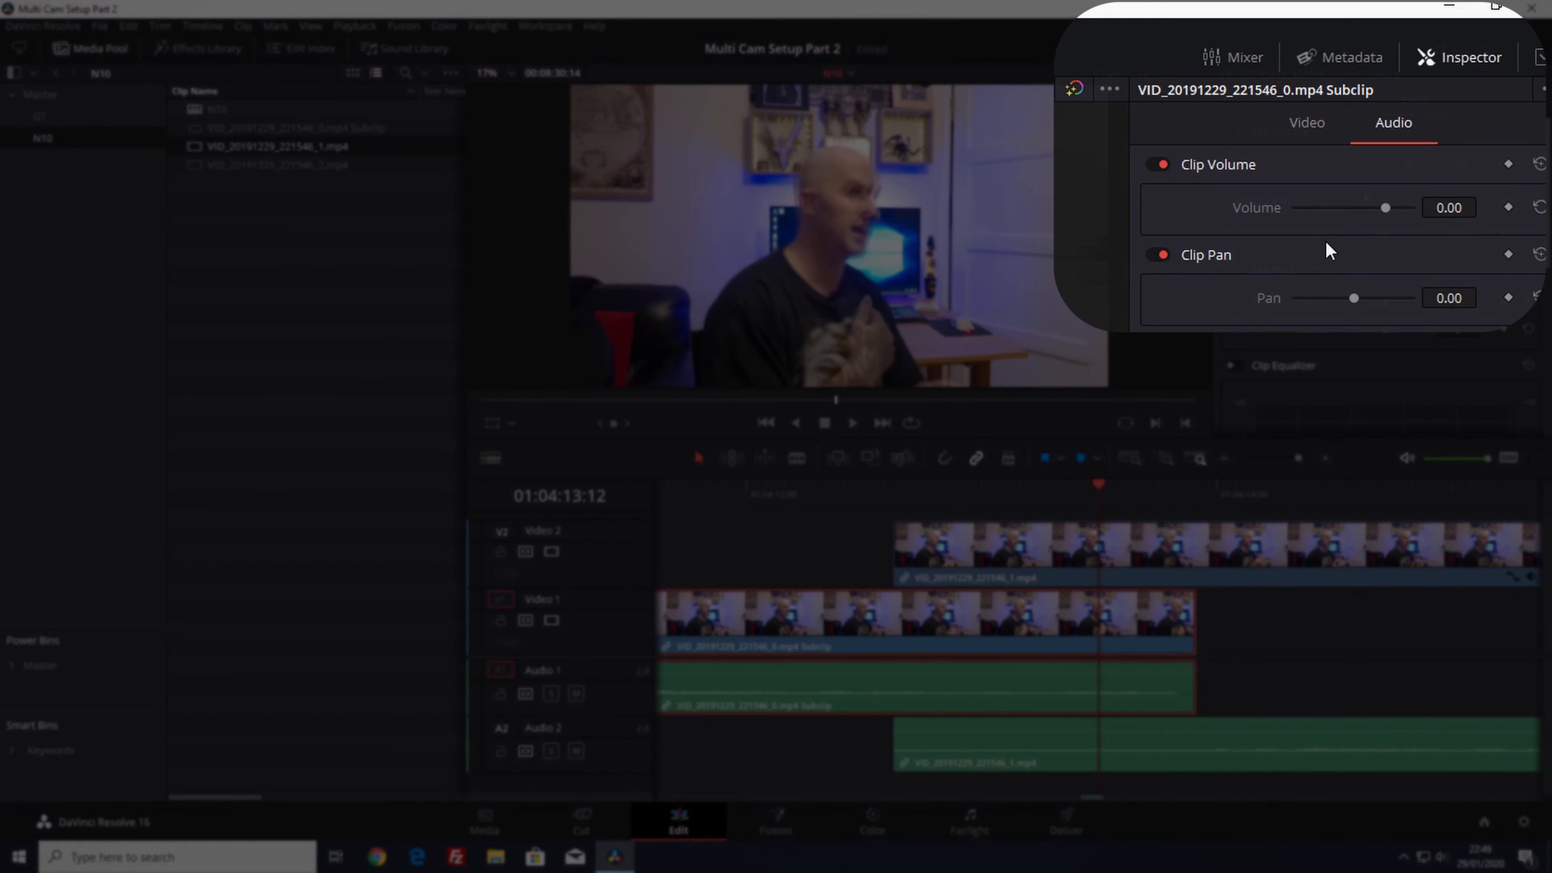
pyautogui.moveTo(1408, 164); pyautogui.dragTo(1407, 205)
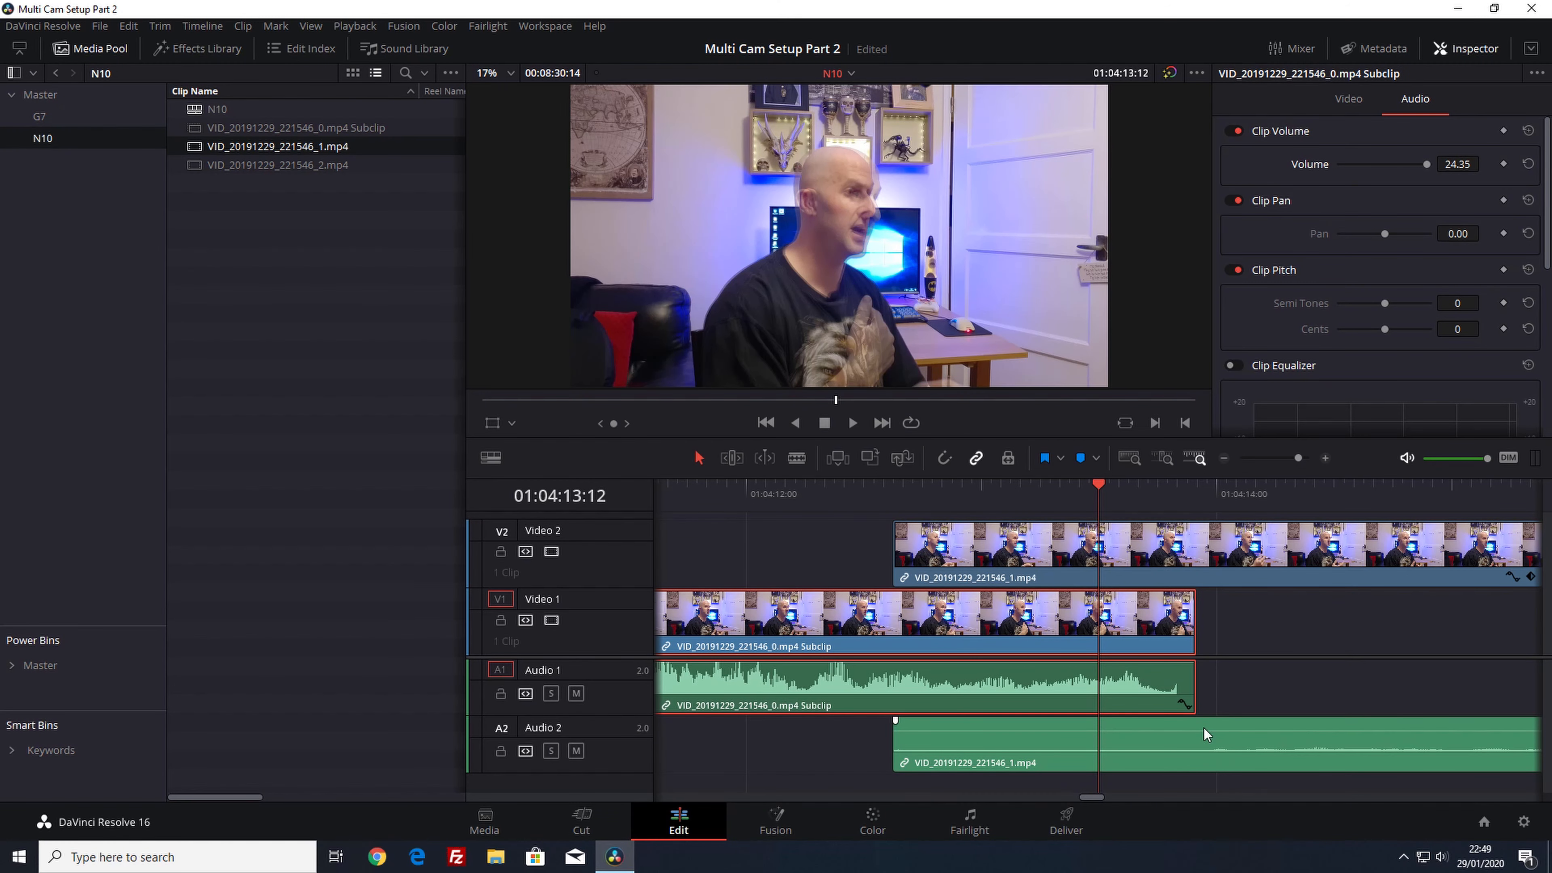
pyautogui.click(1327, 541)
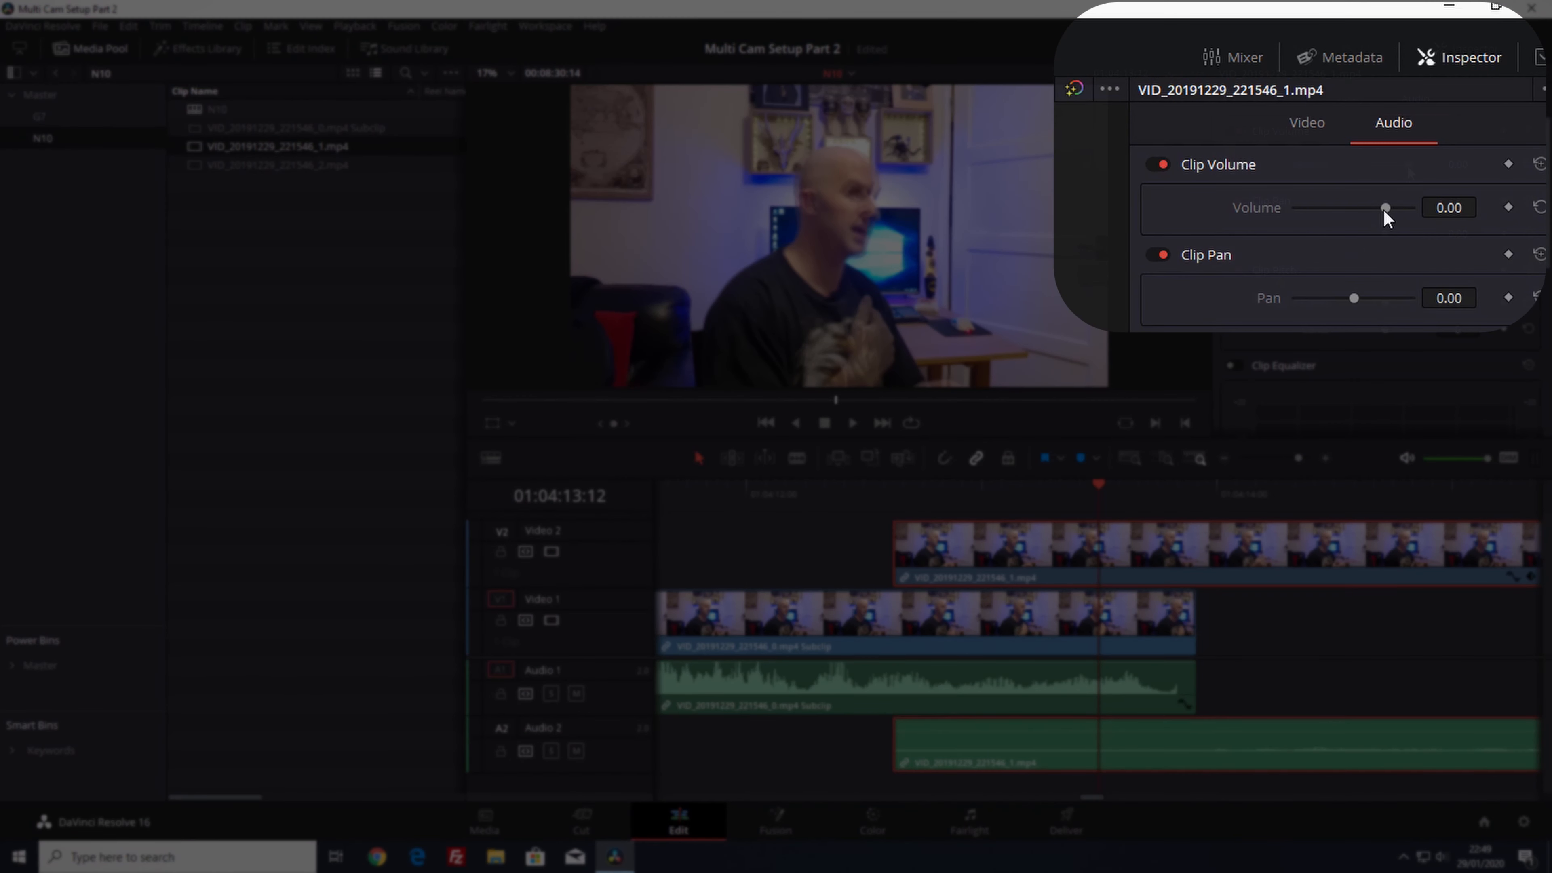
pyautogui.moveTo(1384, 207); pyautogui.dragTo(1409, 200)
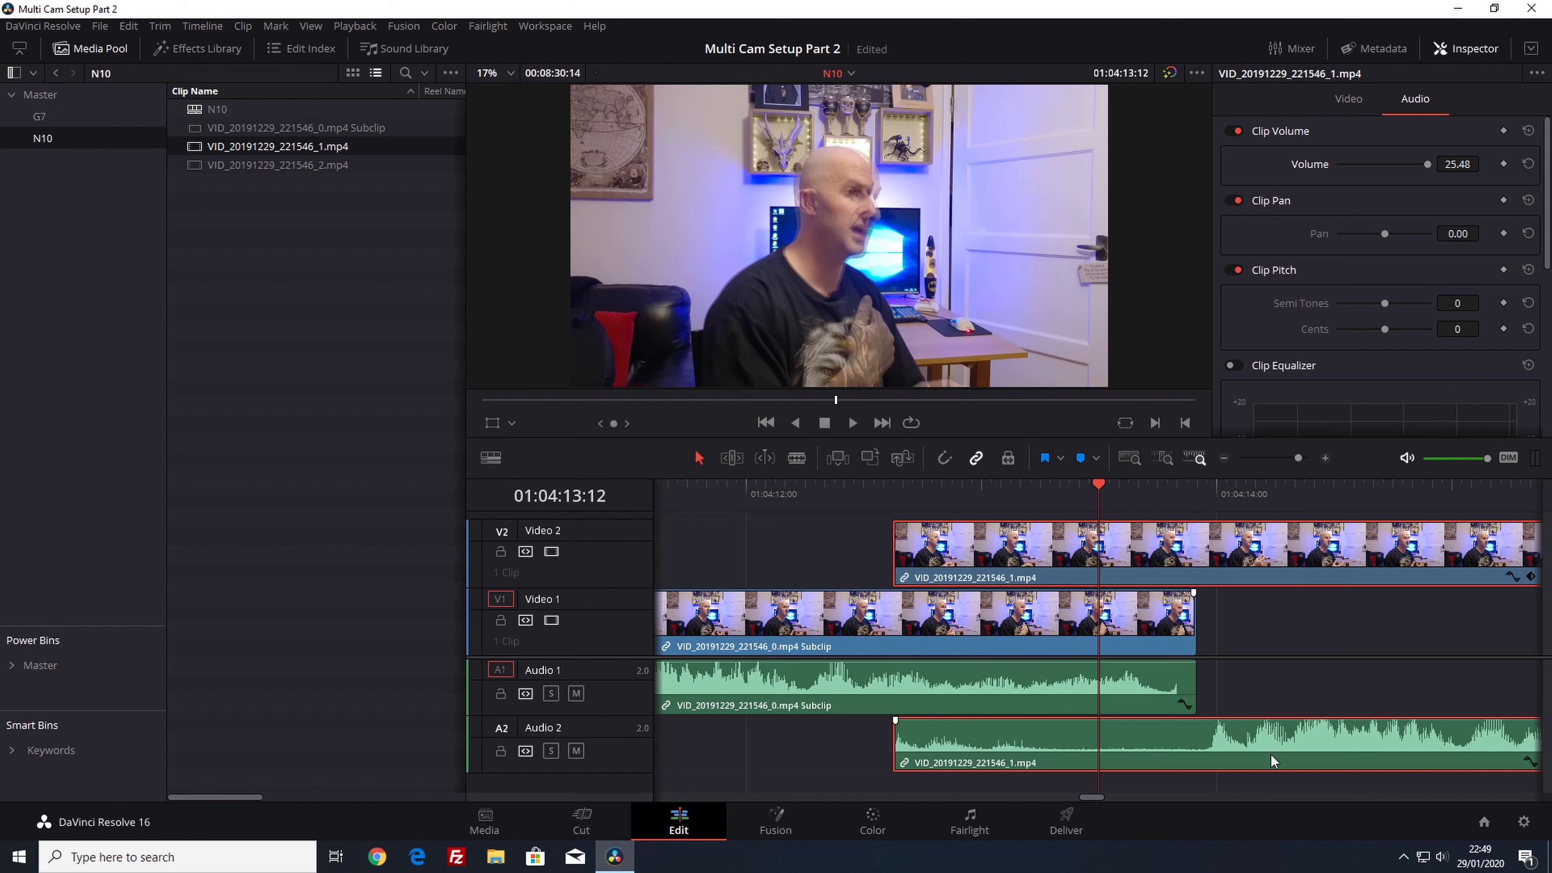
# Slide VID_20191229_221546_1.mp4 earlier until its waveform aligns with the Subclip's, and check the picture overlap at 01:04:13:09
pyautogui.moveTo(1319, 559); pyautogui.dragTo(1512, 559)
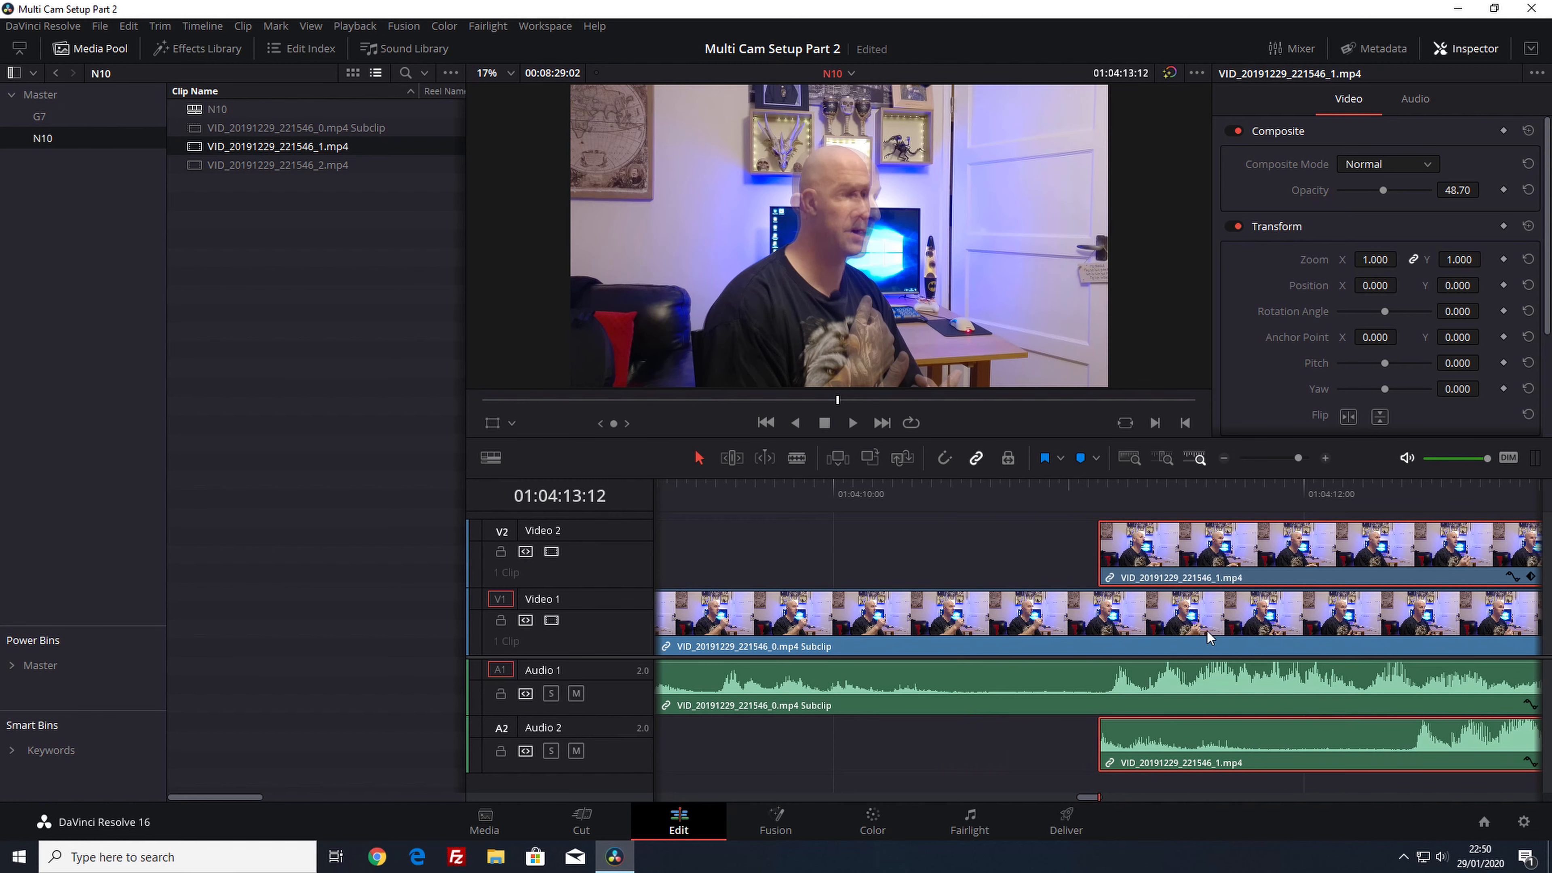
pyautogui.hscroll(5, 856, 549)
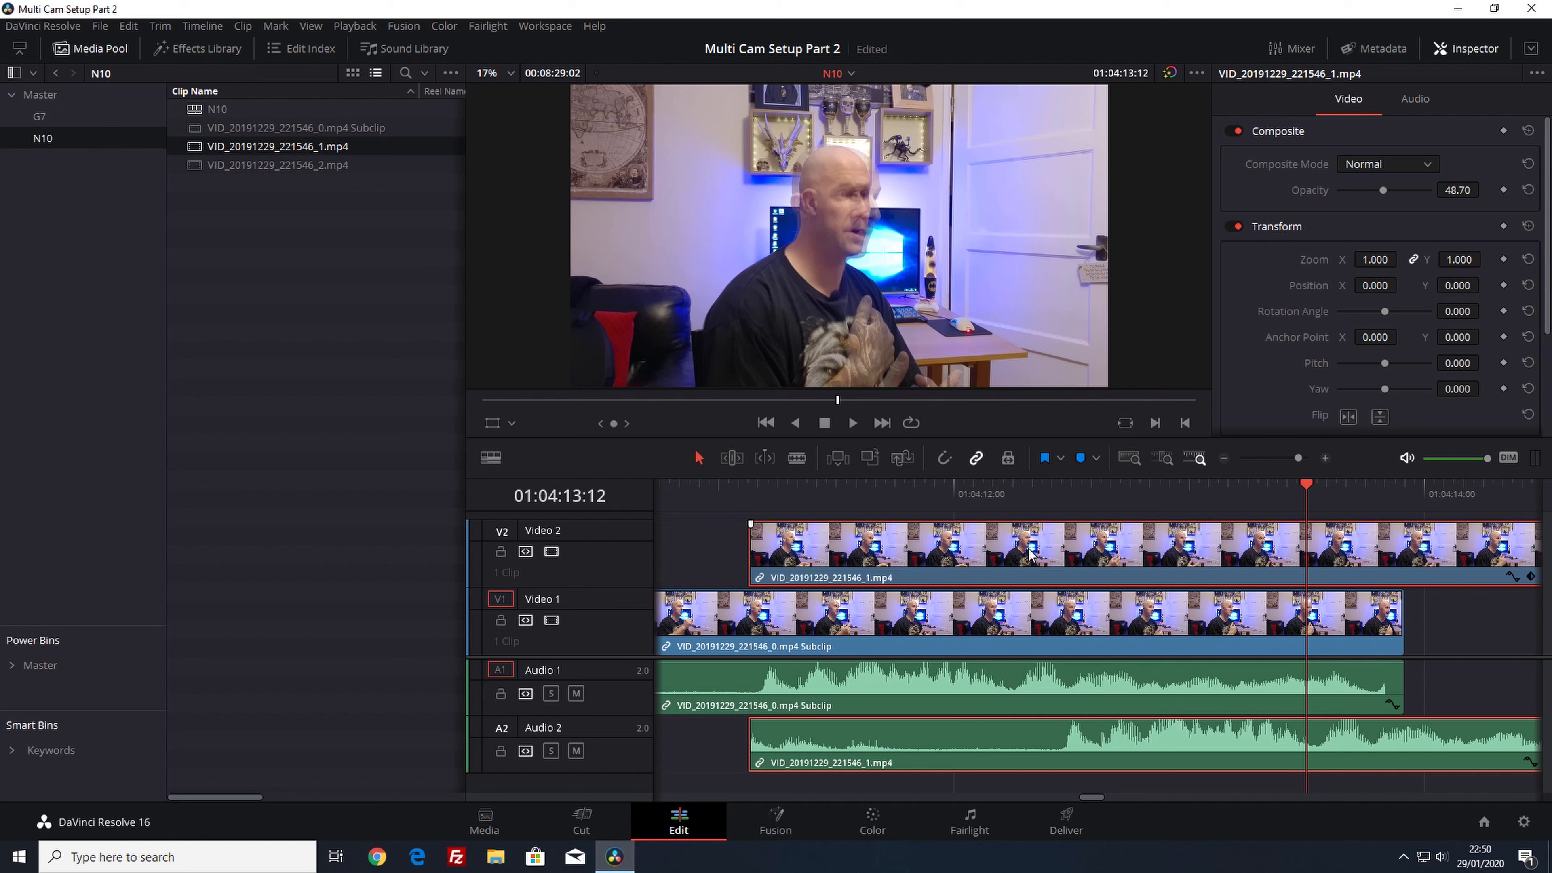
pyautogui.moveTo(1067, 557); pyautogui.dragTo(920, 574)
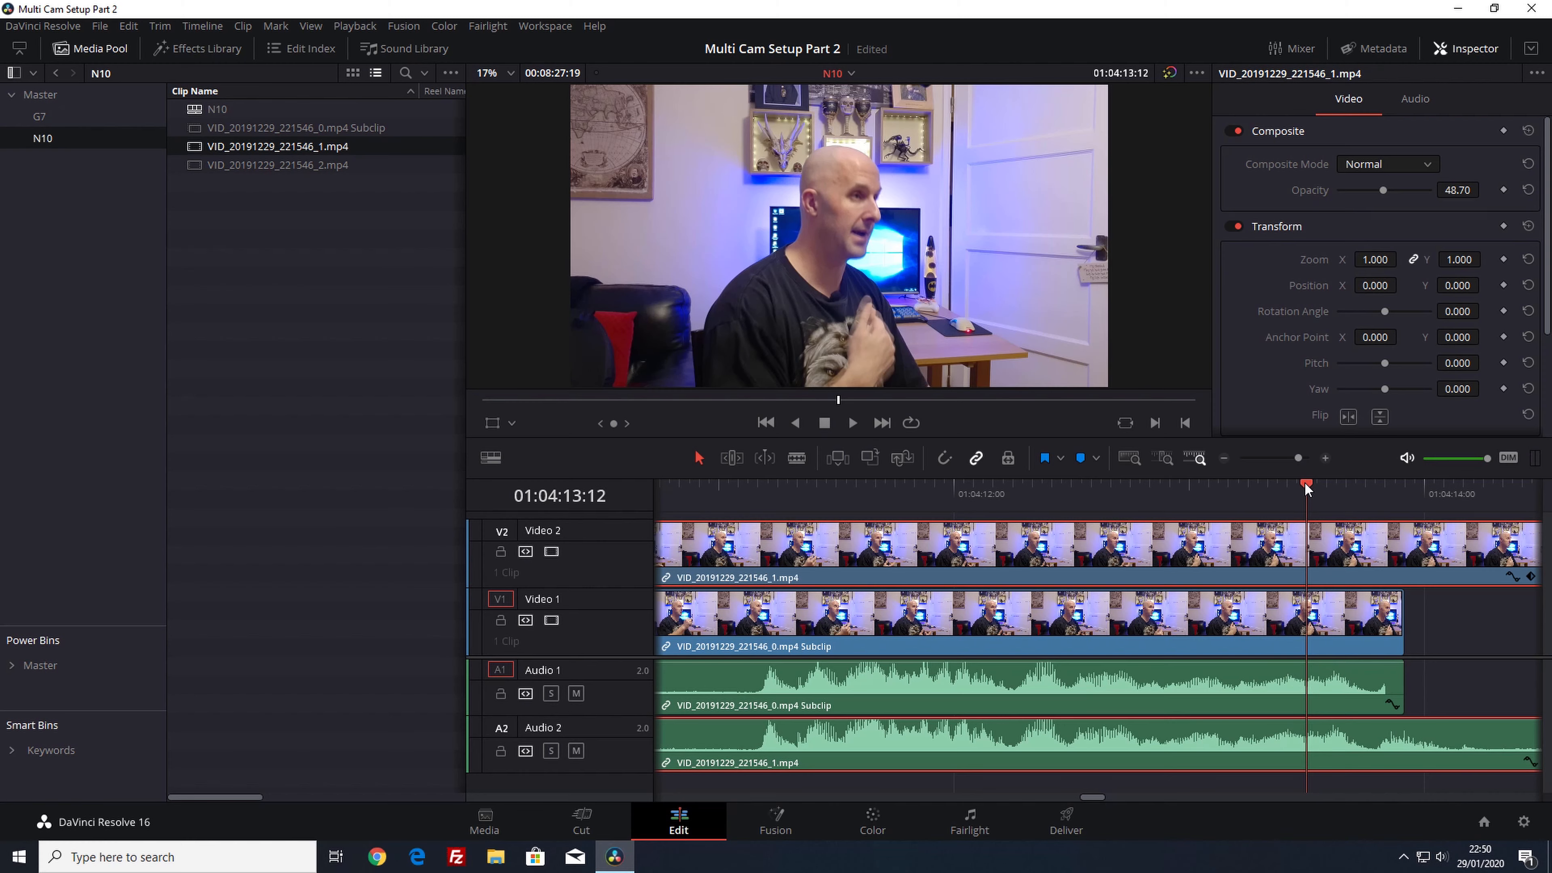
pyautogui.moveTo(1306, 486); pyautogui.dragTo(1277, 487)
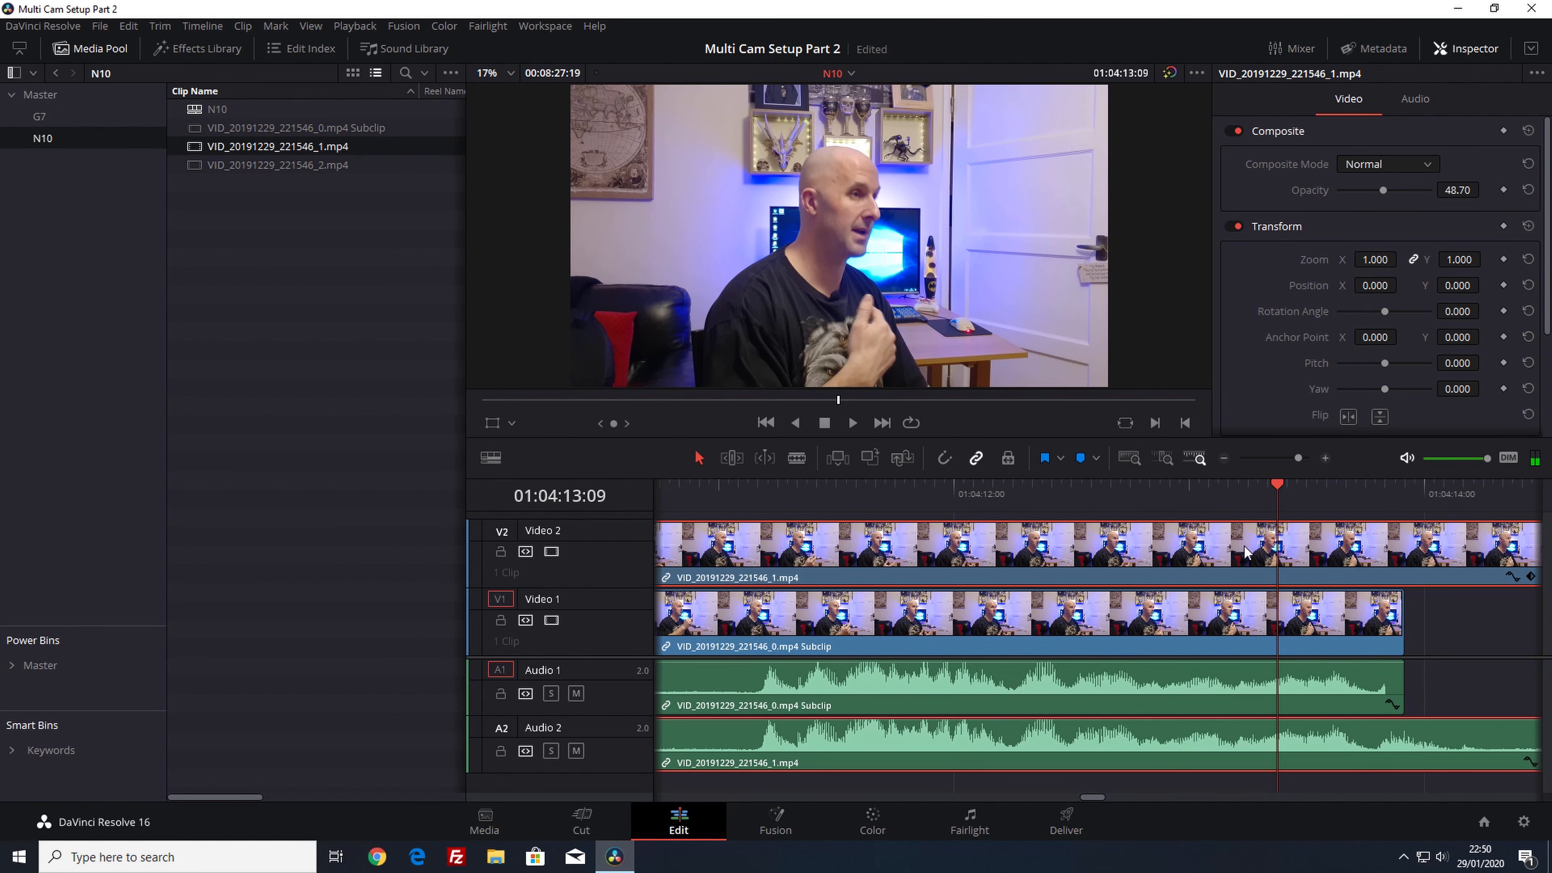
# Reset the clip volume of both overlapping N10 clips to 0.00
pyautogui.click(1182, 687)
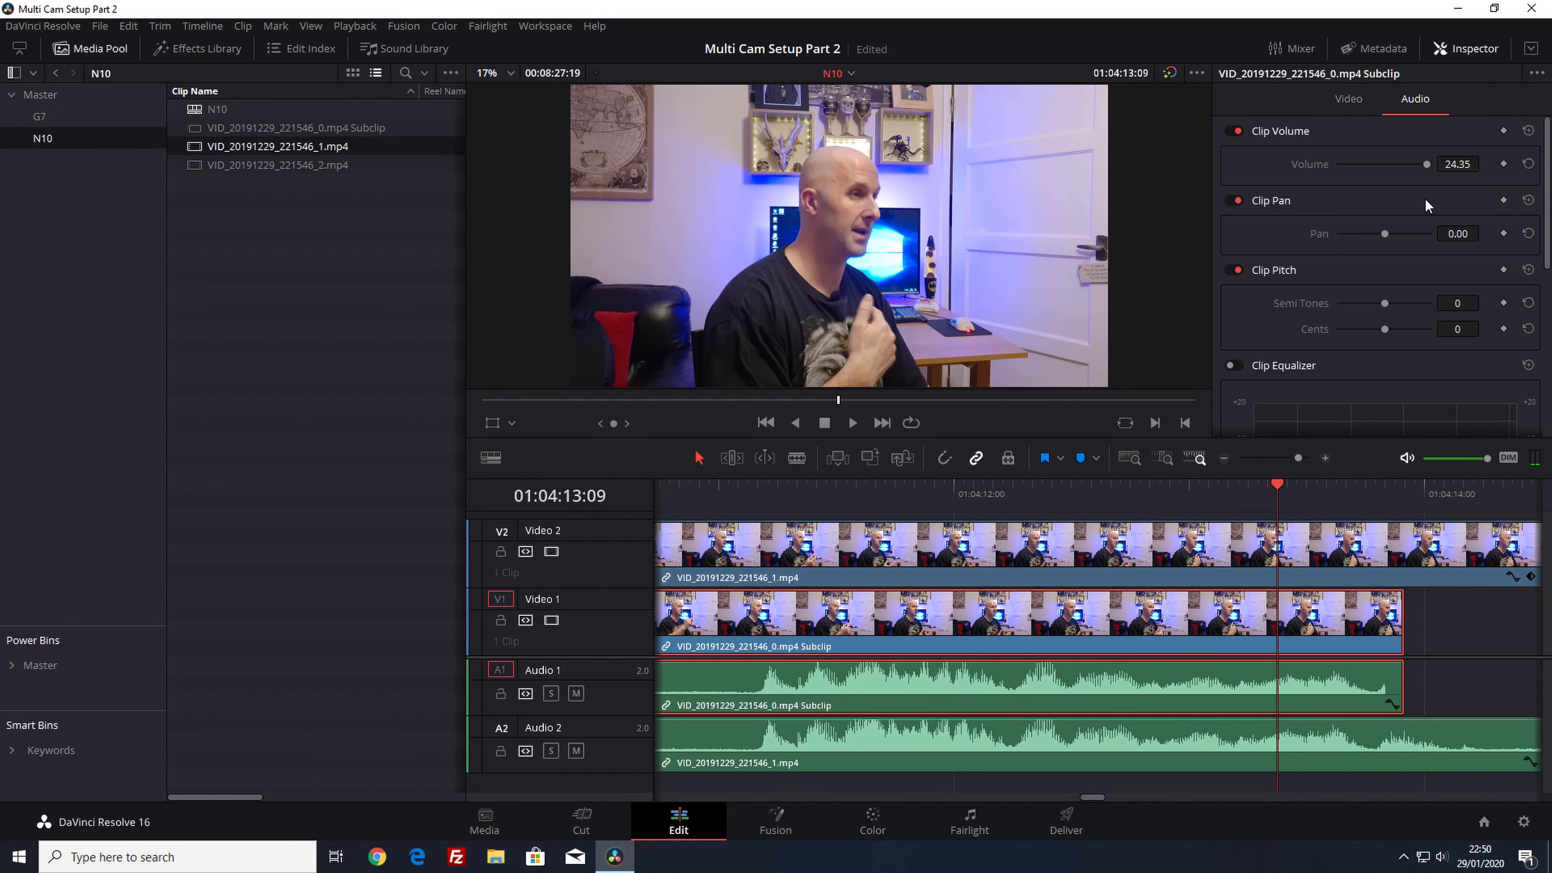
pyautogui.moveTo(1457, 163); pyautogui.dragTo(1464, 163)
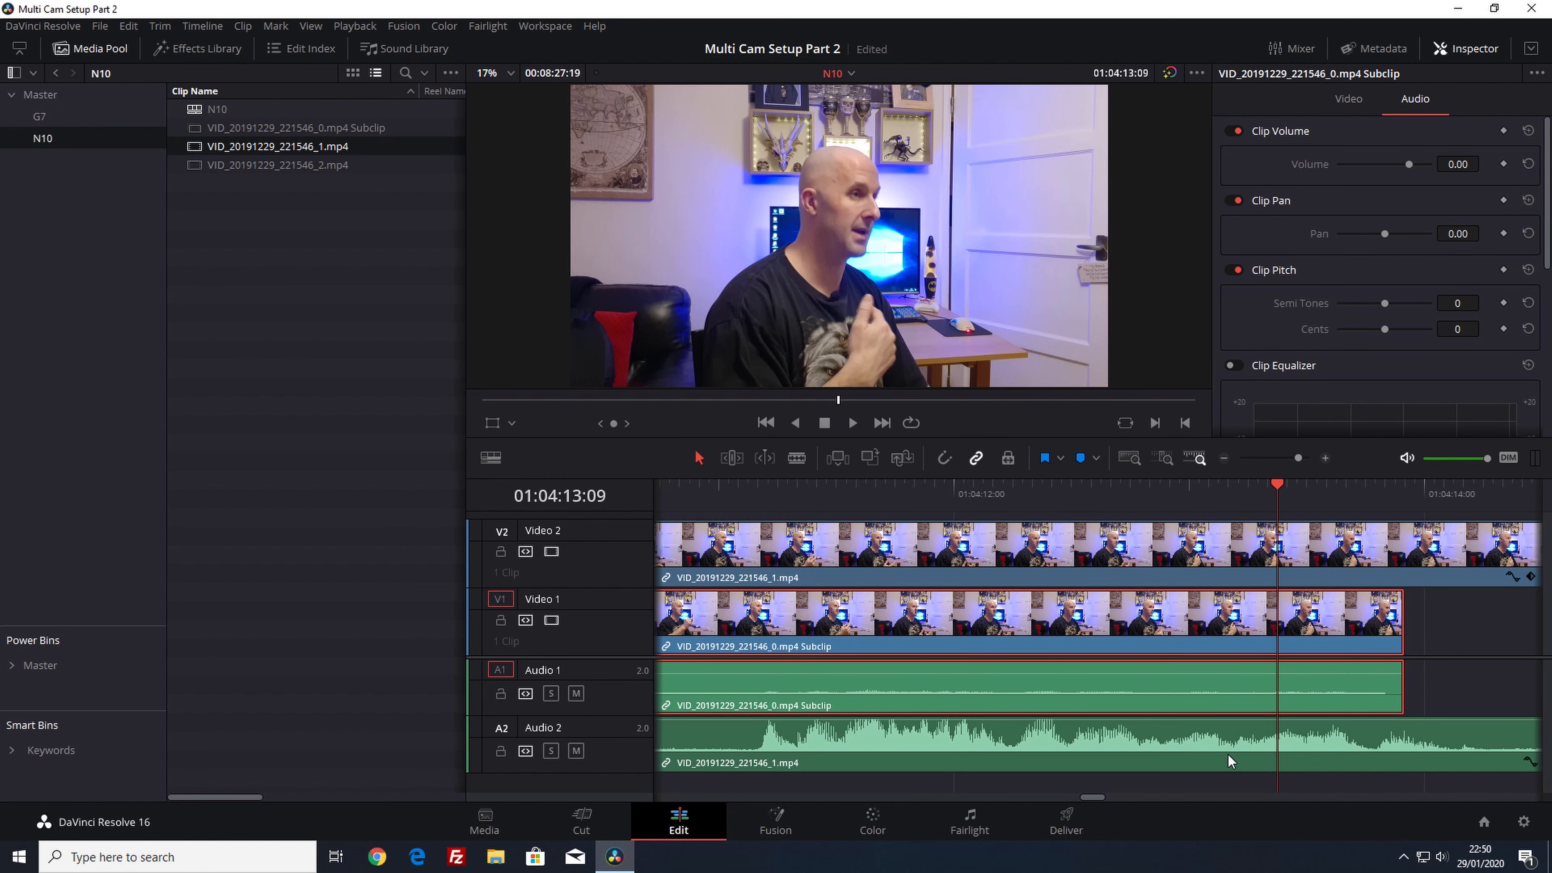
pyautogui.click(1231, 743)
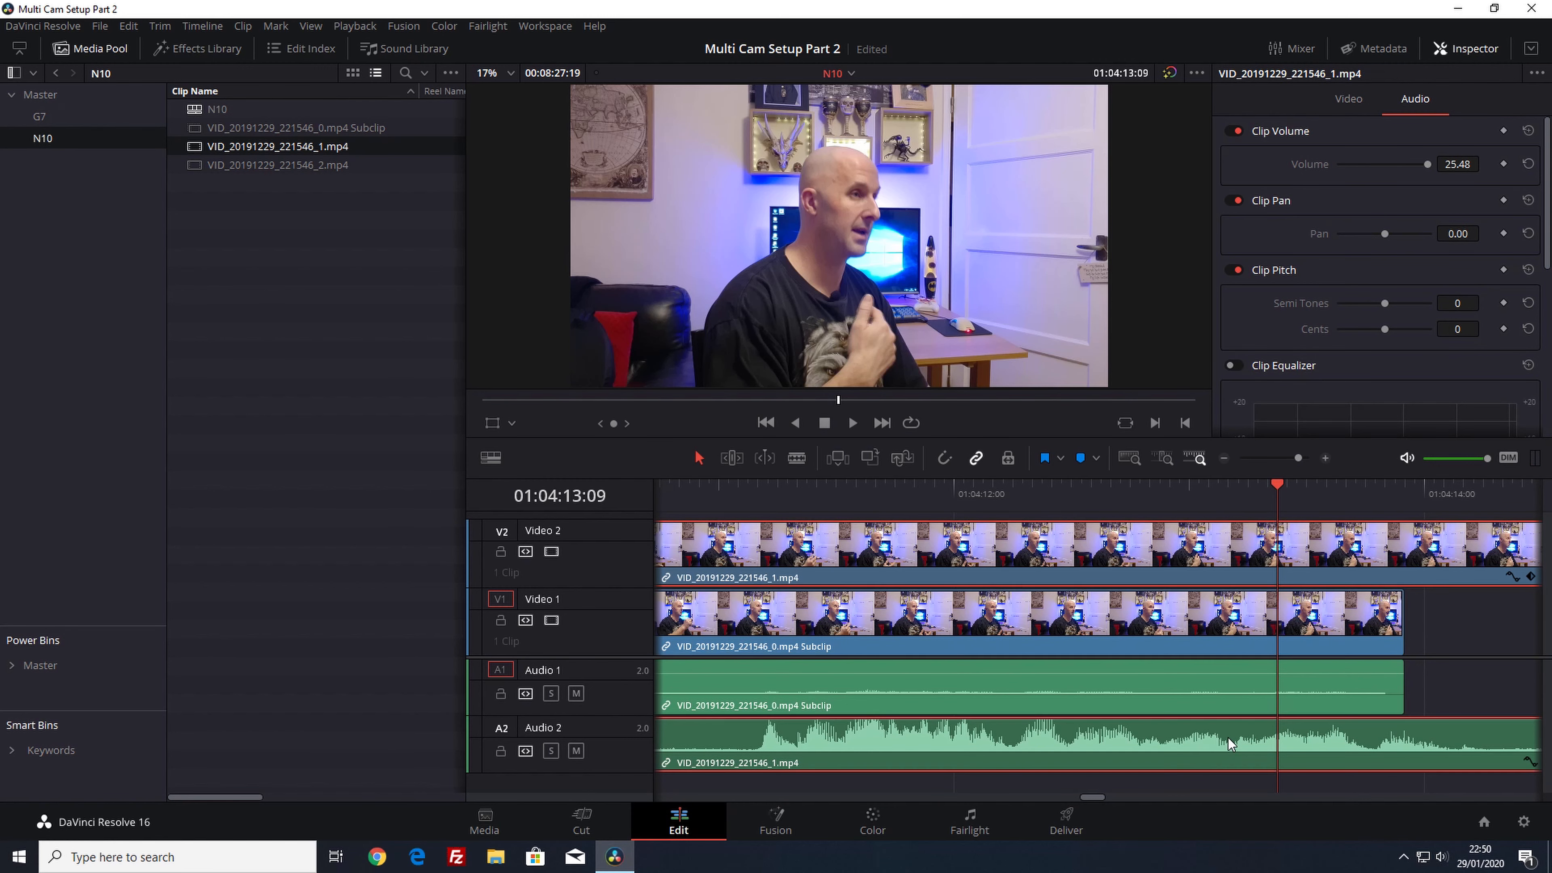
pyautogui.click(1529, 164)
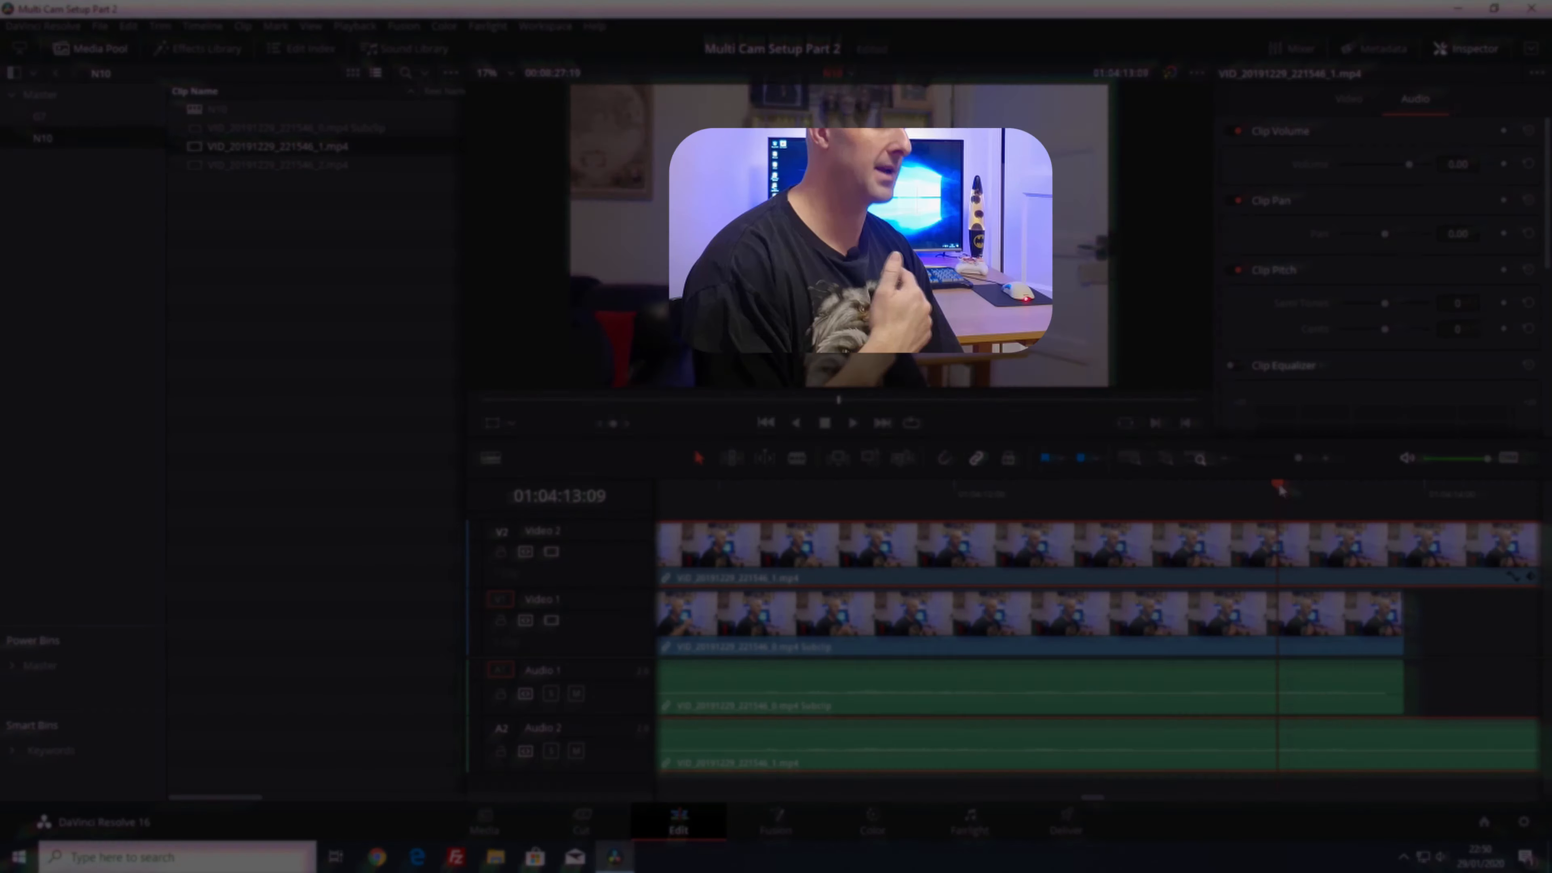
# Scrub the overlap back to 01:04:11:11 and nudge VID_20191229_221546_1.mp4 two frames later so both pictures coincide
pyautogui.moveTo(1279, 489); pyautogui.dragTo(827, 528)
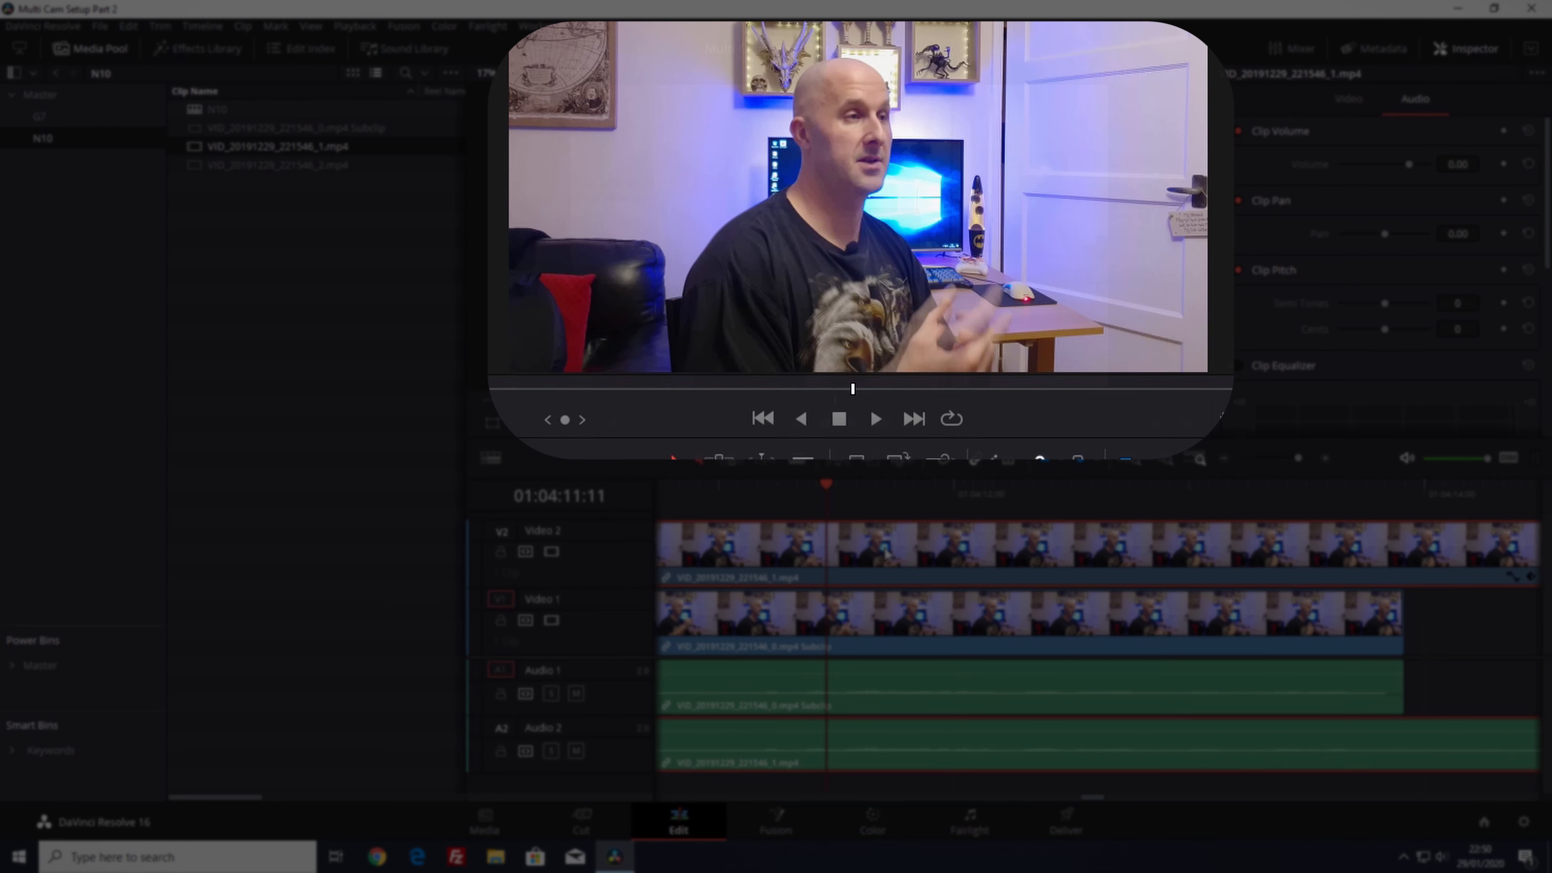
pyautogui.moveTo(887, 553); pyautogui.dragTo(908, 554)
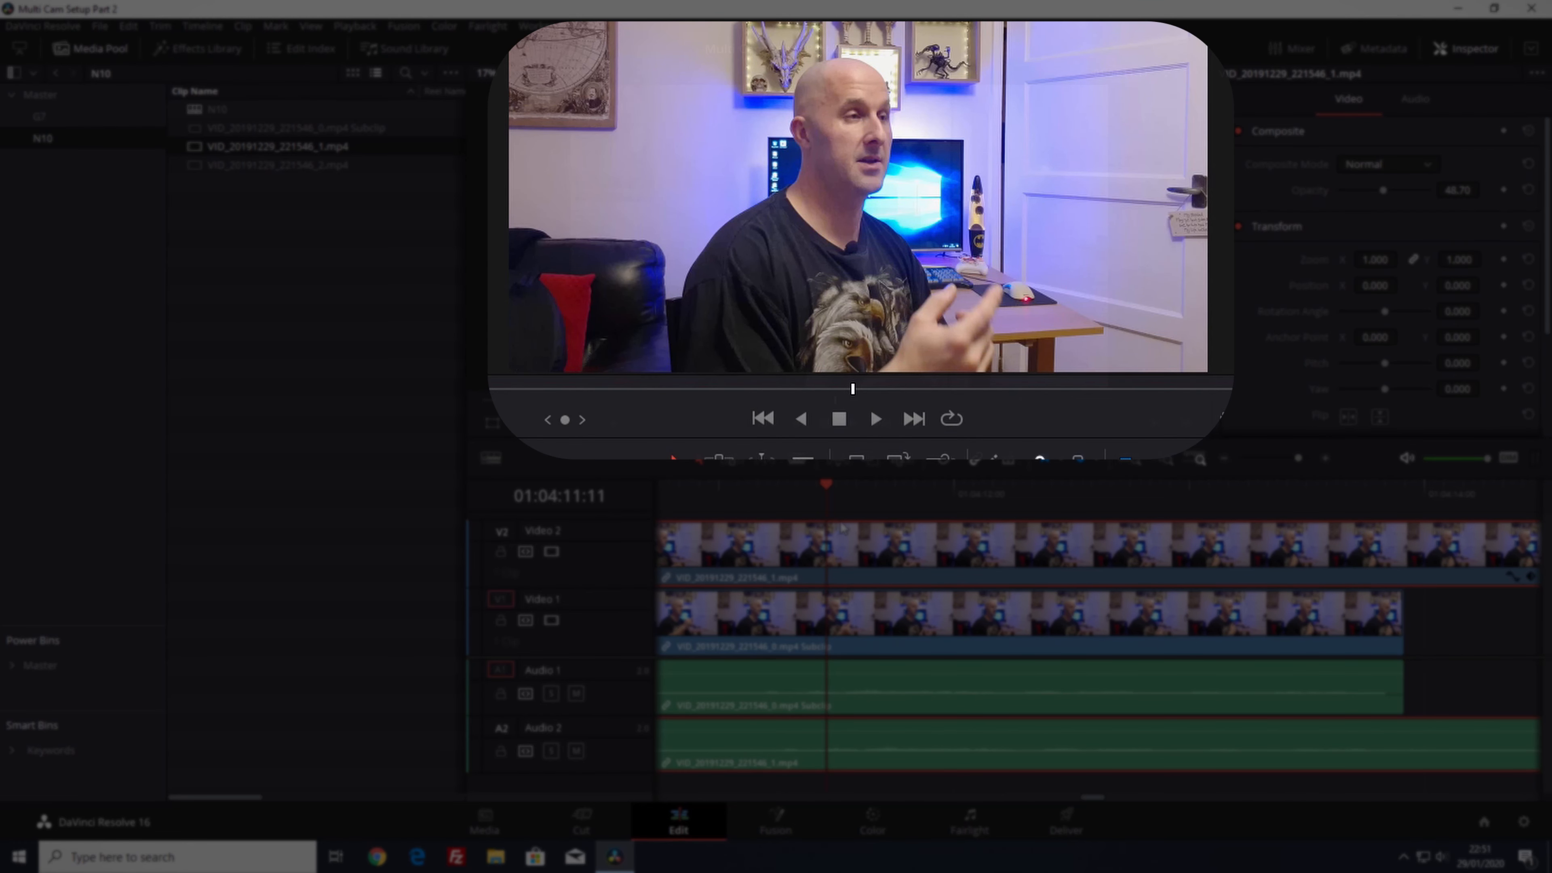
pyautogui.moveTo(826, 487)
pyautogui.mouseDown()
pyautogui.moveTo(1135, 501)
pyautogui.moveTo(827, 501)
pyautogui.mouseUp()
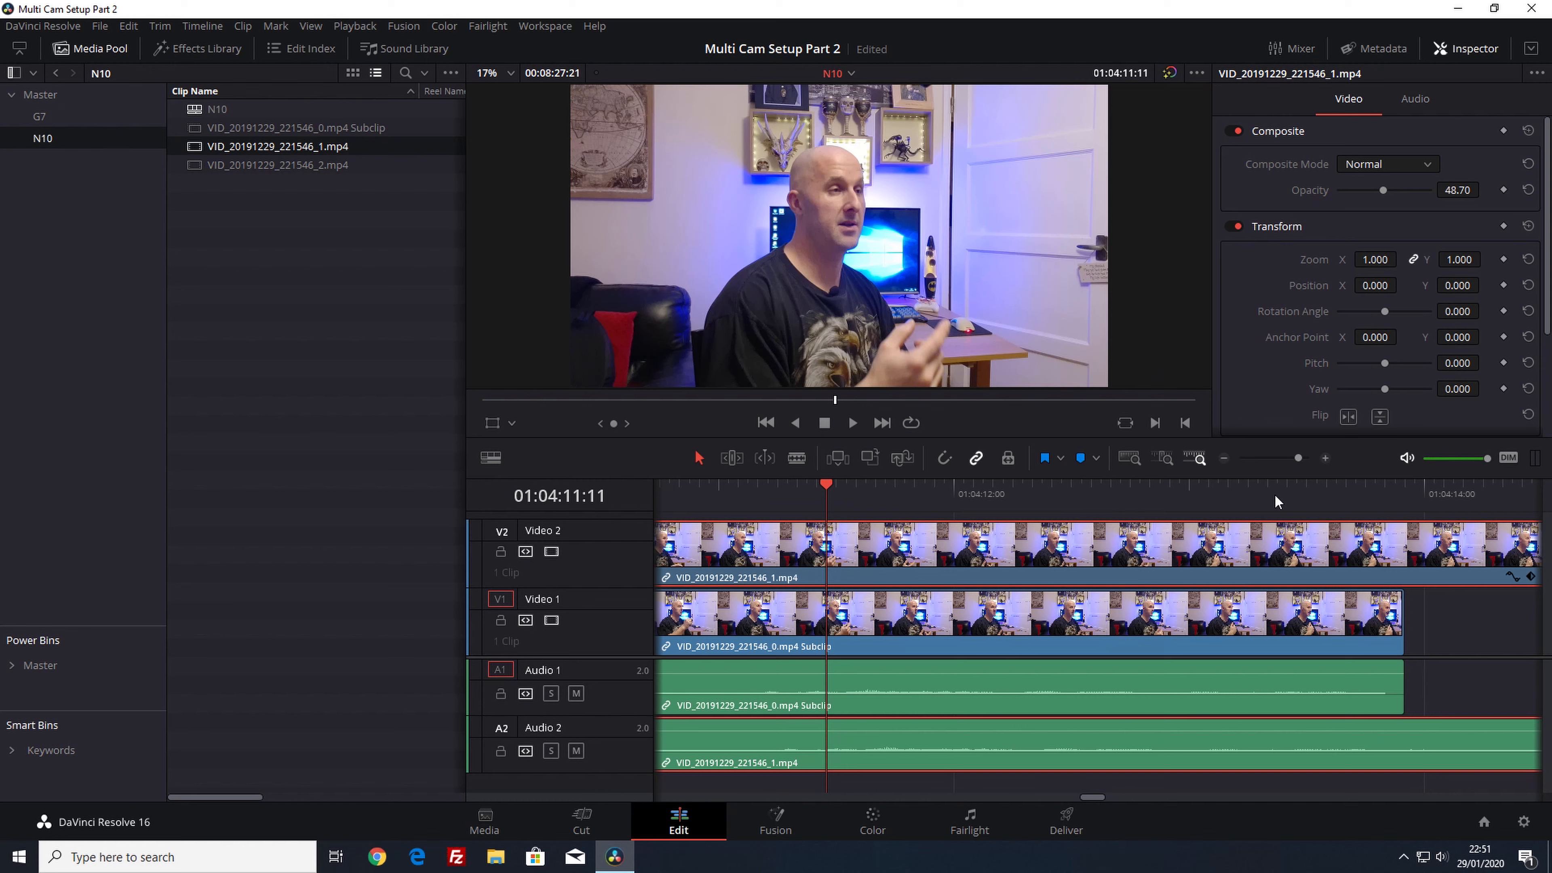
# Reset the opacity of VID_20191229_221546_1.mp4 to 100, with the playhead past the overlap at 01:04:16:04
pyautogui.click(1225, 458)
pyautogui.click(1226, 458)
pyautogui.click(1226, 457)
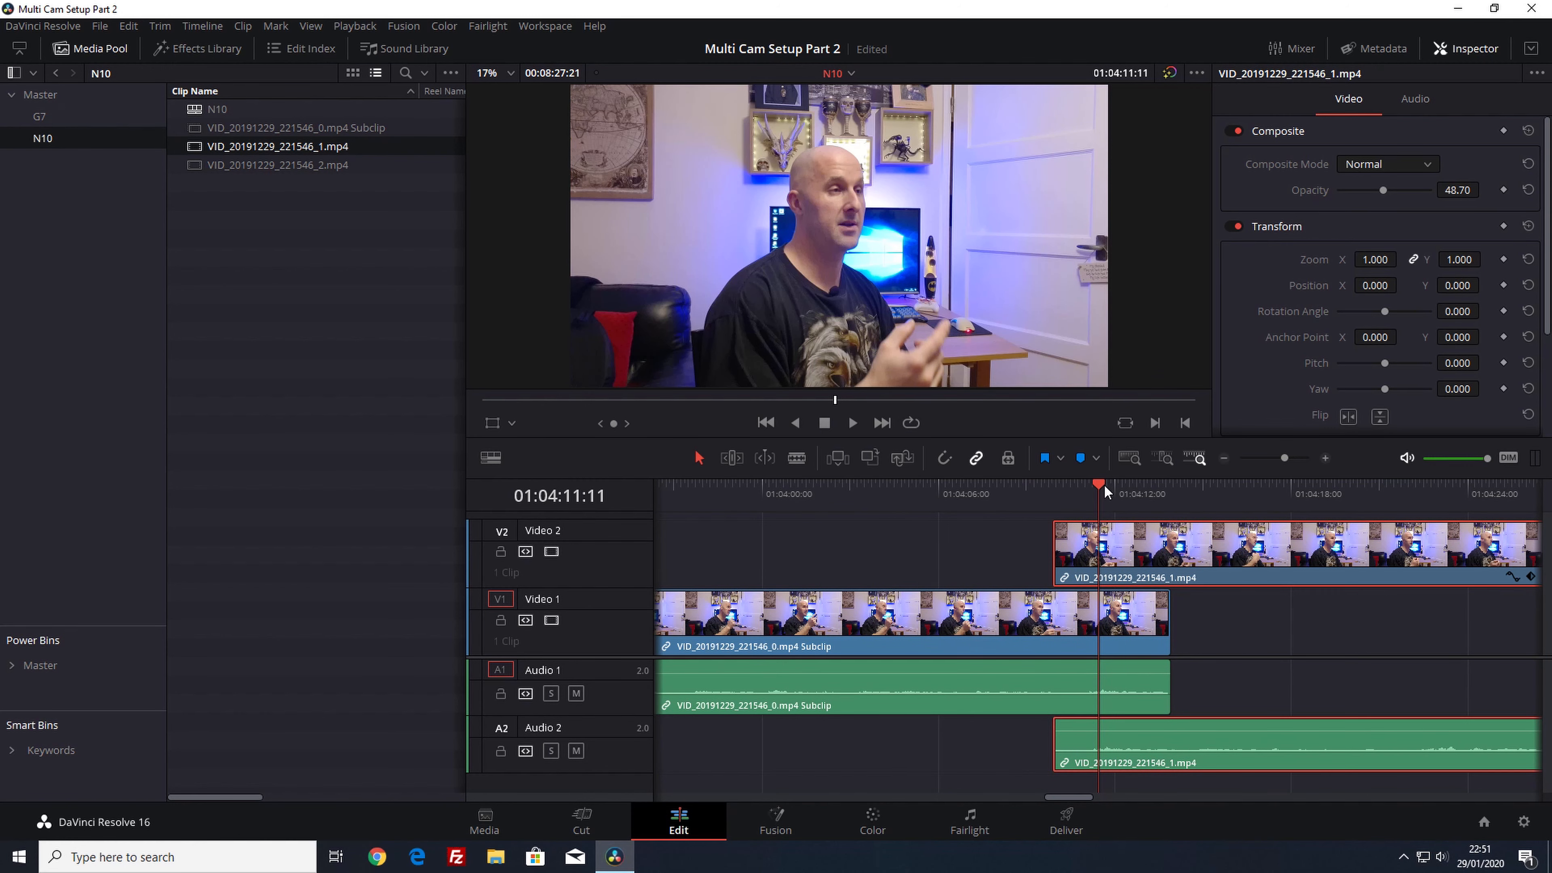
pyautogui.moveTo(1103, 488); pyautogui.dragTo(1239, 512)
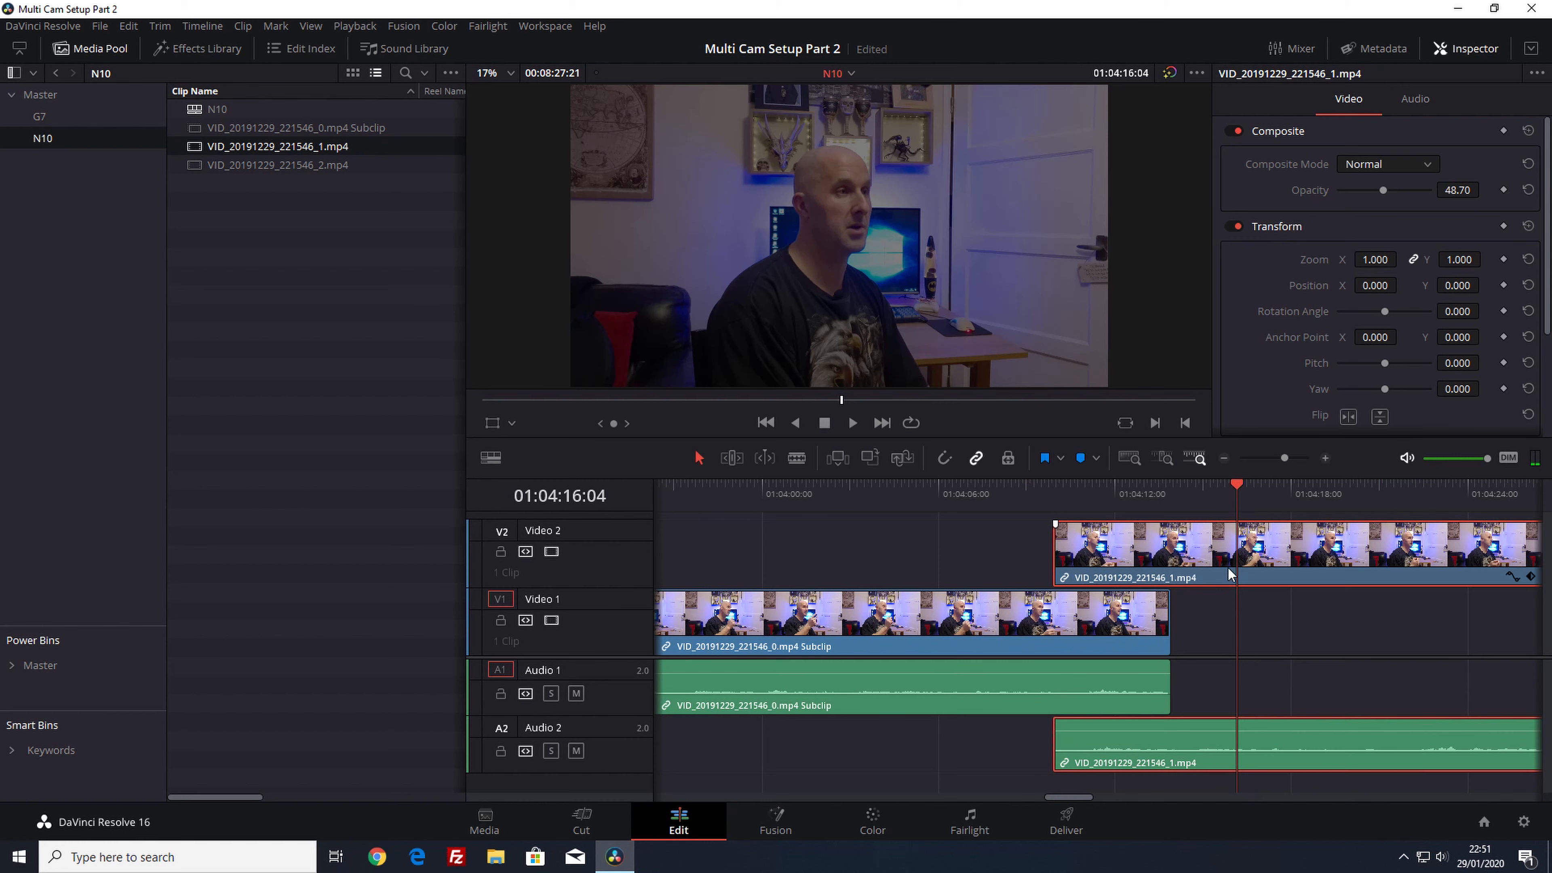
pyautogui.click(1529, 190)
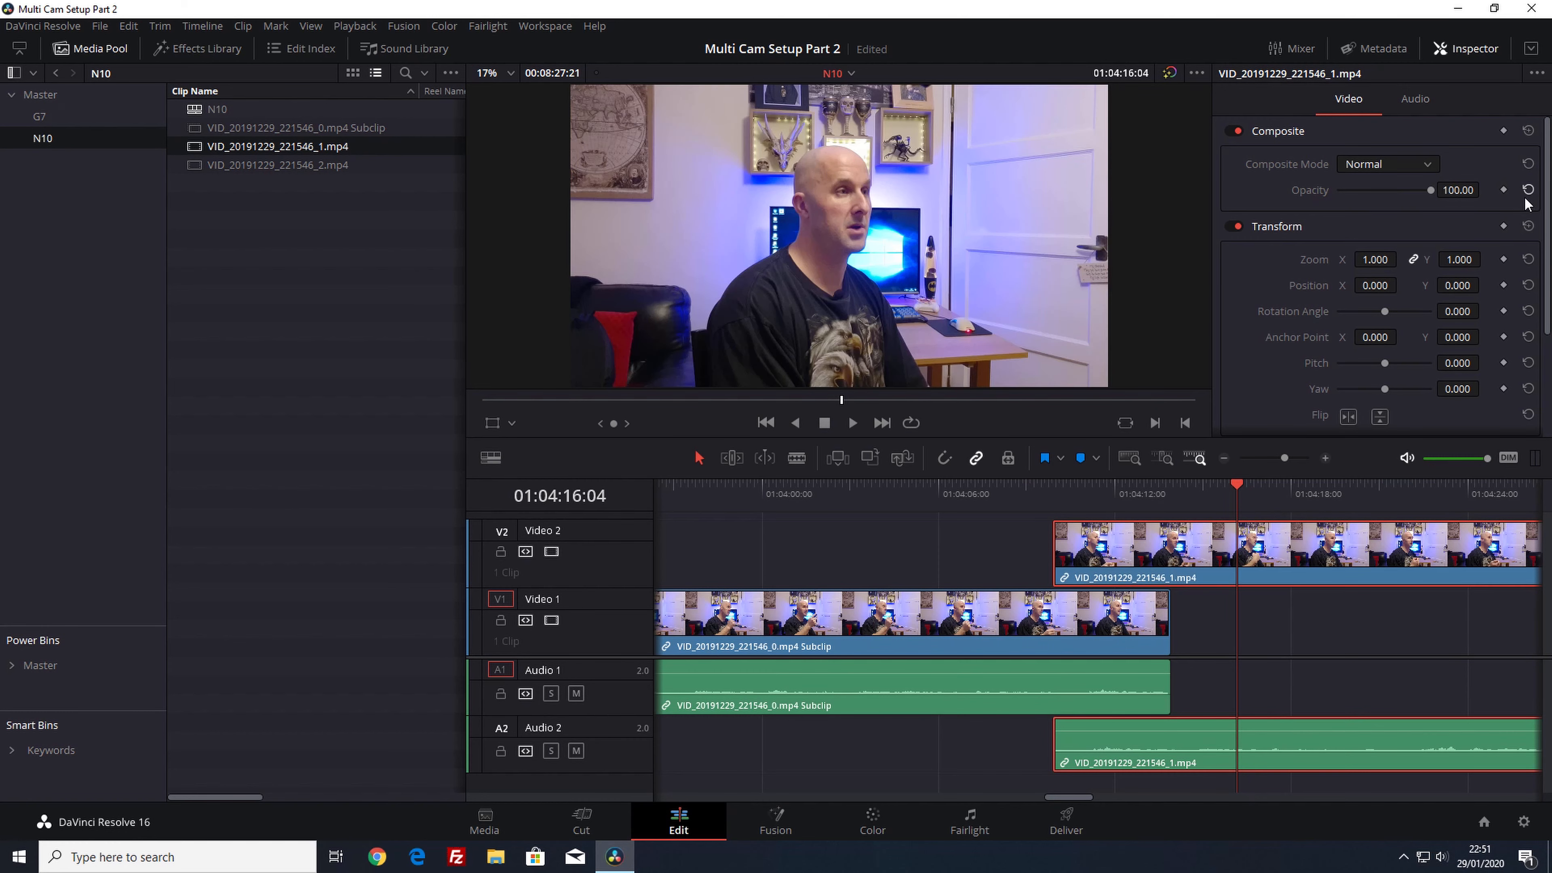
# Cut both overlapping clips on Video 1 and Video 2 at 01:04:12:05, and return to the selection tool
pyautogui.moveTo(1239, 483); pyautogui.dragTo(1157, 483)
pyautogui.moveTo(1082, 418); pyautogui.dragTo(1033, 413)
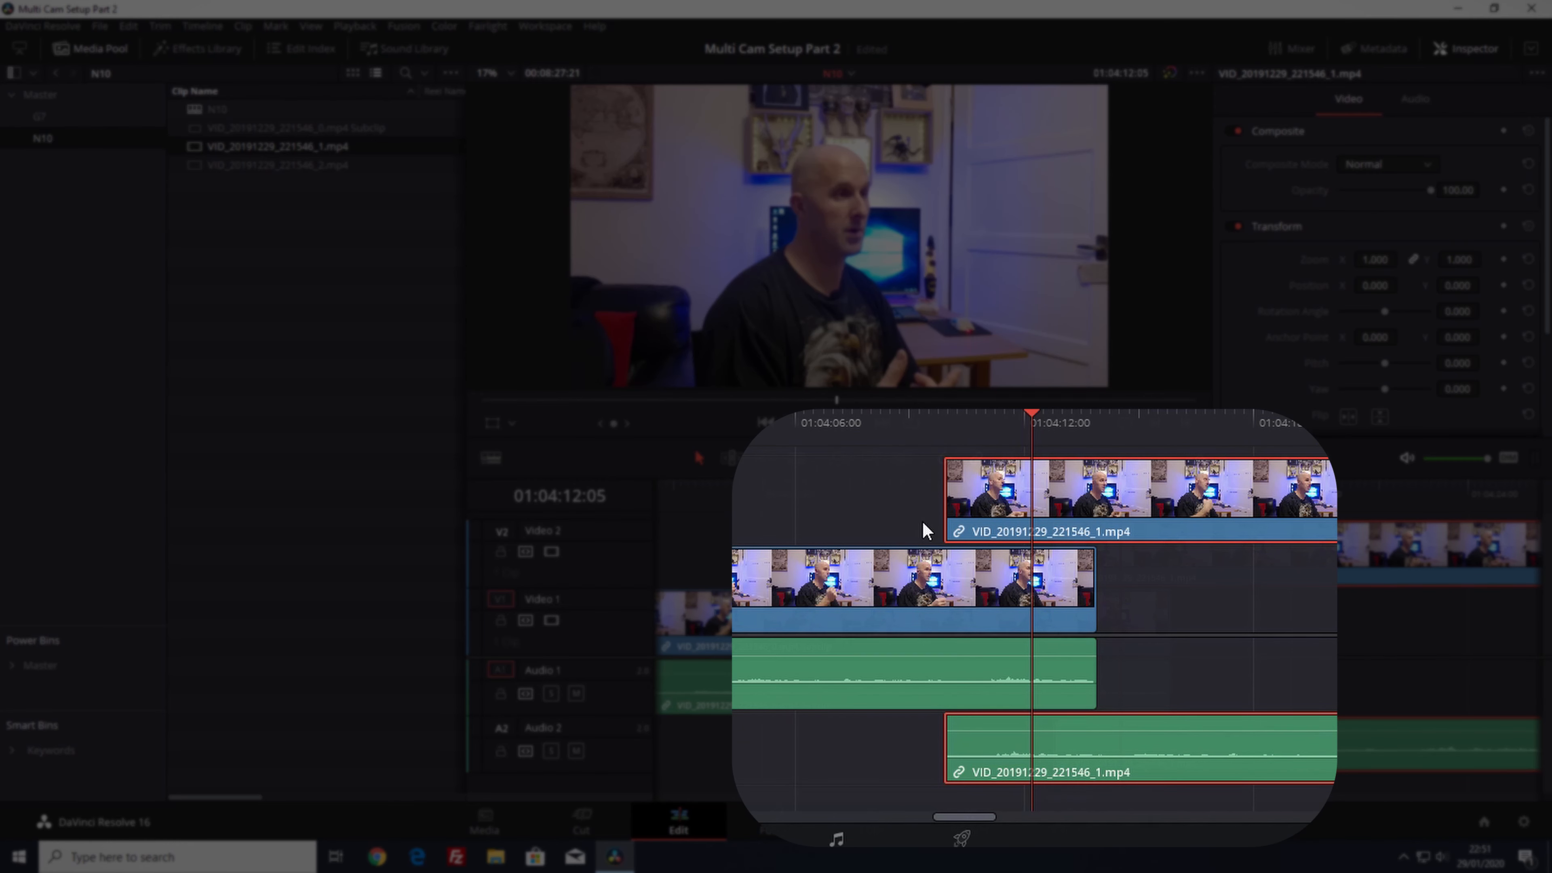
pyautogui.press('b')
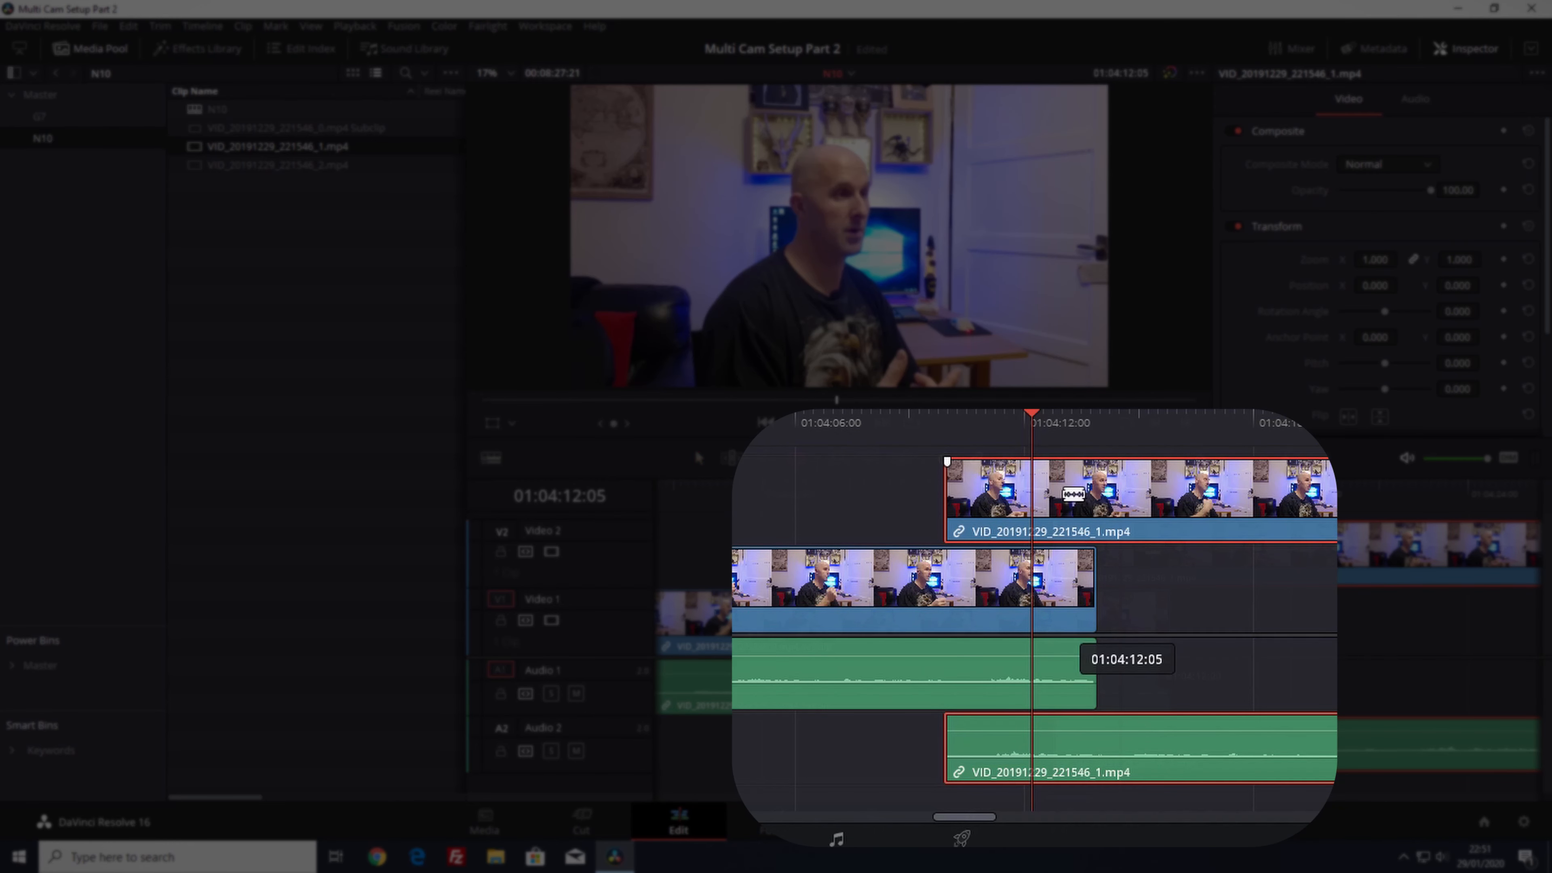
pyautogui.click(1034, 487)
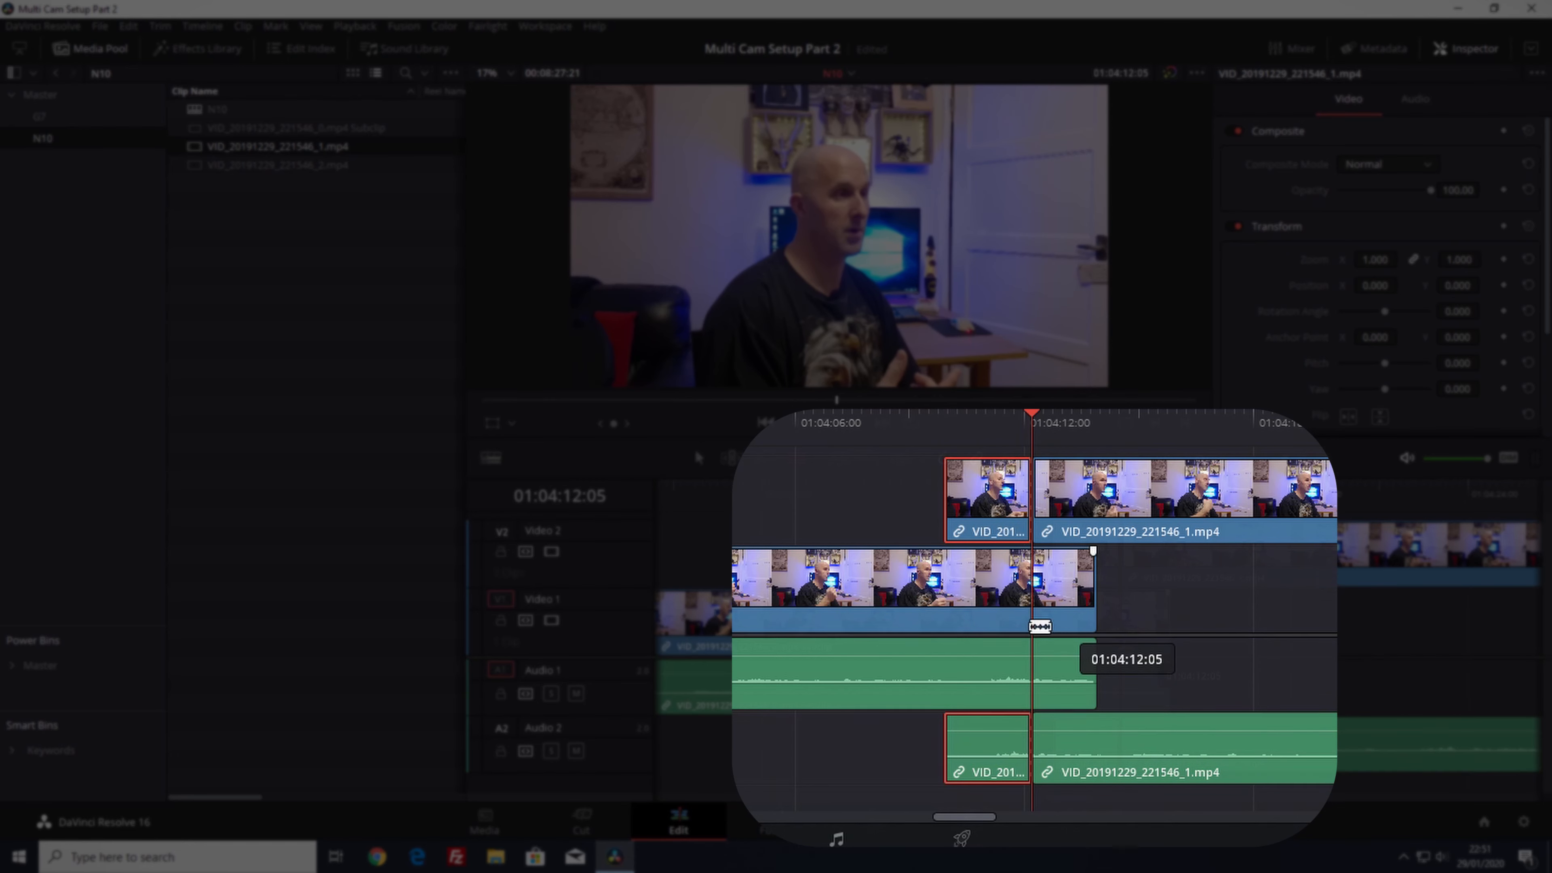
pyautogui.click(1032, 580)
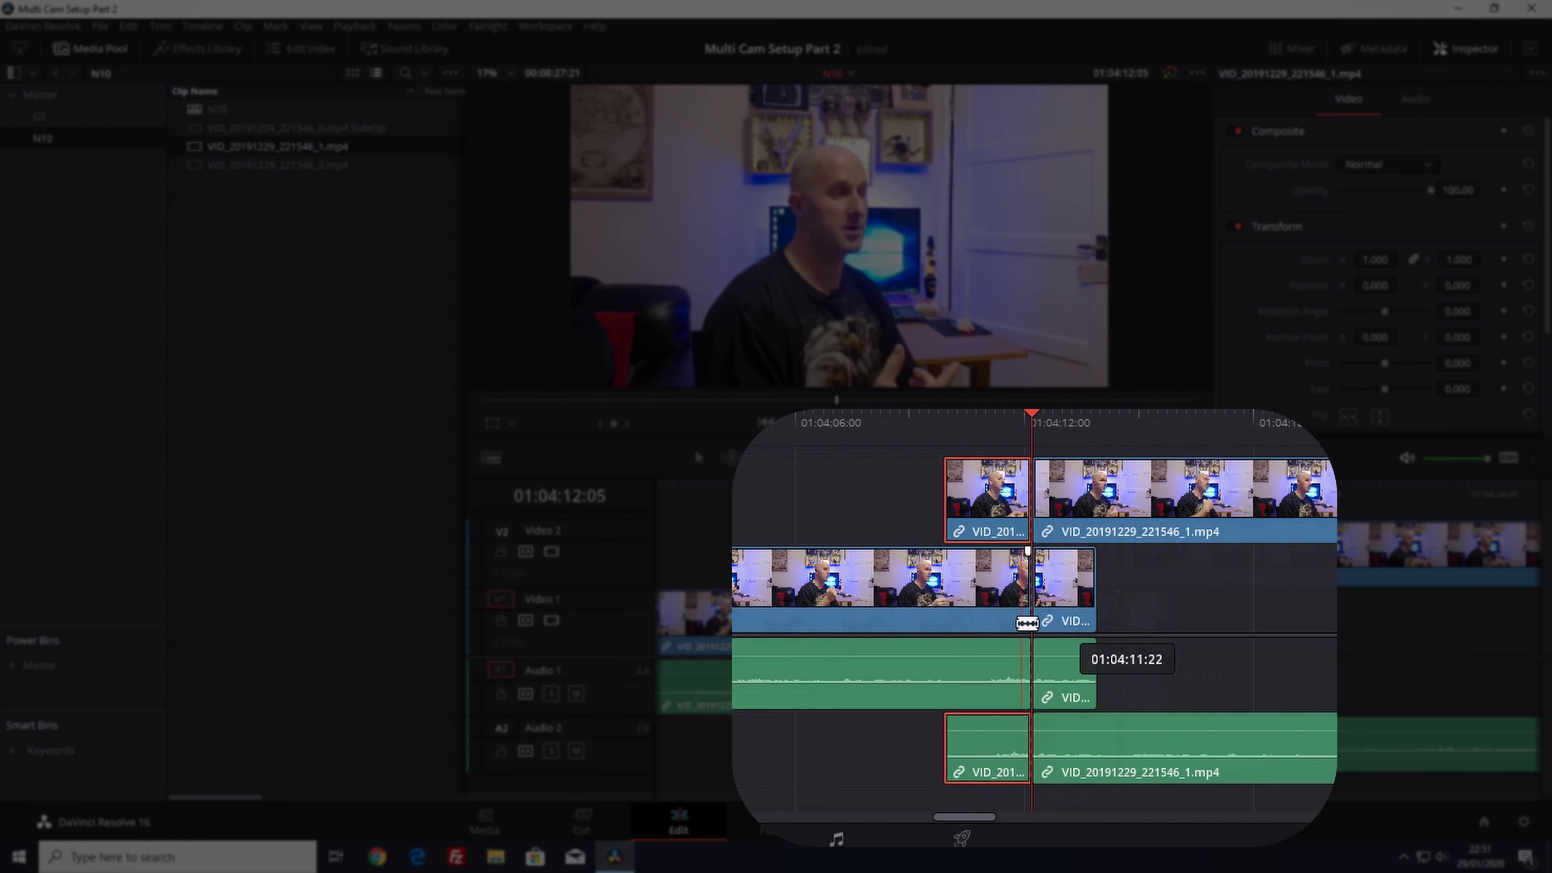
pyautogui.press('a')
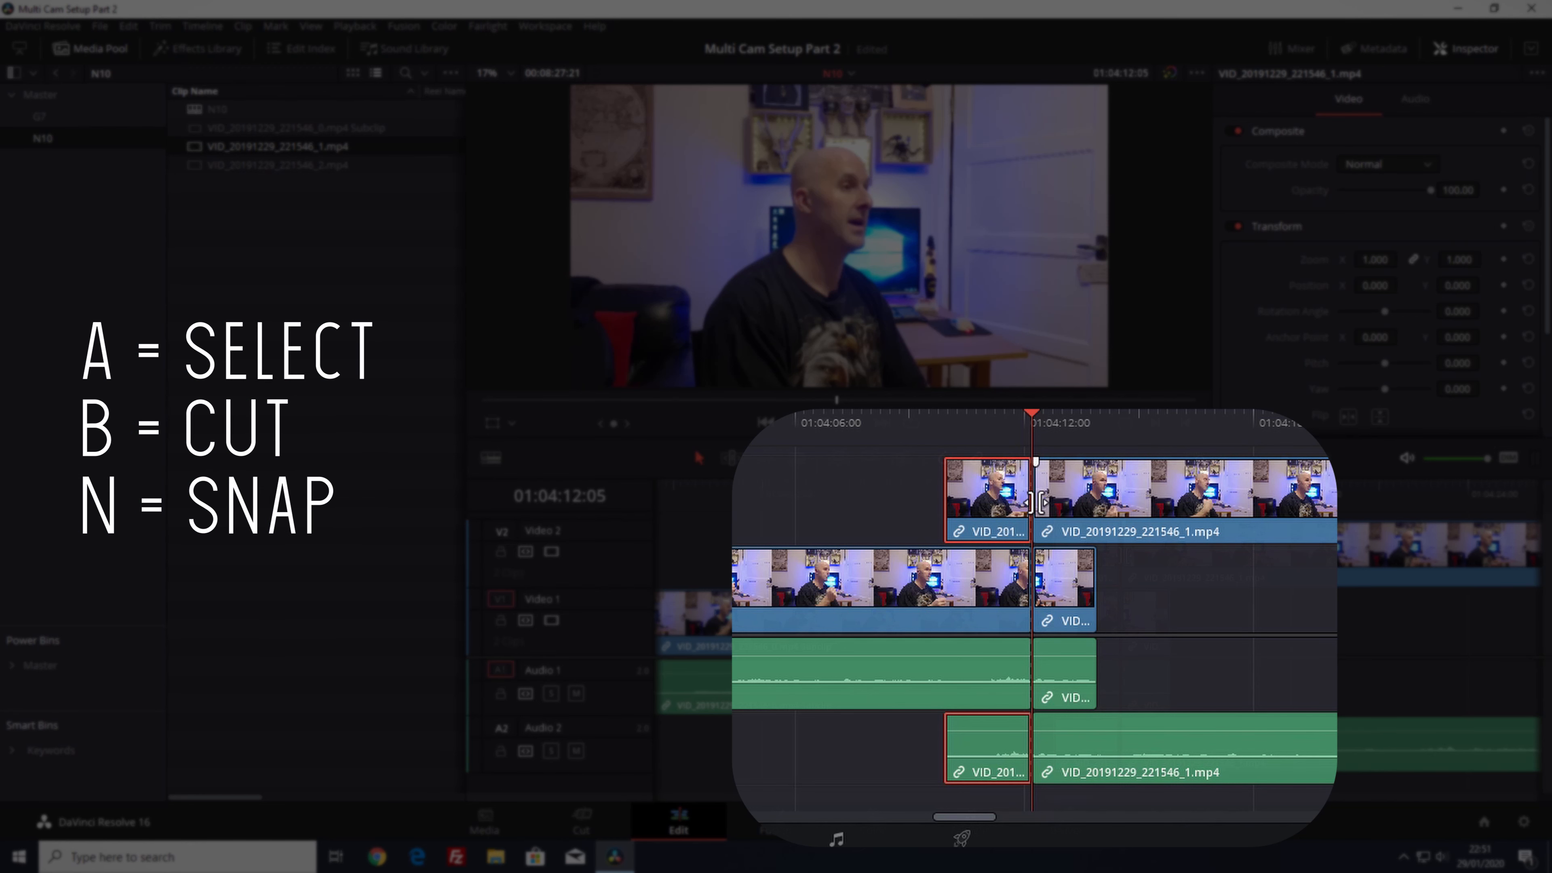
pyautogui.press('b')
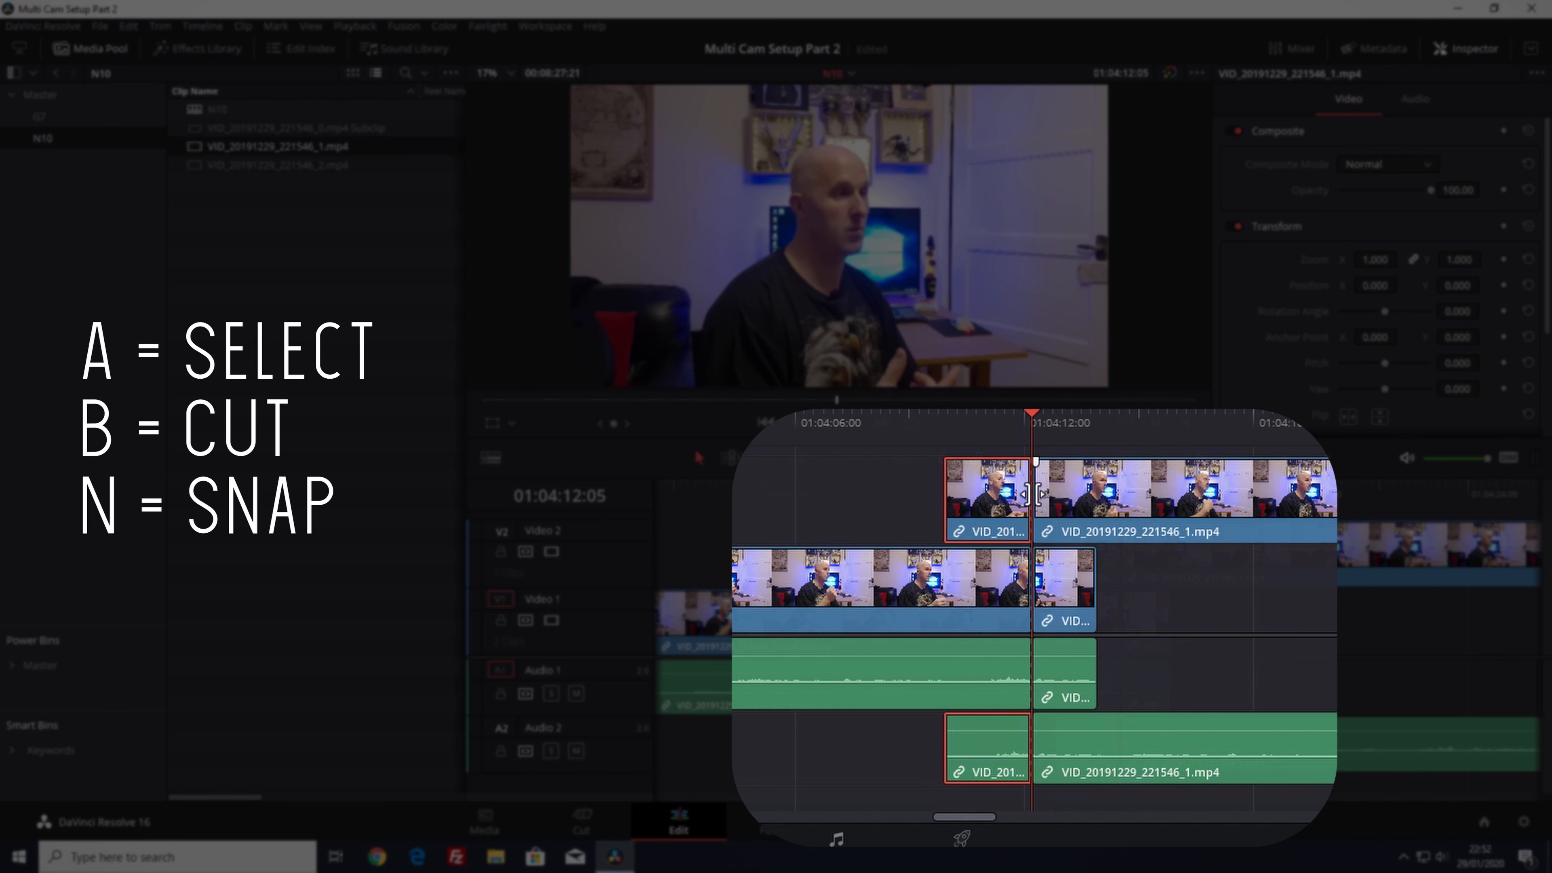
pyautogui.press('a')
pyautogui.press('b')
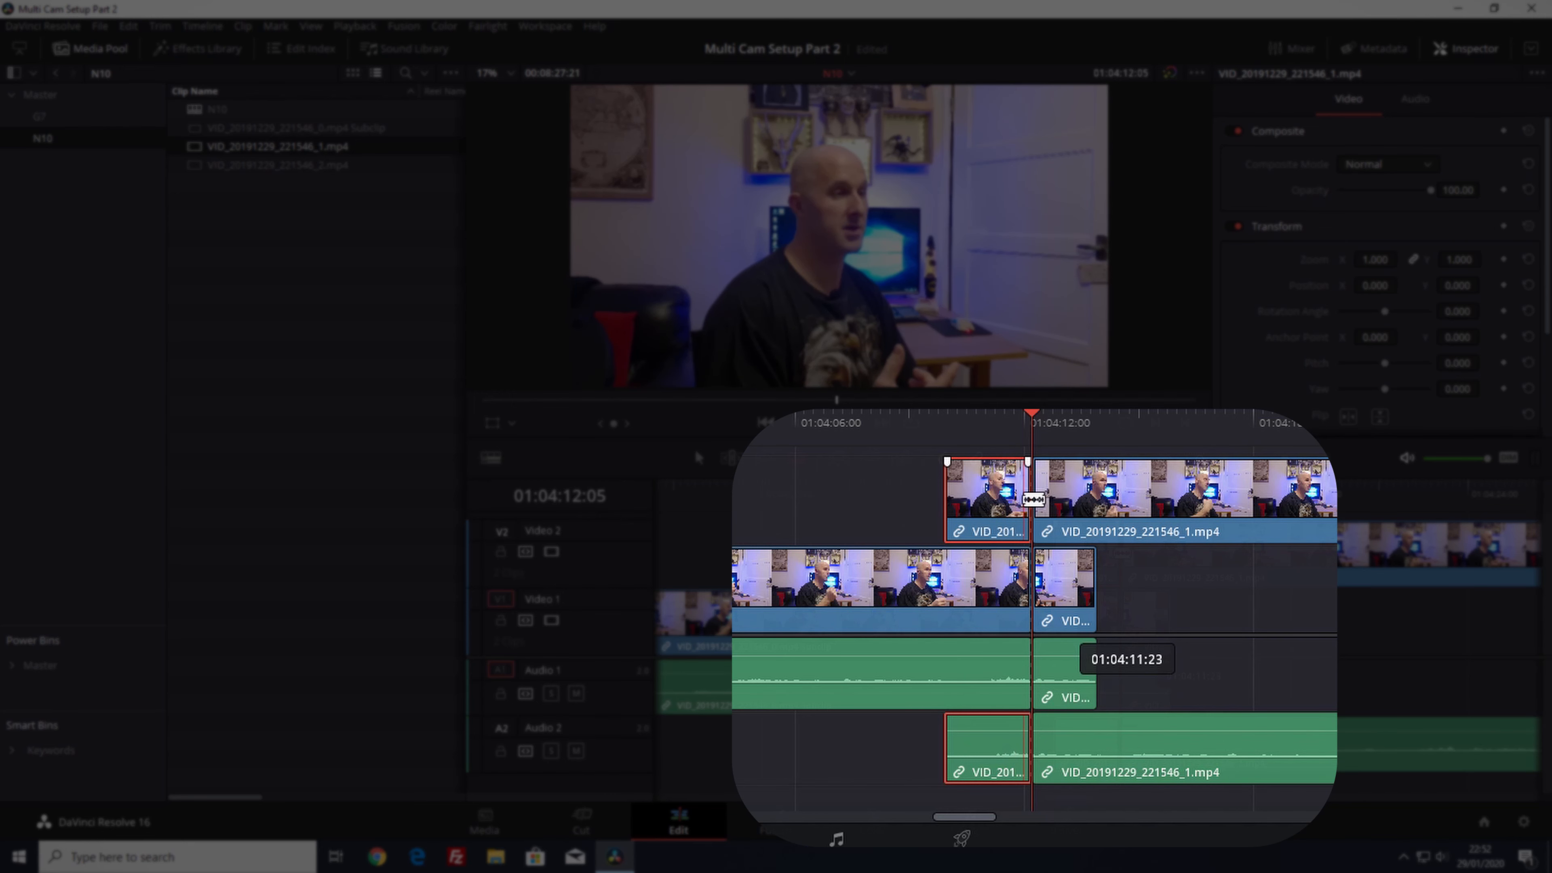
pyautogui.press('a')
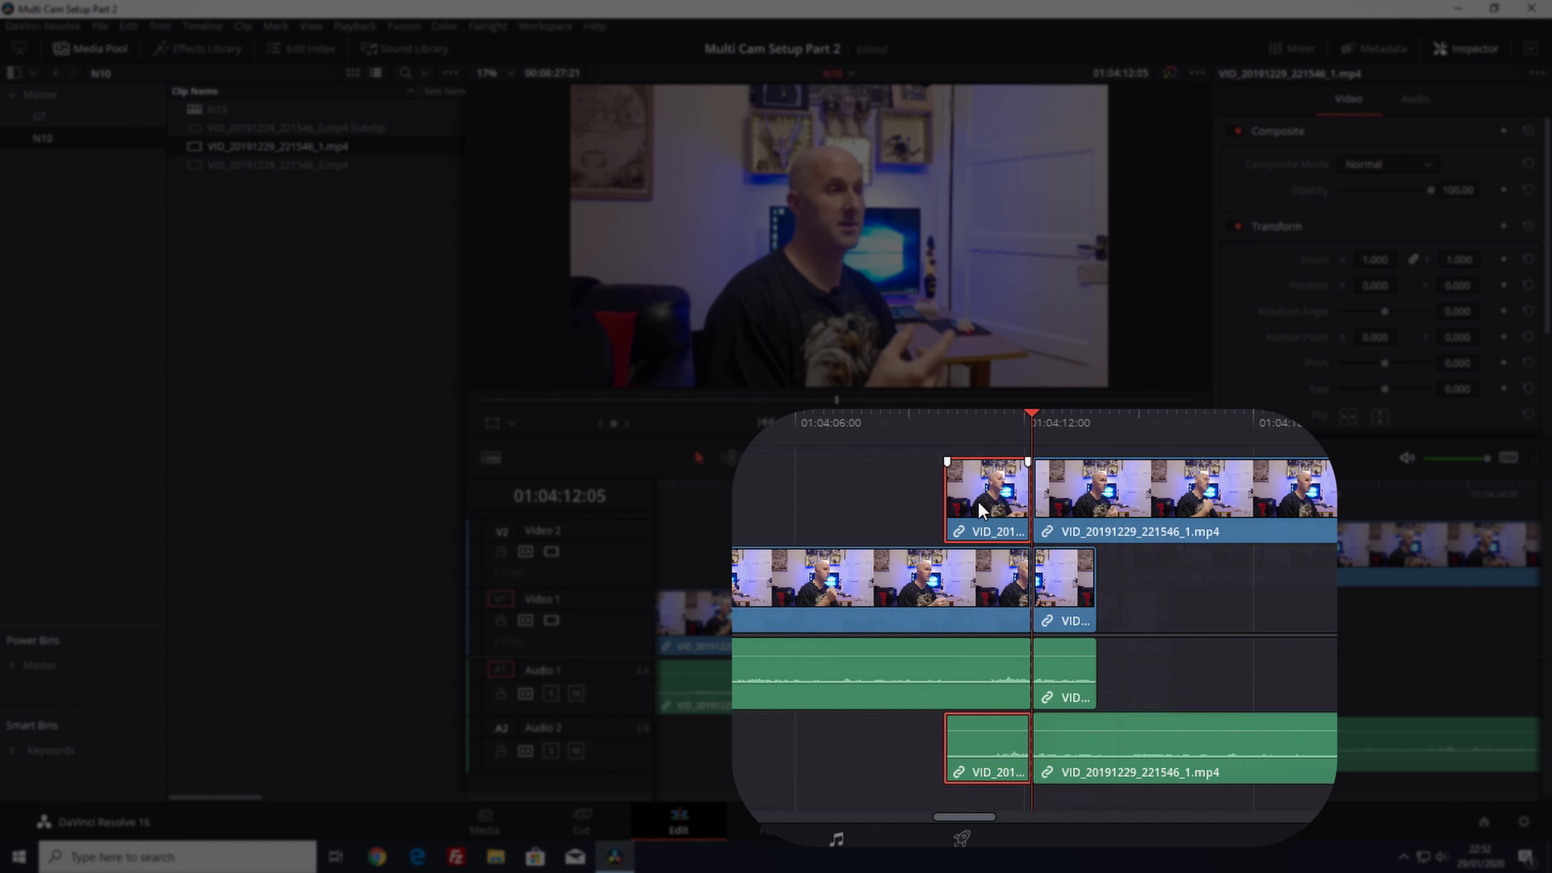
# Delete the two leftover overlap pieces around the cut and move VID_20191229_221546_1.mp4 down to Video 1, directly after the first clip
pyautogui.press('BackSpace')
pyautogui.click(1065, 587)
pyautogui.press('BackSpace')
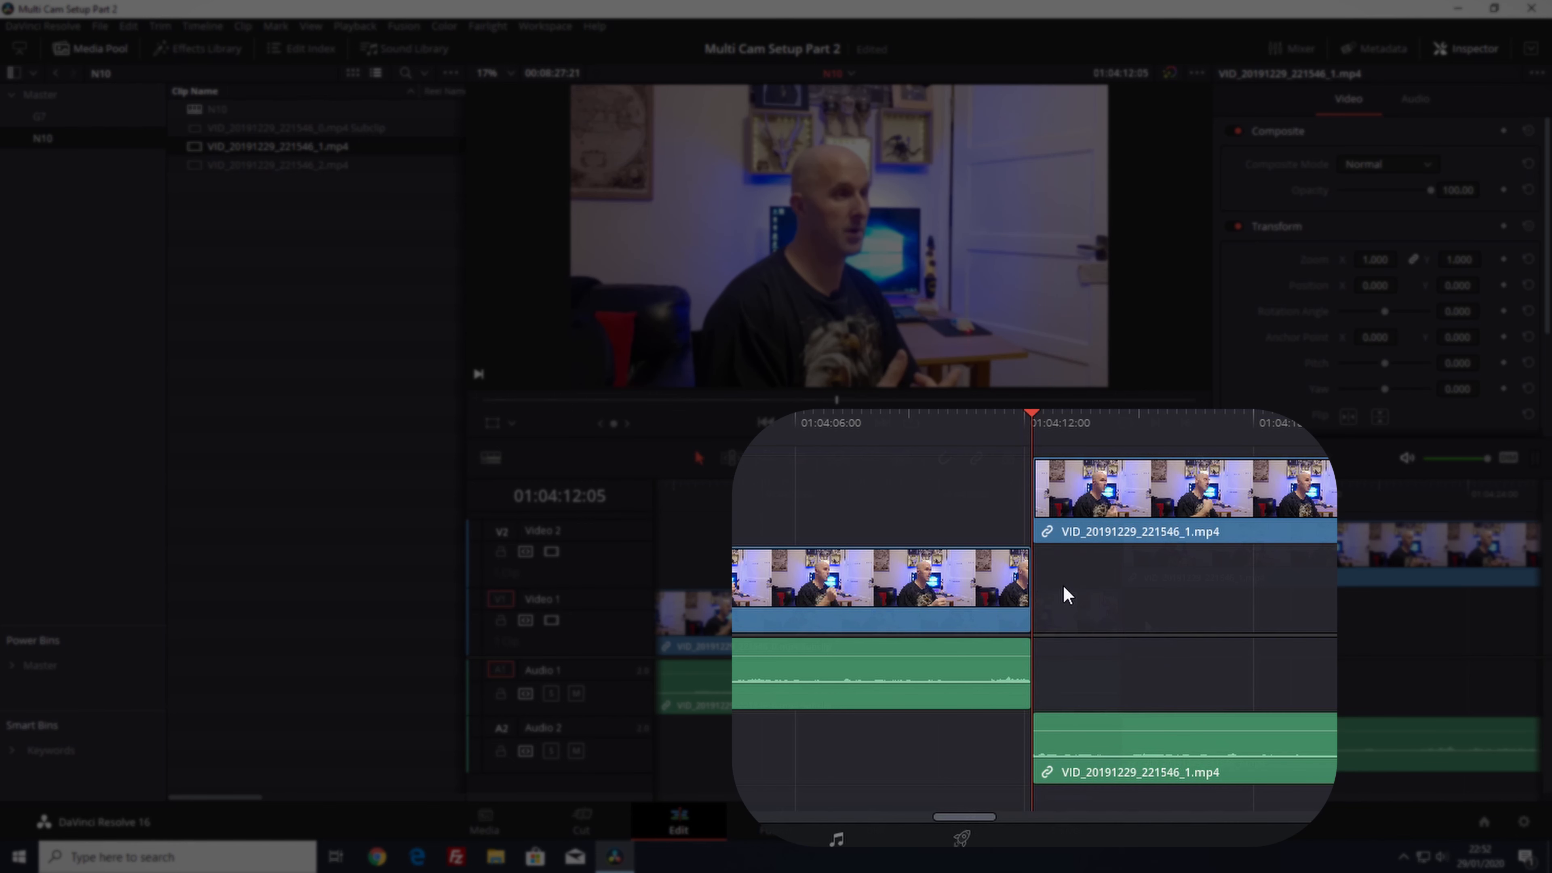
pyautogui.moveTo(1127, 507); pyautogui.dragTo(1112, 565)
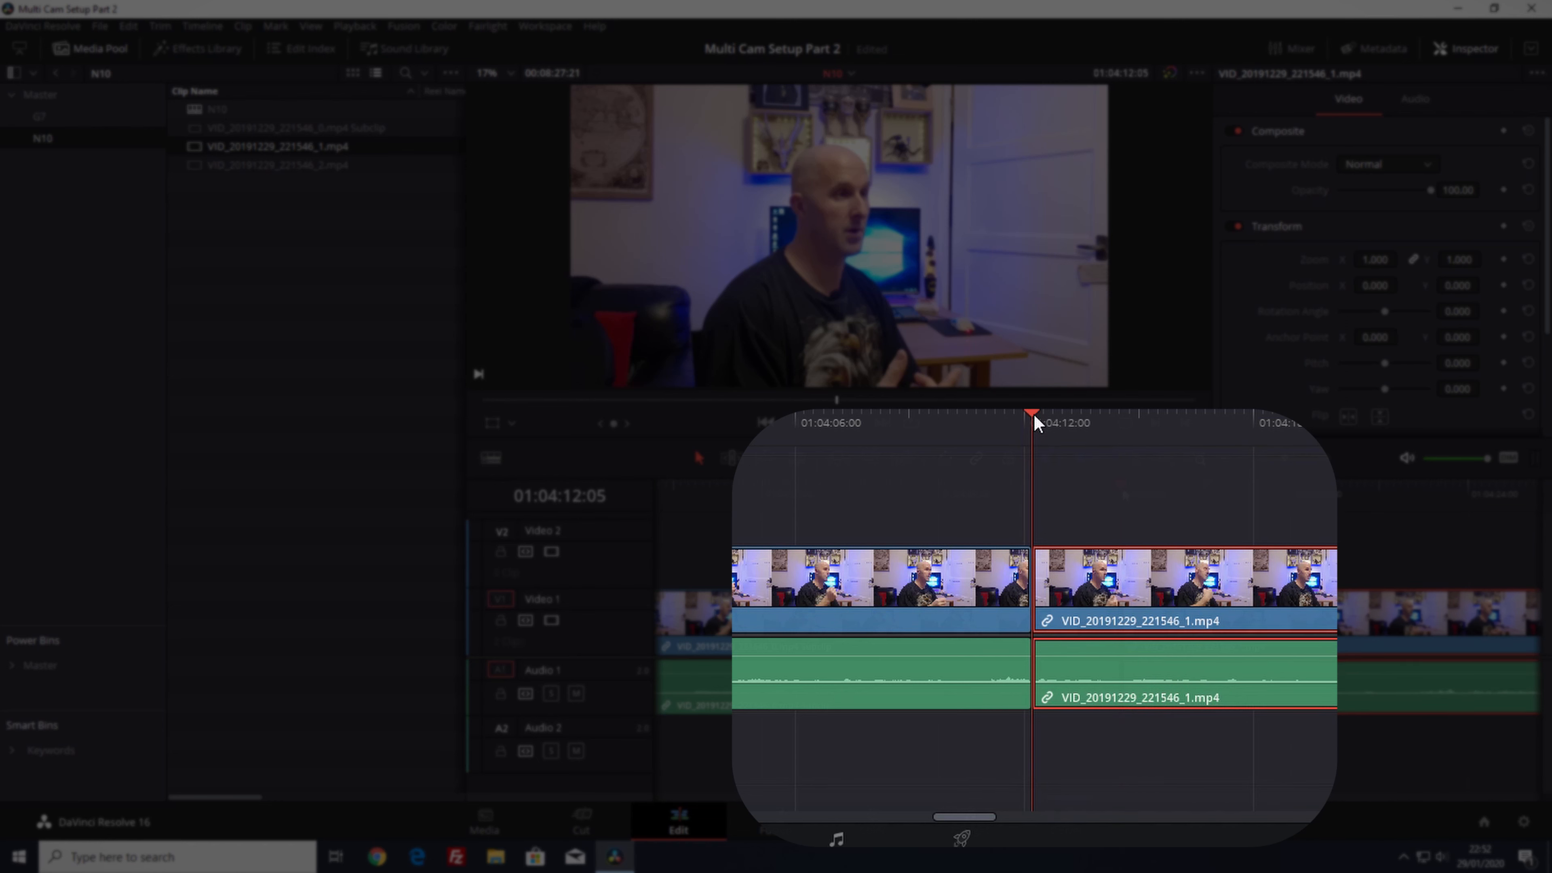
# Play from 01:04:10:16 across the join between the two N10 clips and scrub back over it to check the transition
pyautogui.moveTo(1119, 487); pyautogui.dragTo(1075, 488)
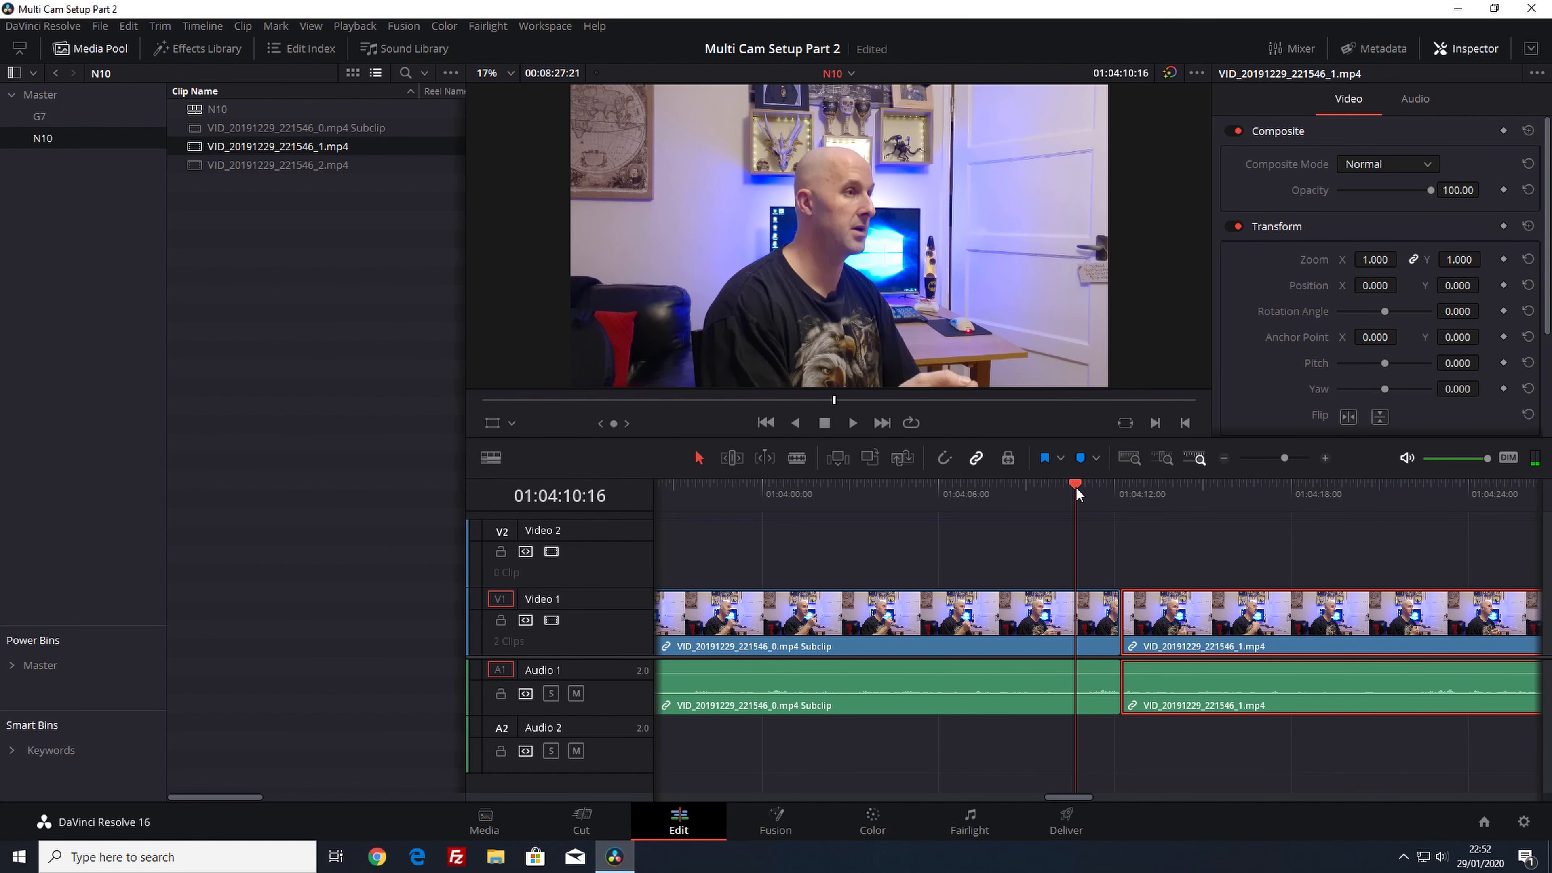
pyautogui.click(853, 422)
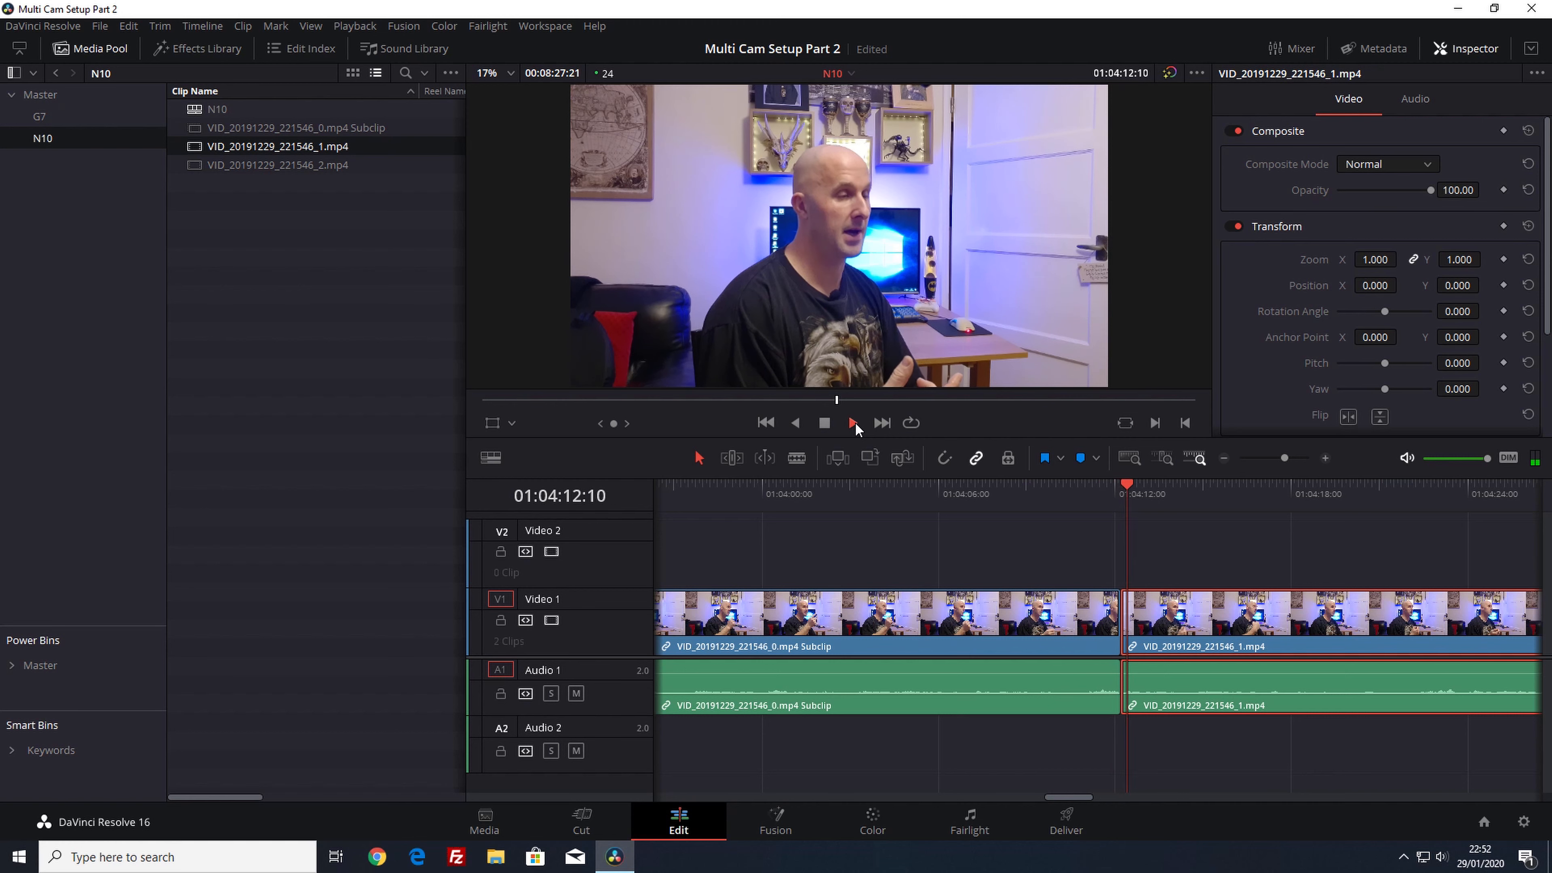
pyautogui.click(824, 422)
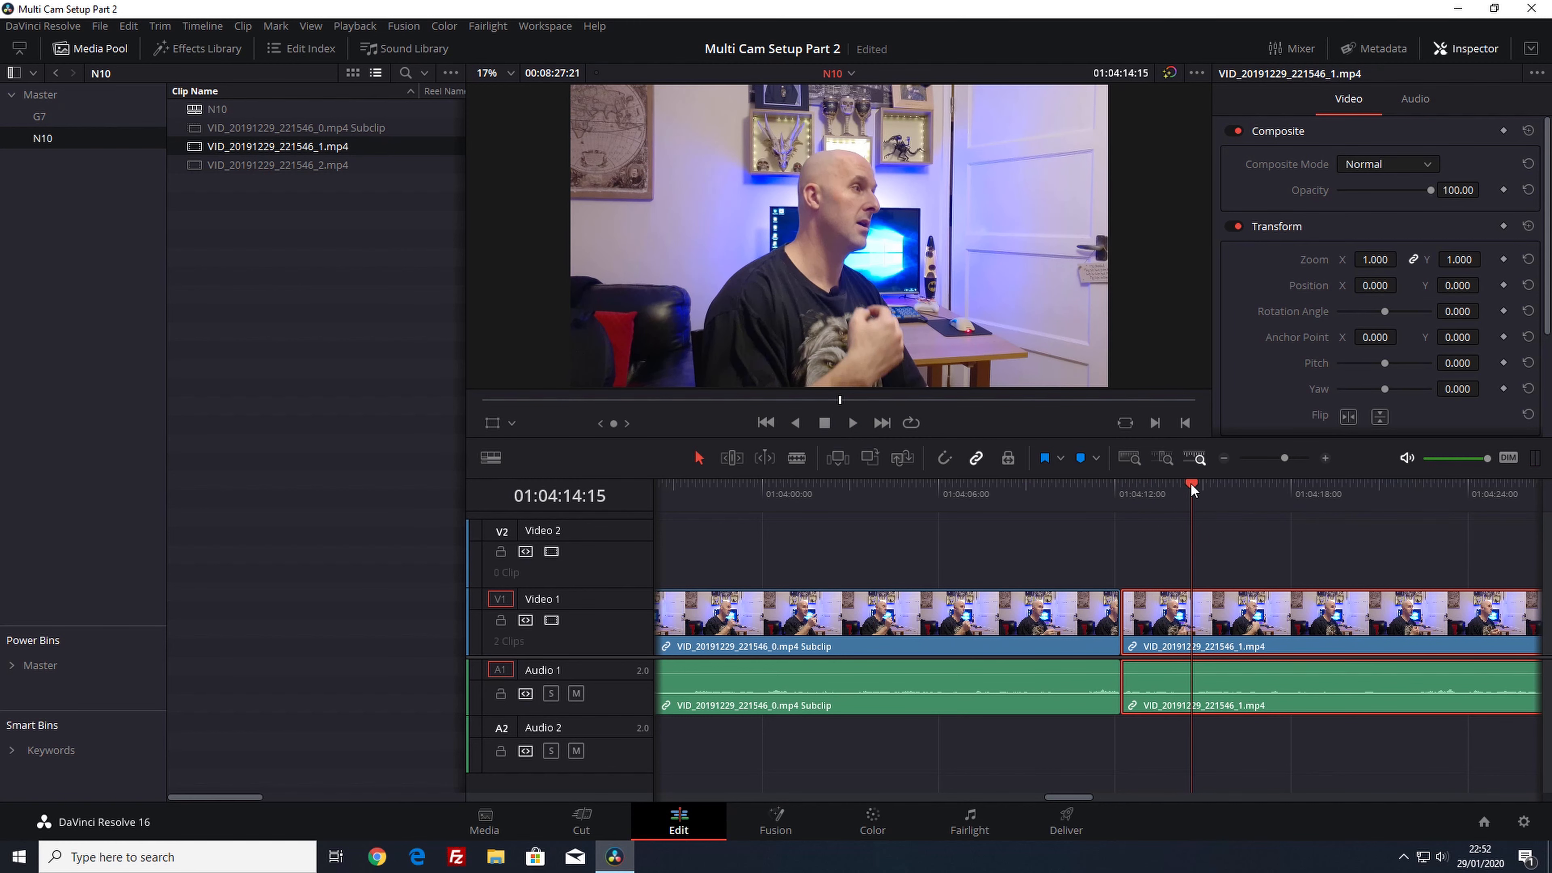
pyautogui.moveTo(1192, 489); pyautogui.dragTo(1124, 527)
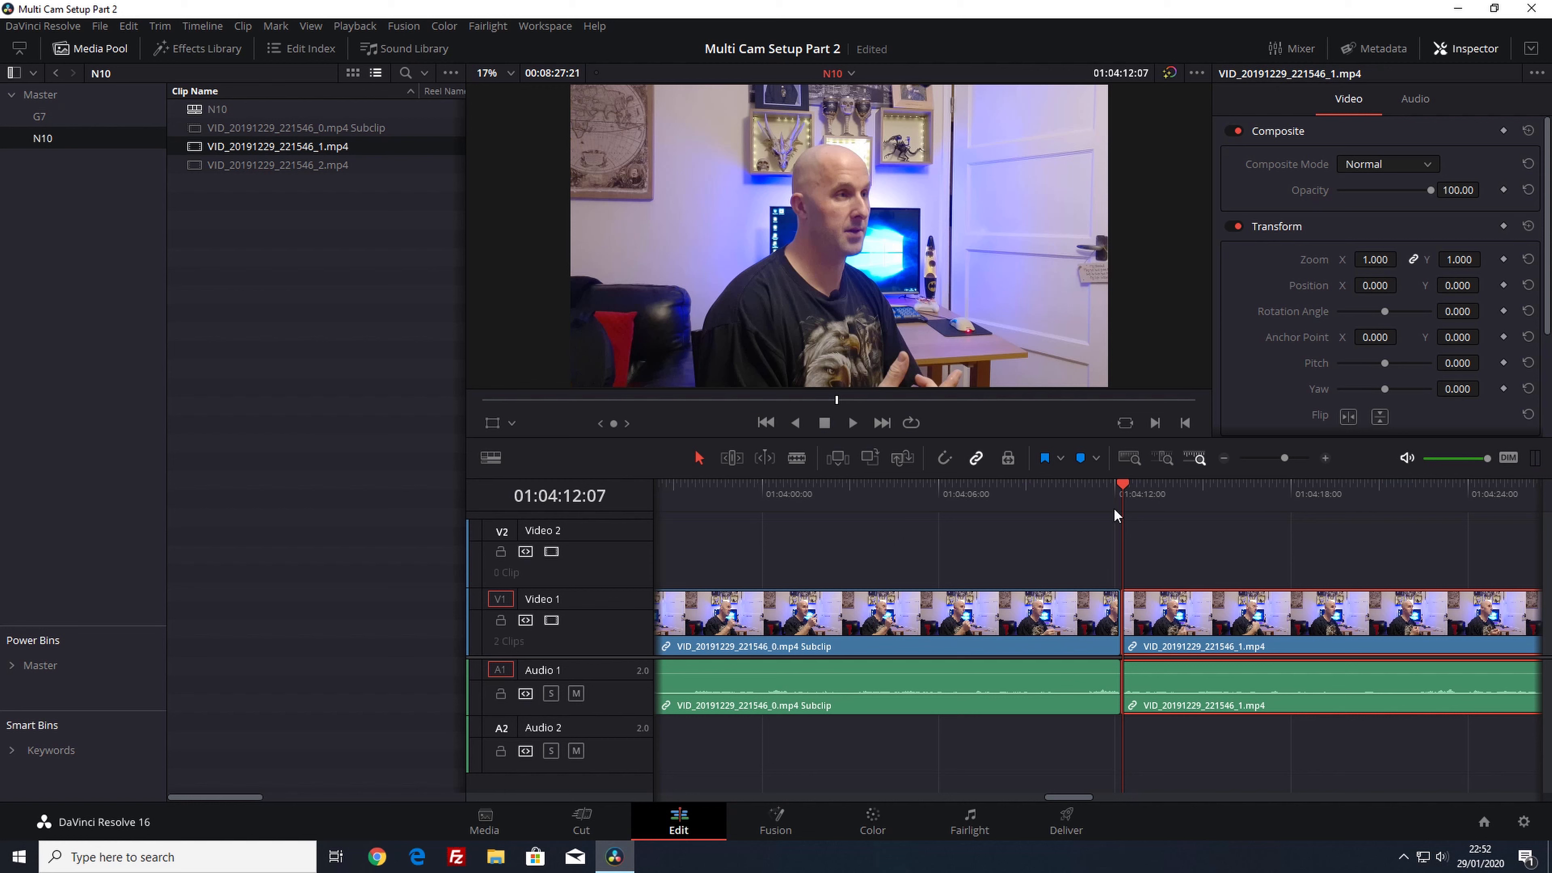
pyautogui.moveTo(1125, 483); pyautogui.dragTo(1103, 483)
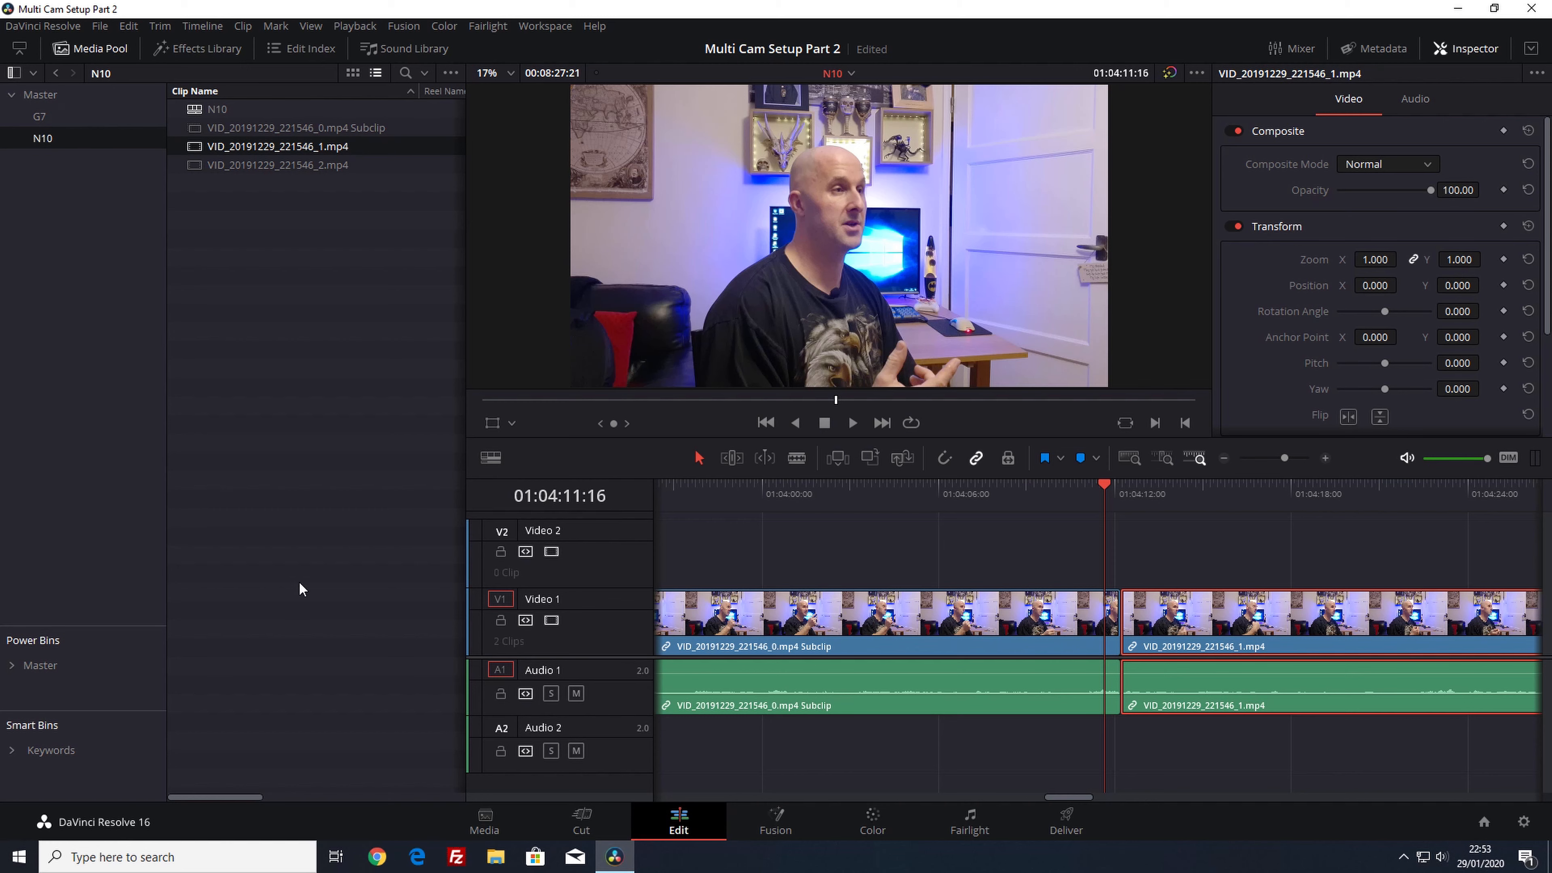
# Open Timeline 1 from the Master bin and place the N10 timeline on Video 2 above G7, starting at 01:00:00:00
pyautogui.click(50, 100)
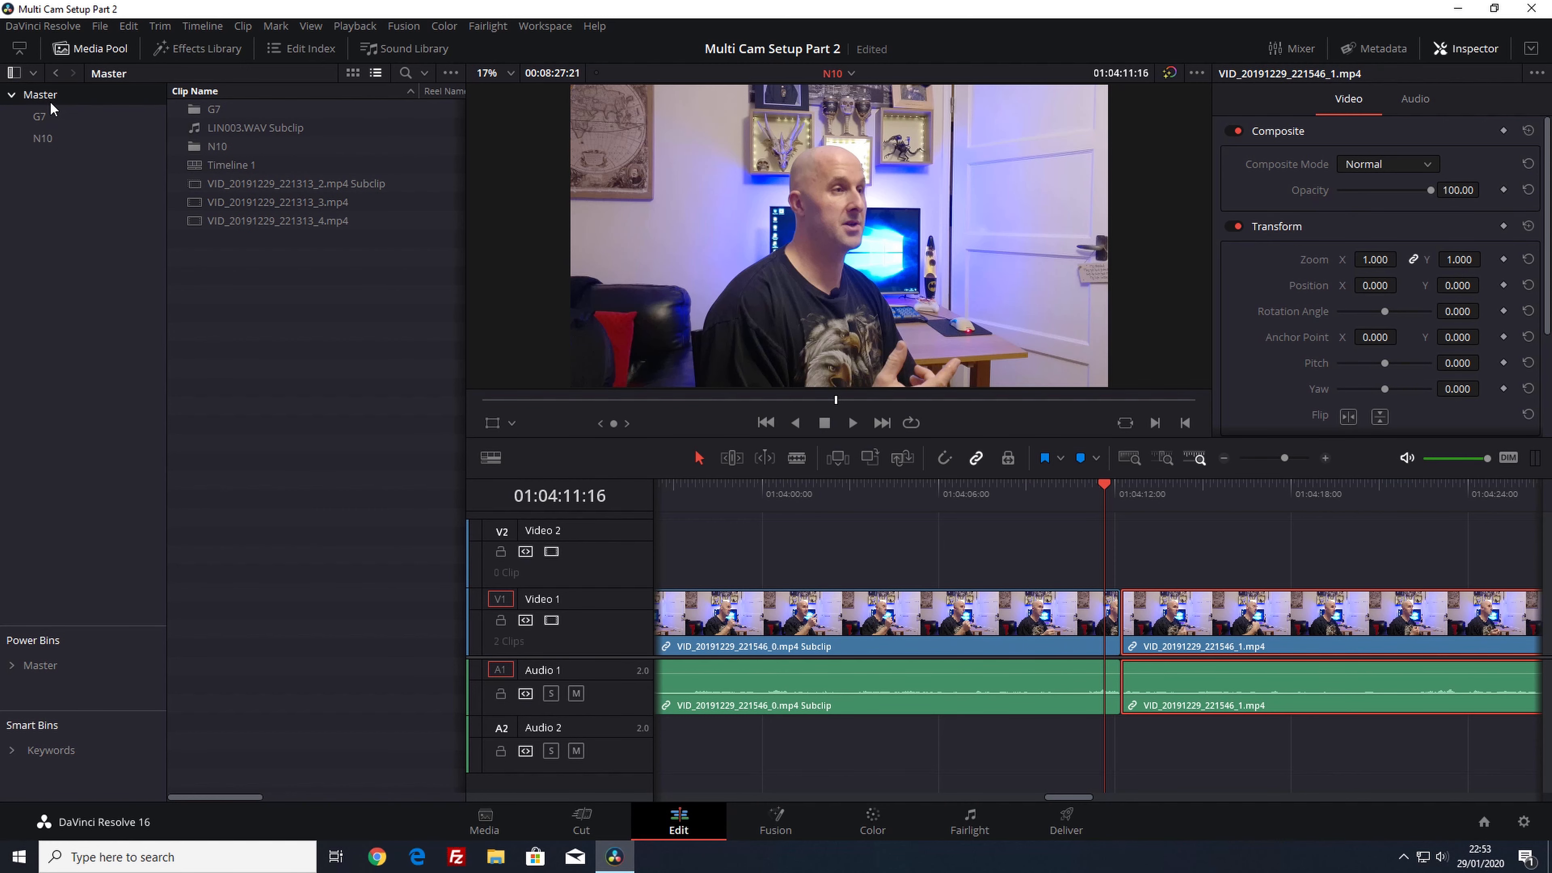
pyautogui.doubleClick(208, 164)
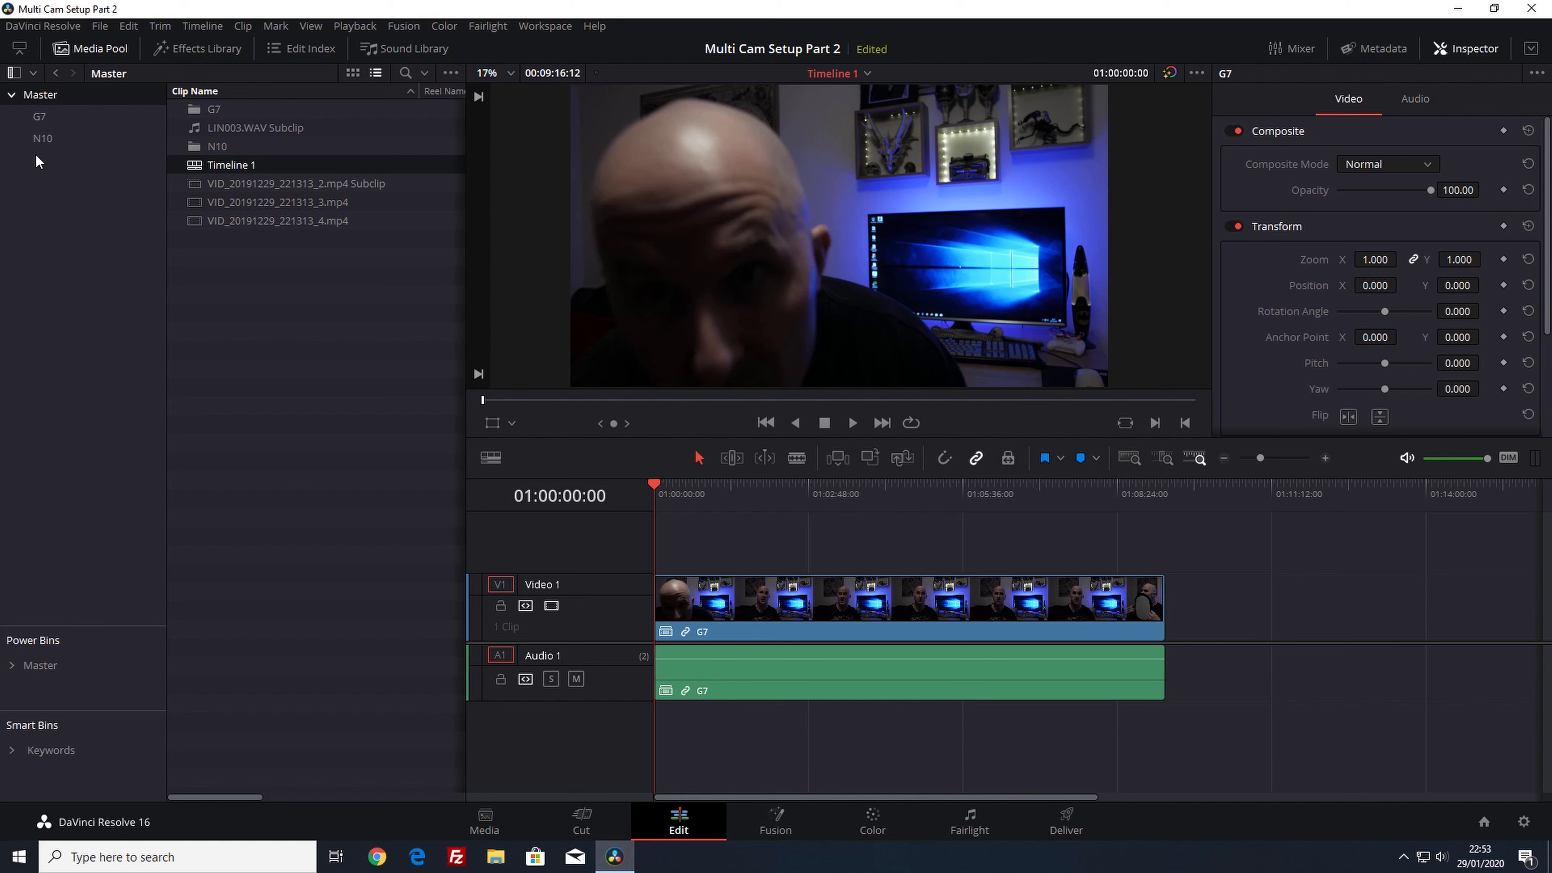
pyautogui.click(42, 141)
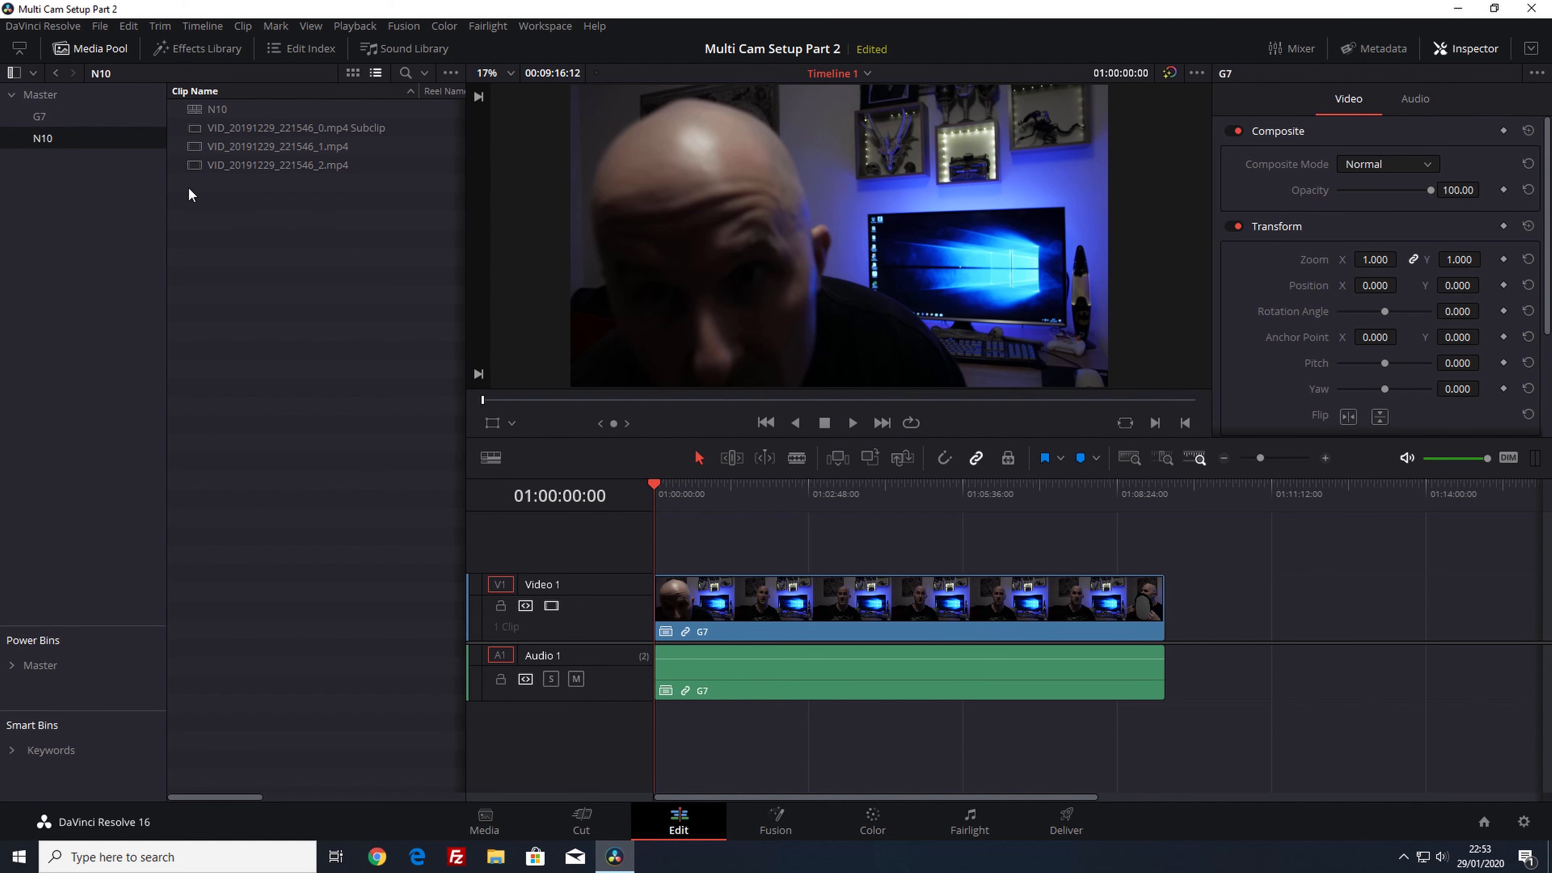
pyautogui.moveTo(209, 110); pyautogui.dragTo(645, 527)
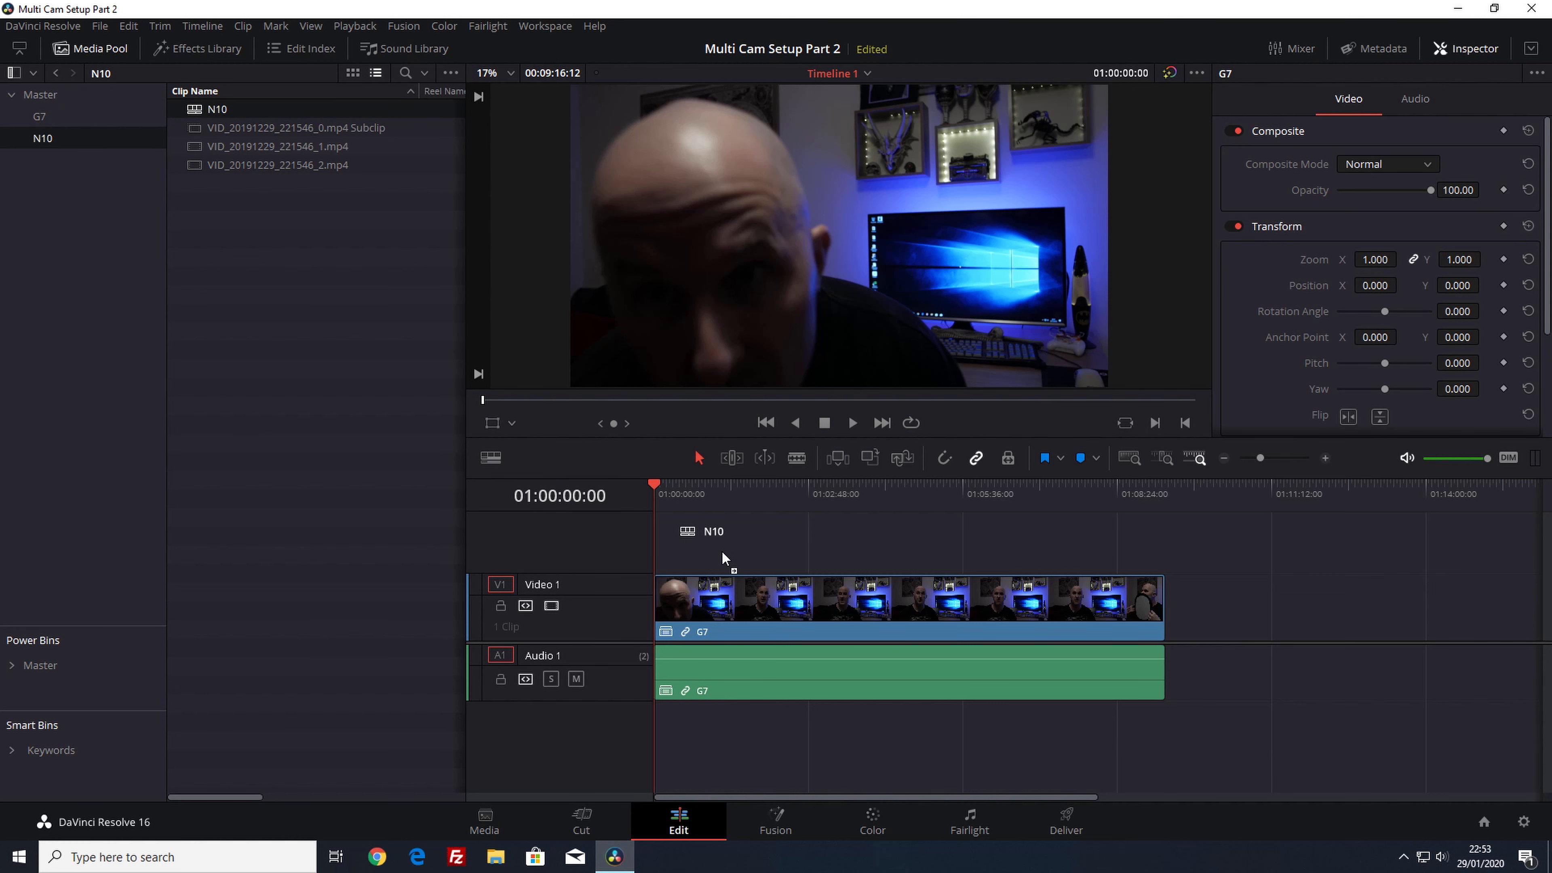
pyautogui.moveTo(722, 553); pyautogui.dragTo(661, 546)
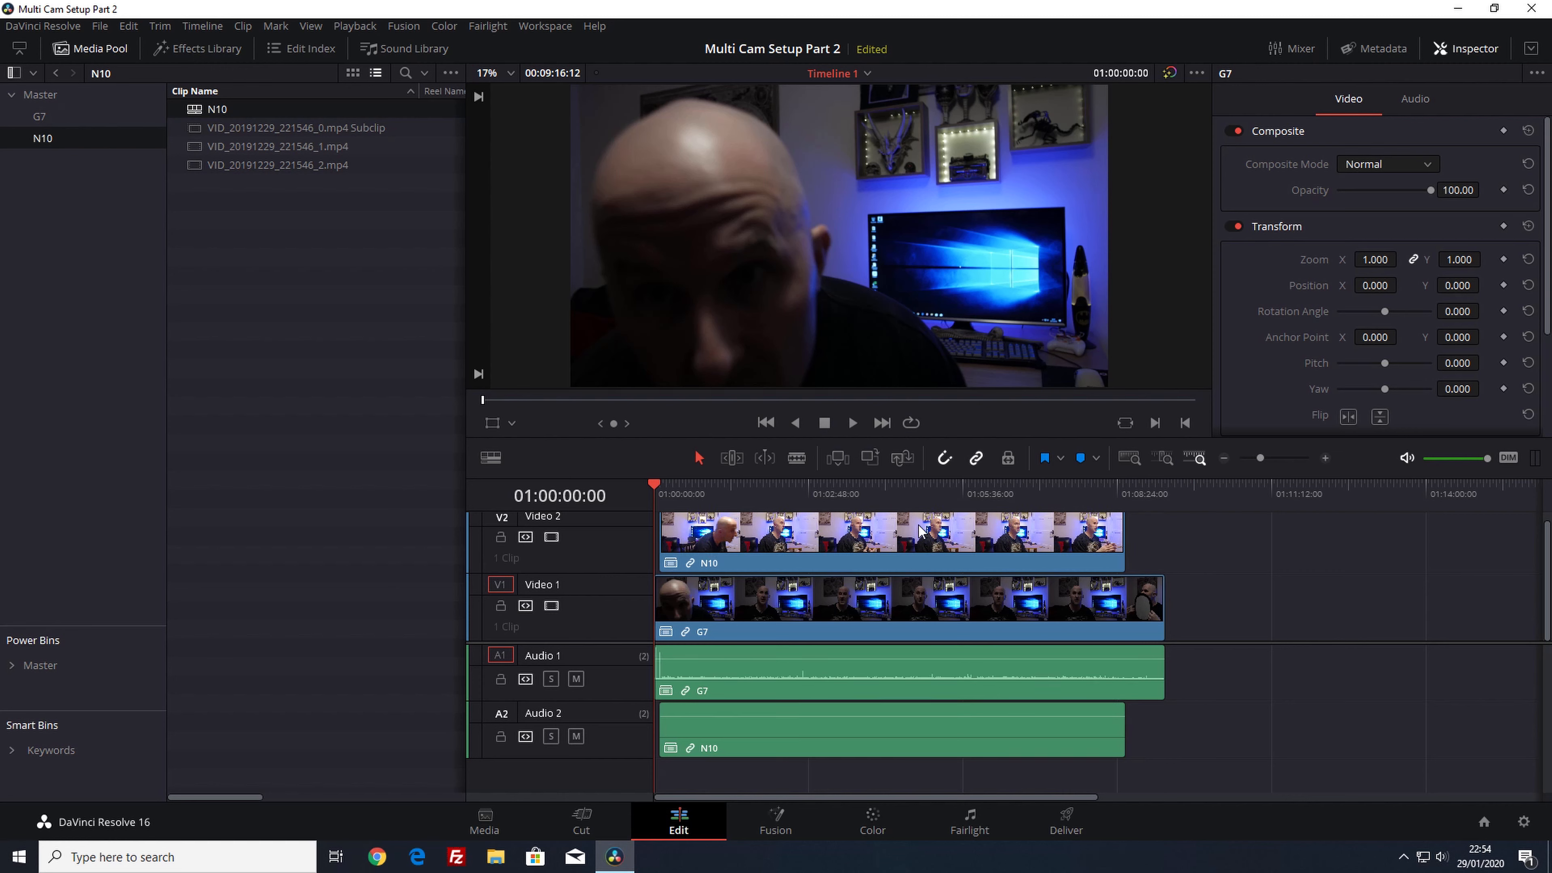
pyautogui.moveTo(785, 557); pyautogui.dragTo(777, 554)
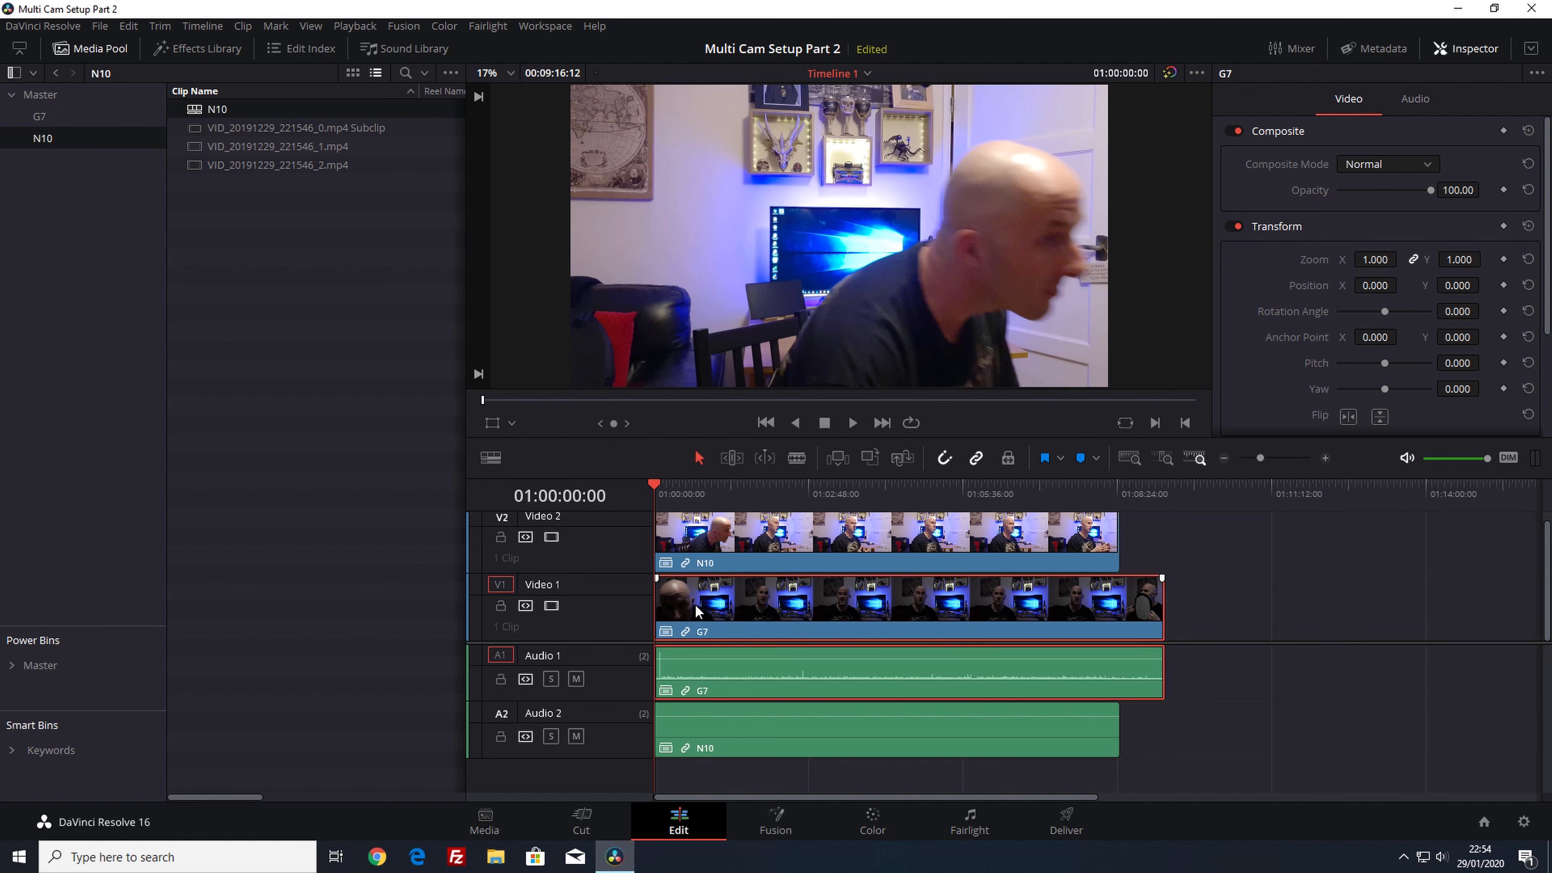
pyautogui.click(714, 604)
pyautogui.click(739, 539)
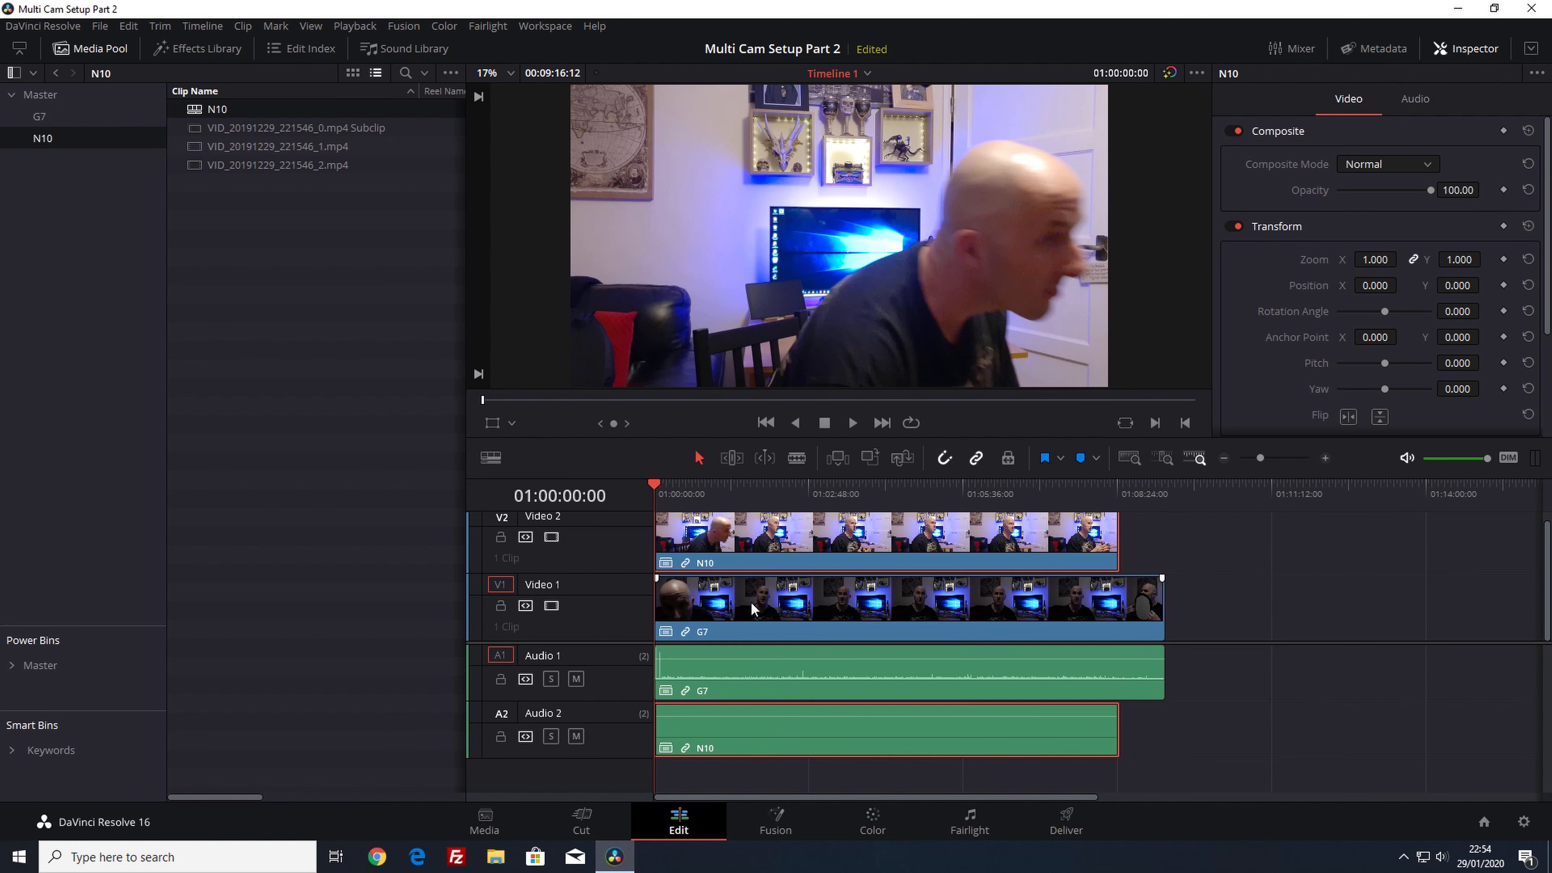
pyautogui.click(751, 601)
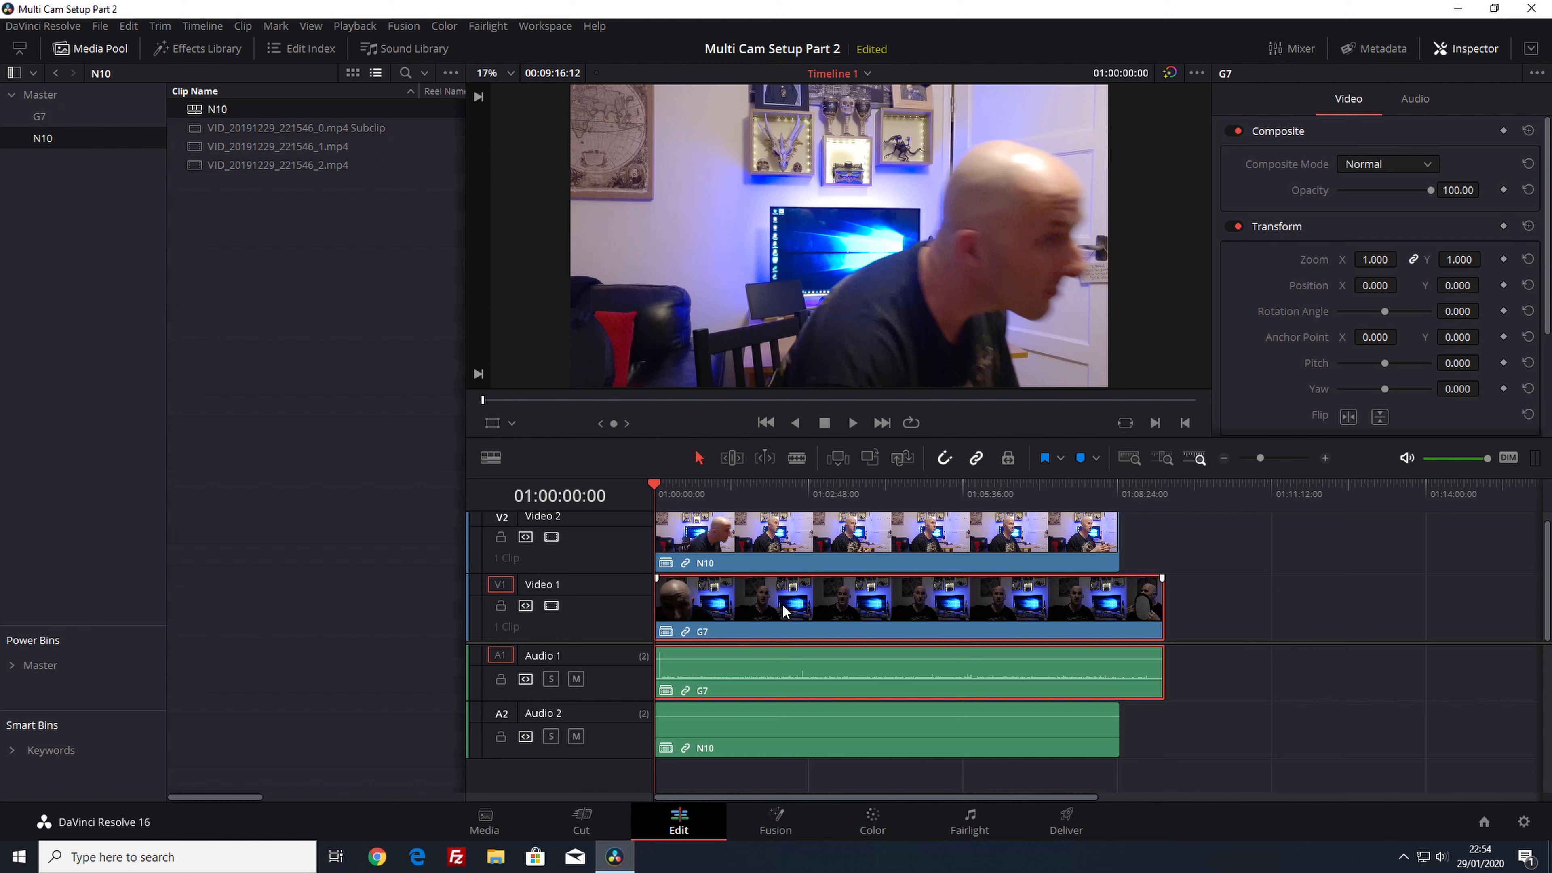
pyautogui.click(734, 553)
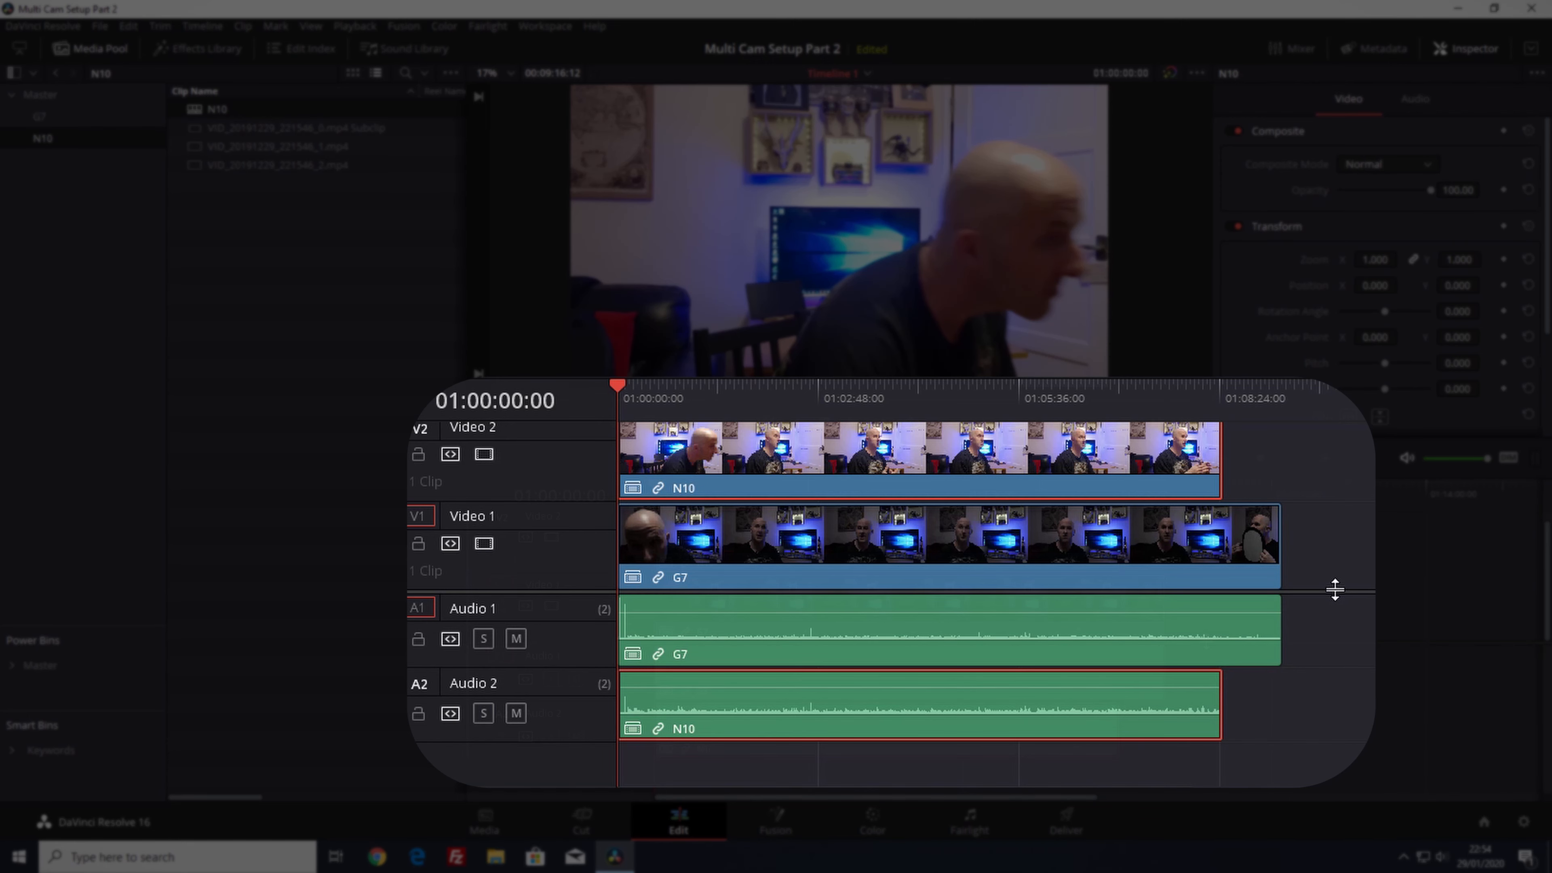
# Show both audio tracks' opening clap spikes in close detail, with the playhead at 01:00:01:13 just before the first one
pyautogui.moveTo(1333, 591); pyautogui.dragTo(1334, 558)
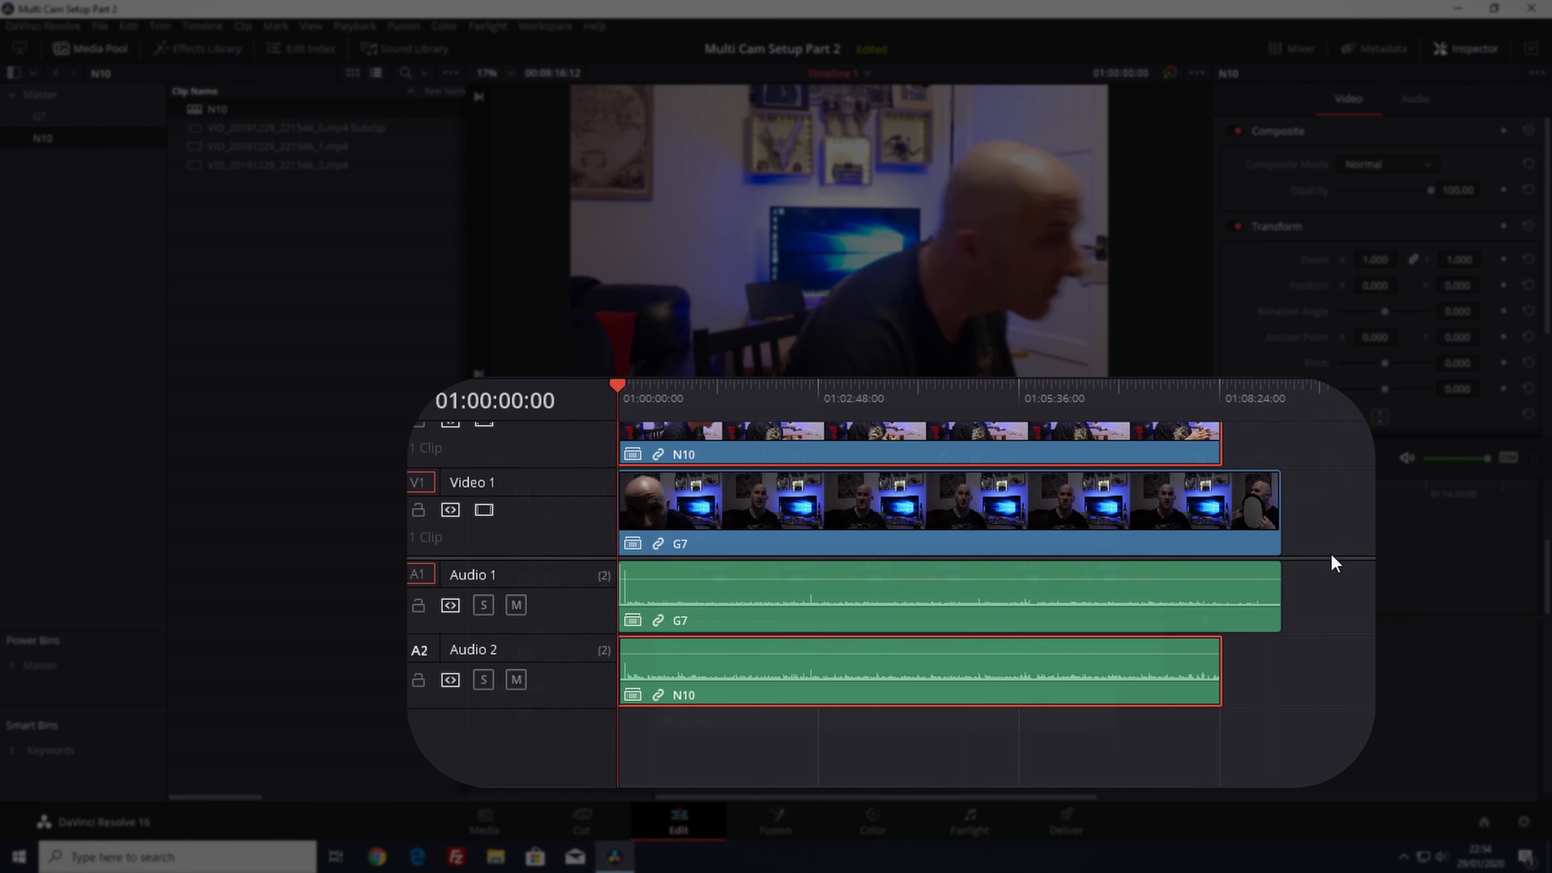
pyautogui.click(1329, 459)
pyautogui.click(1328, 459)
pyautogui.click(1328, 459)
pyautogui.click(1328, 459)
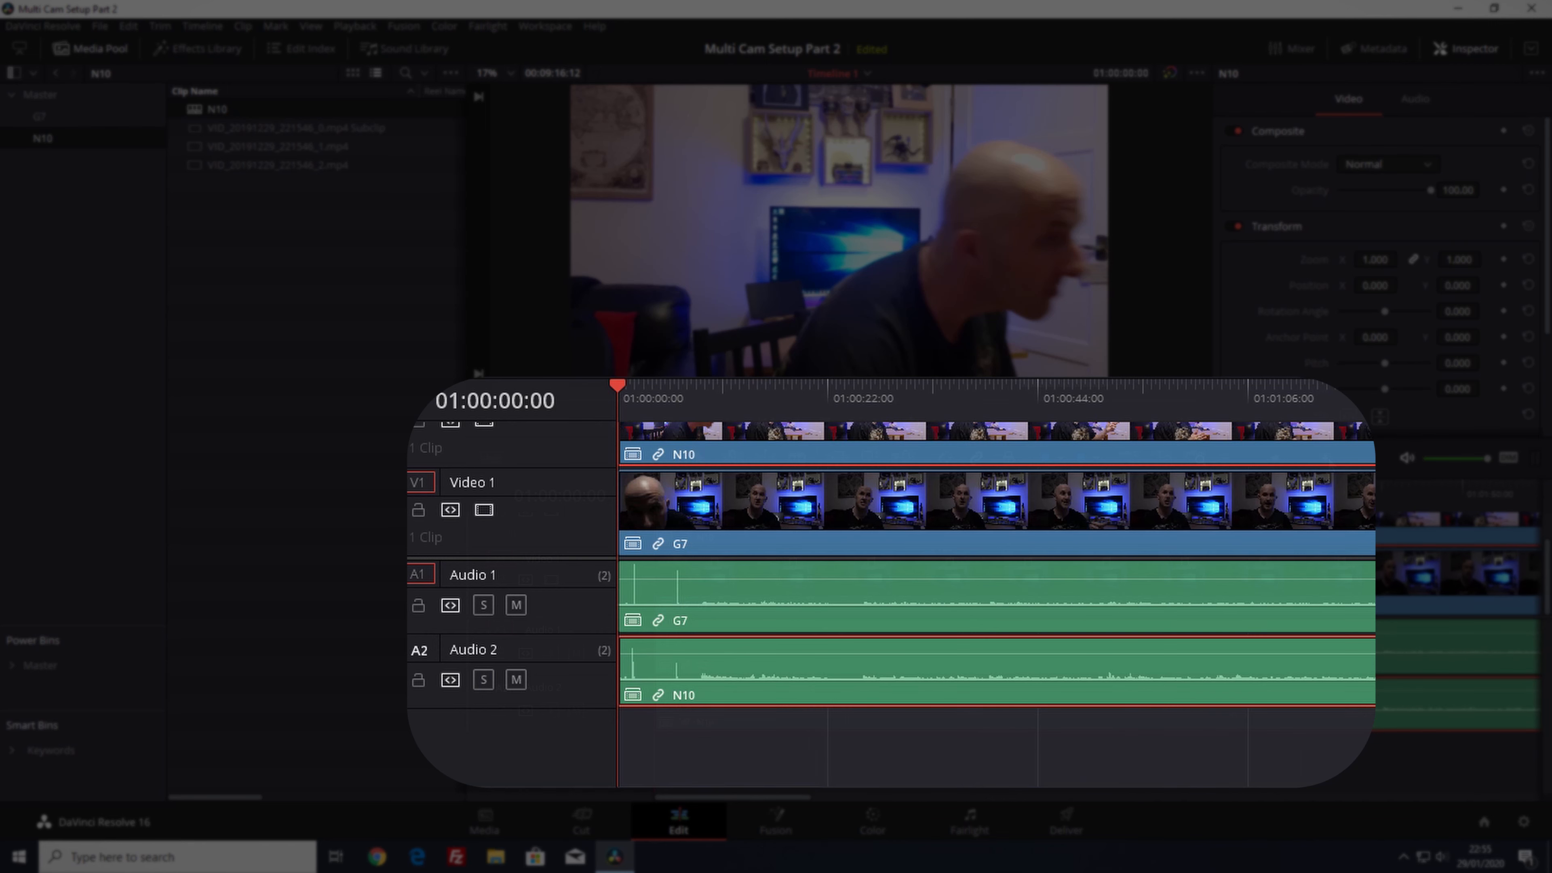
pyautogui.click(1328, 459)
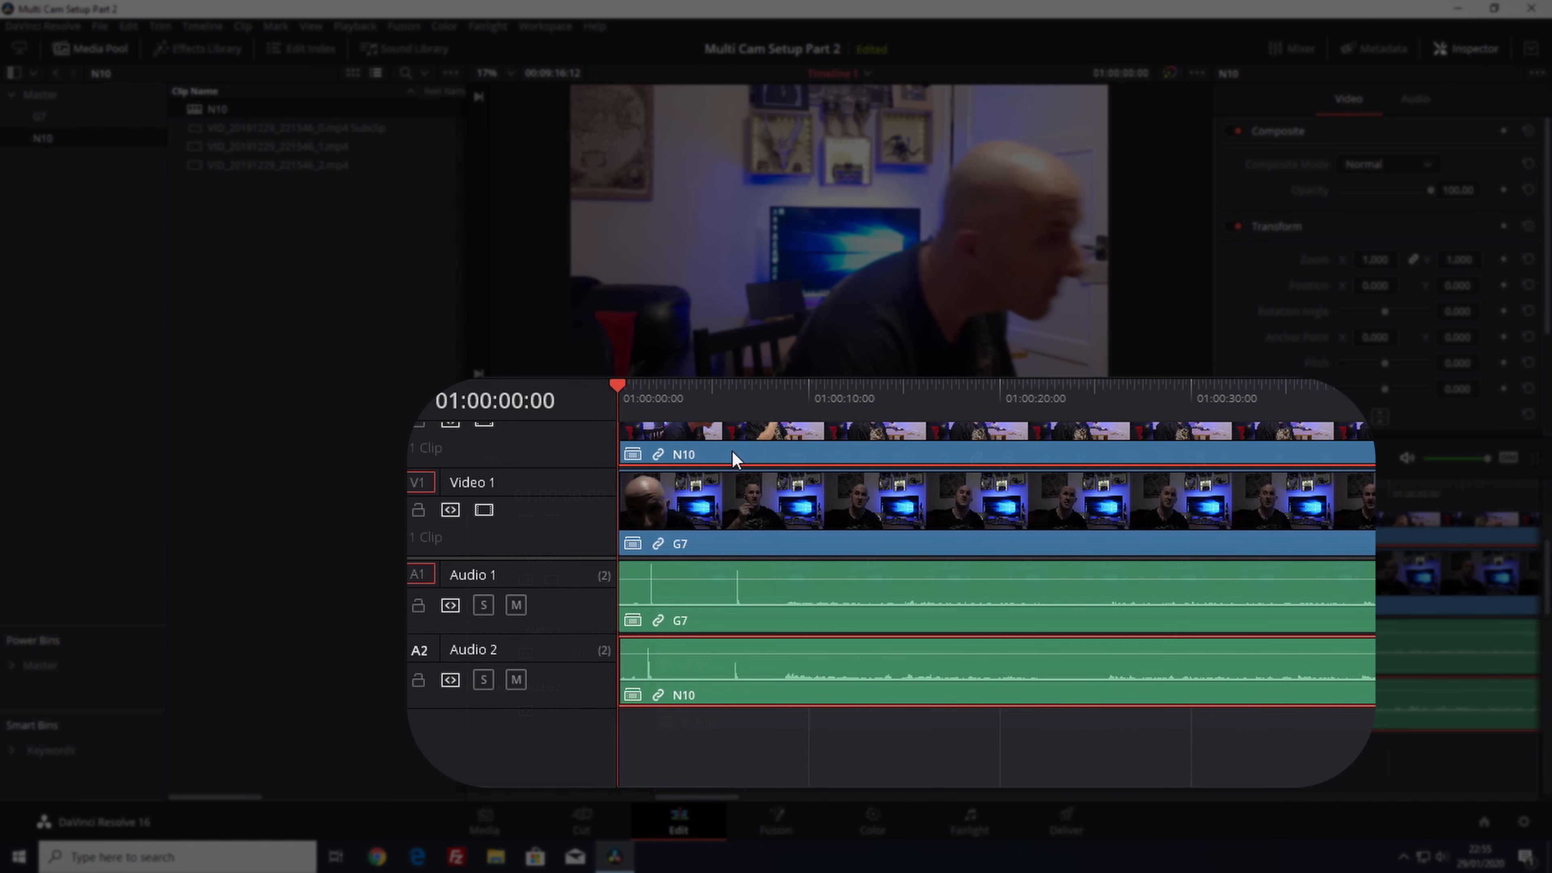
pyautogui.moveTo(620, 385); pyautogui.dragTo(645, 384)
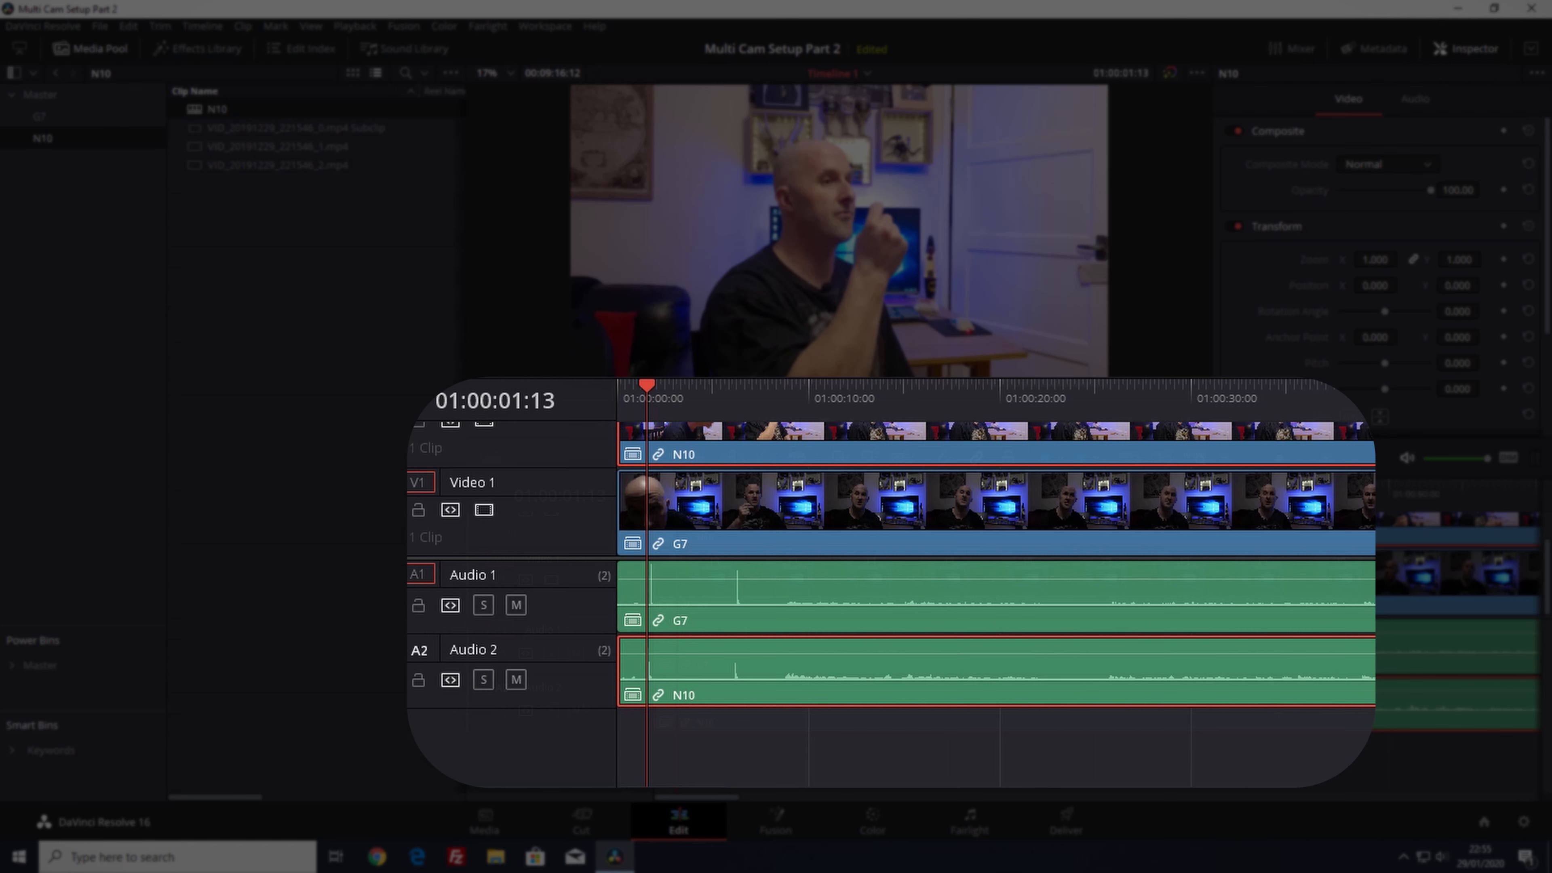
pyautogui.hotkey('ctrl', '=')
pyautogui.hotkey('ctrl', '=')
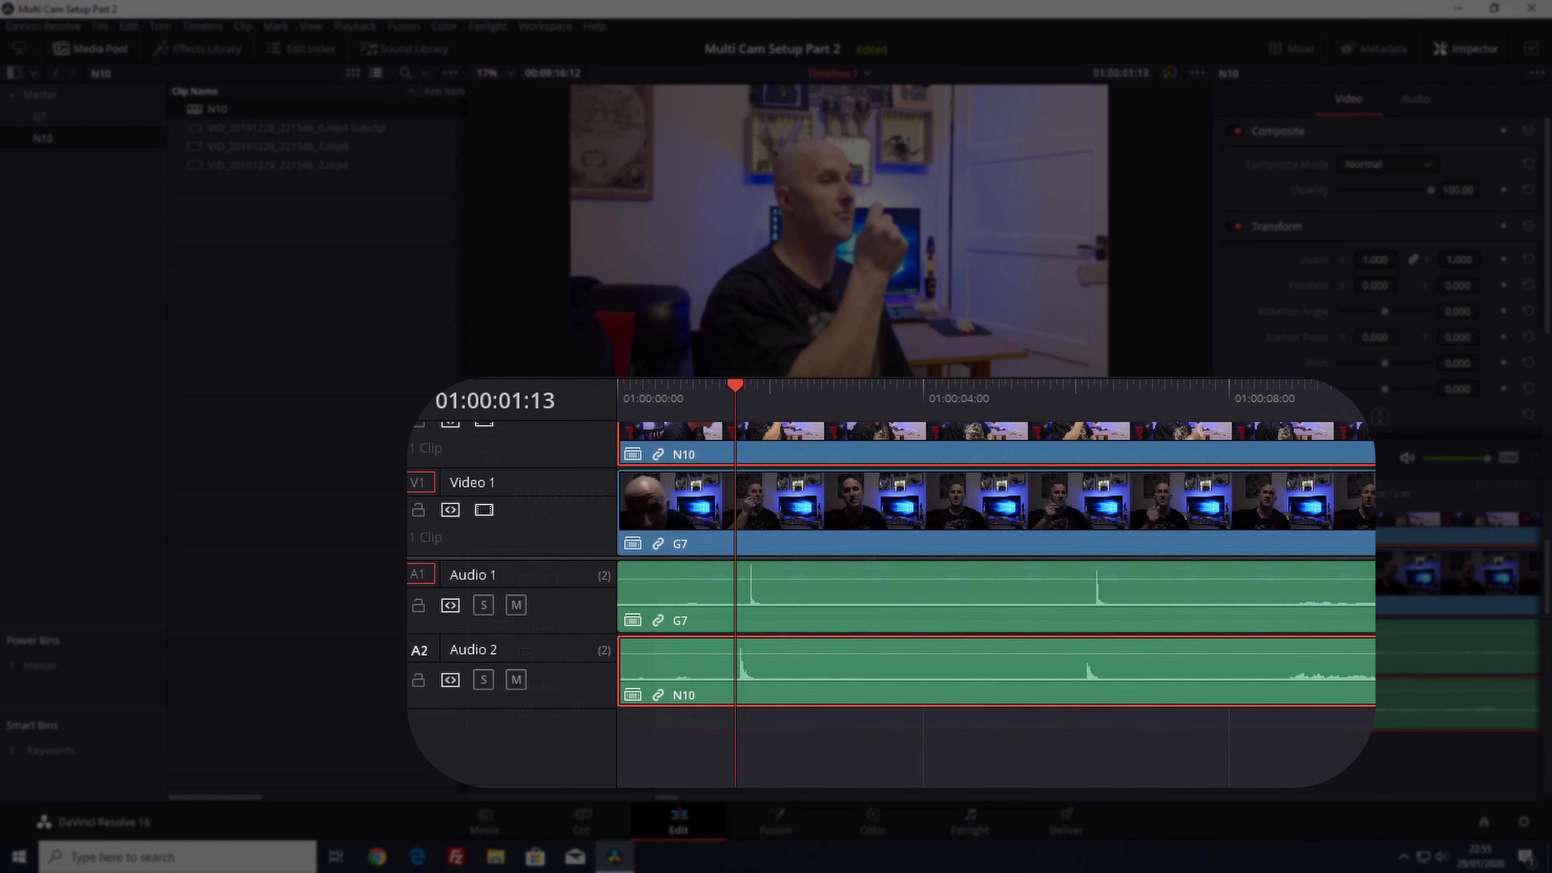
pyautogui.hotkey('ctrl', '=')
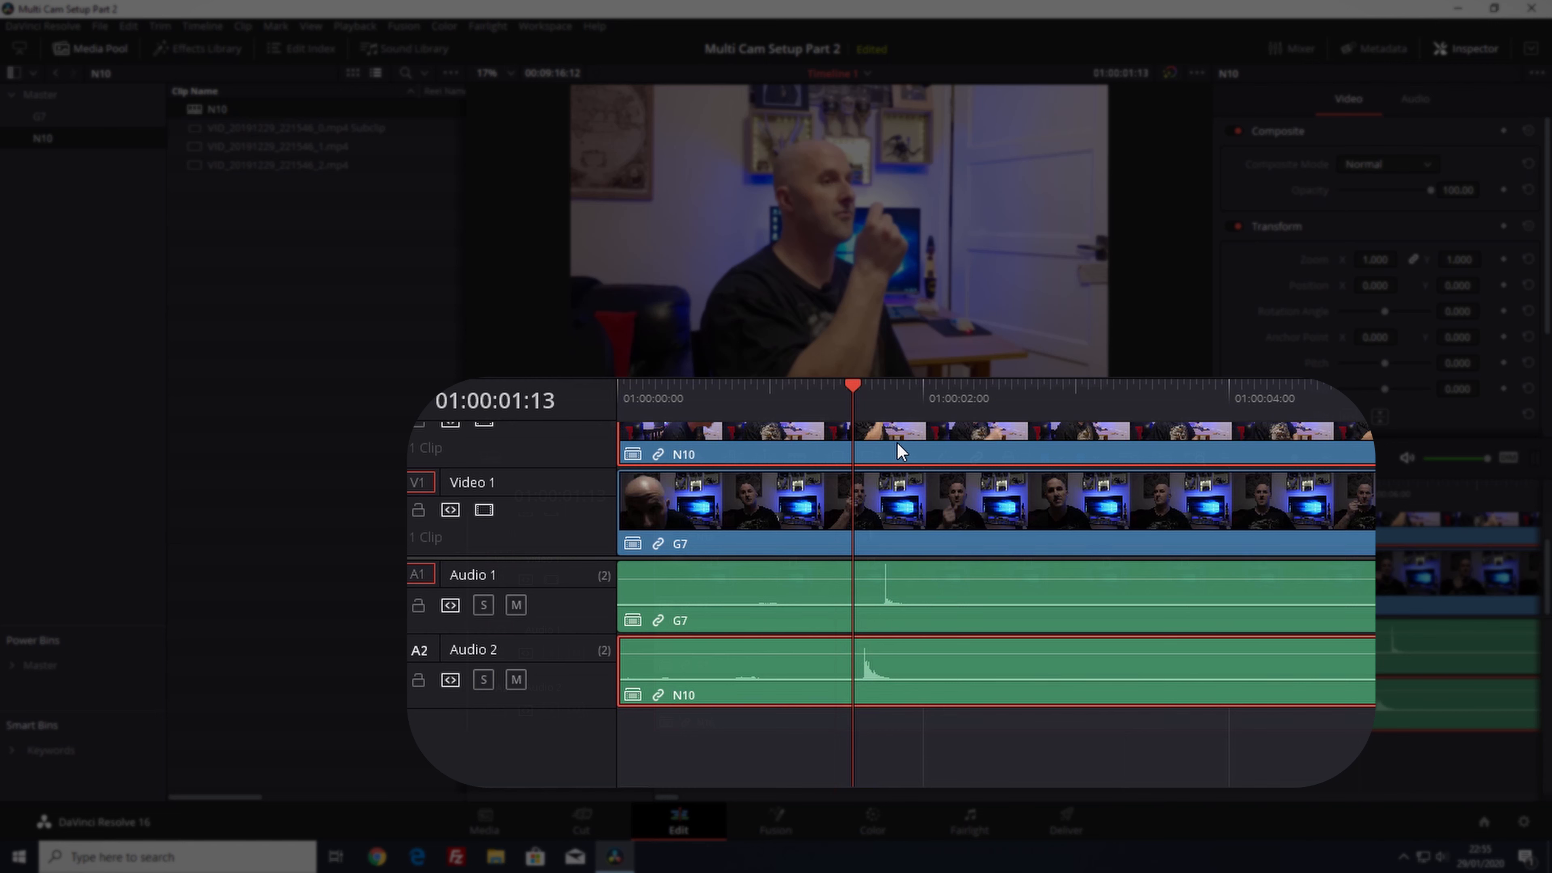
# Park the playhead exactly on the first audio spike of G7 at 01:00:01:18, checking it frame by frame
pyautogui.click(900, 494)
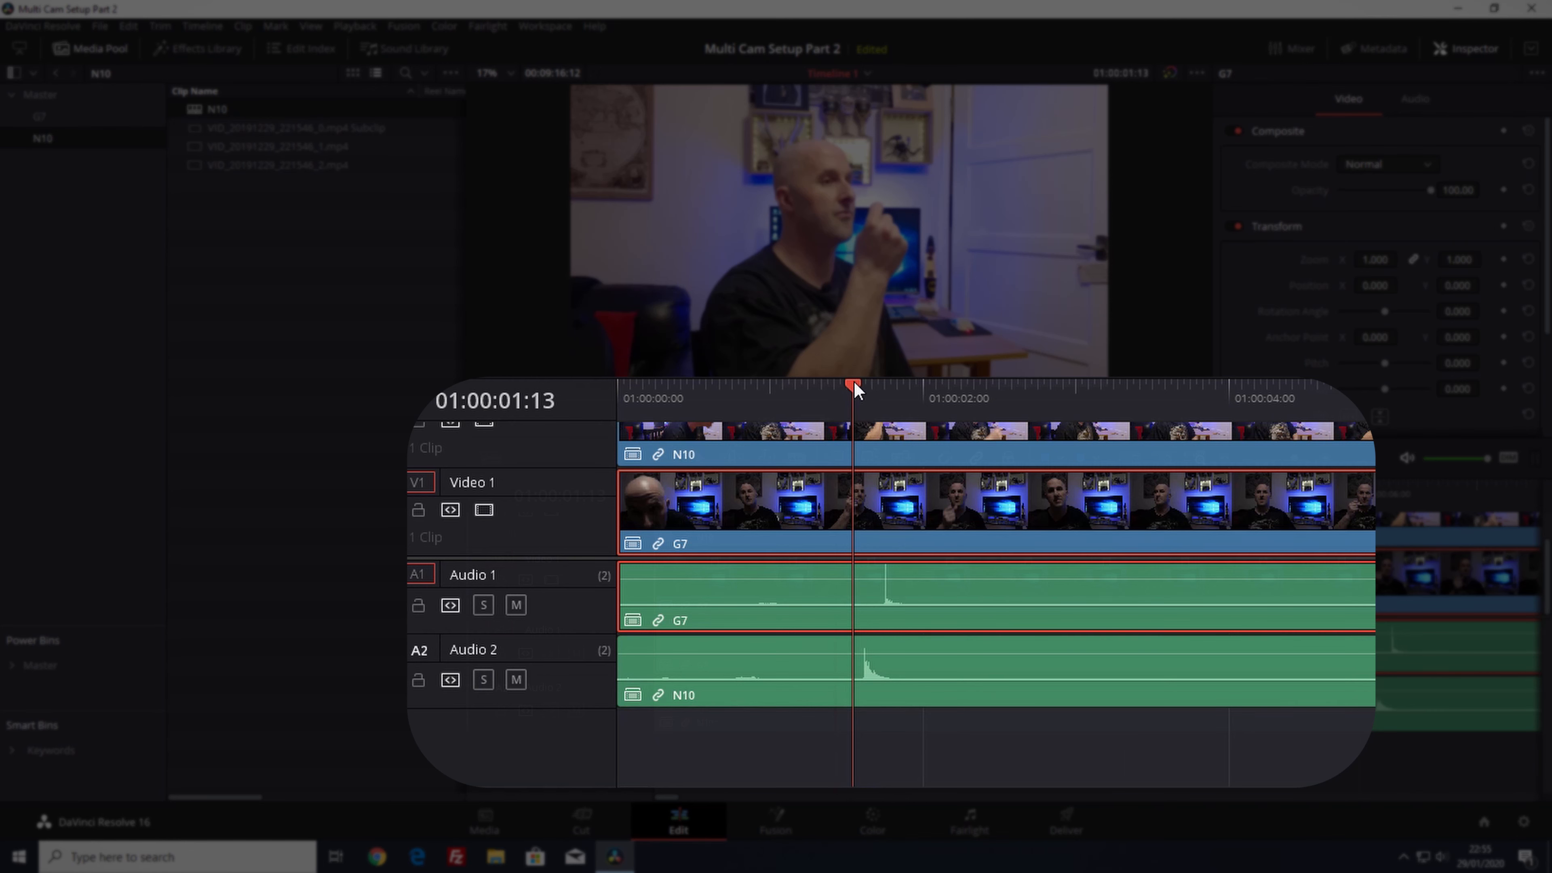
pyautogui.moveTo(854, 383); pyautogui.dragTo(884, 388)
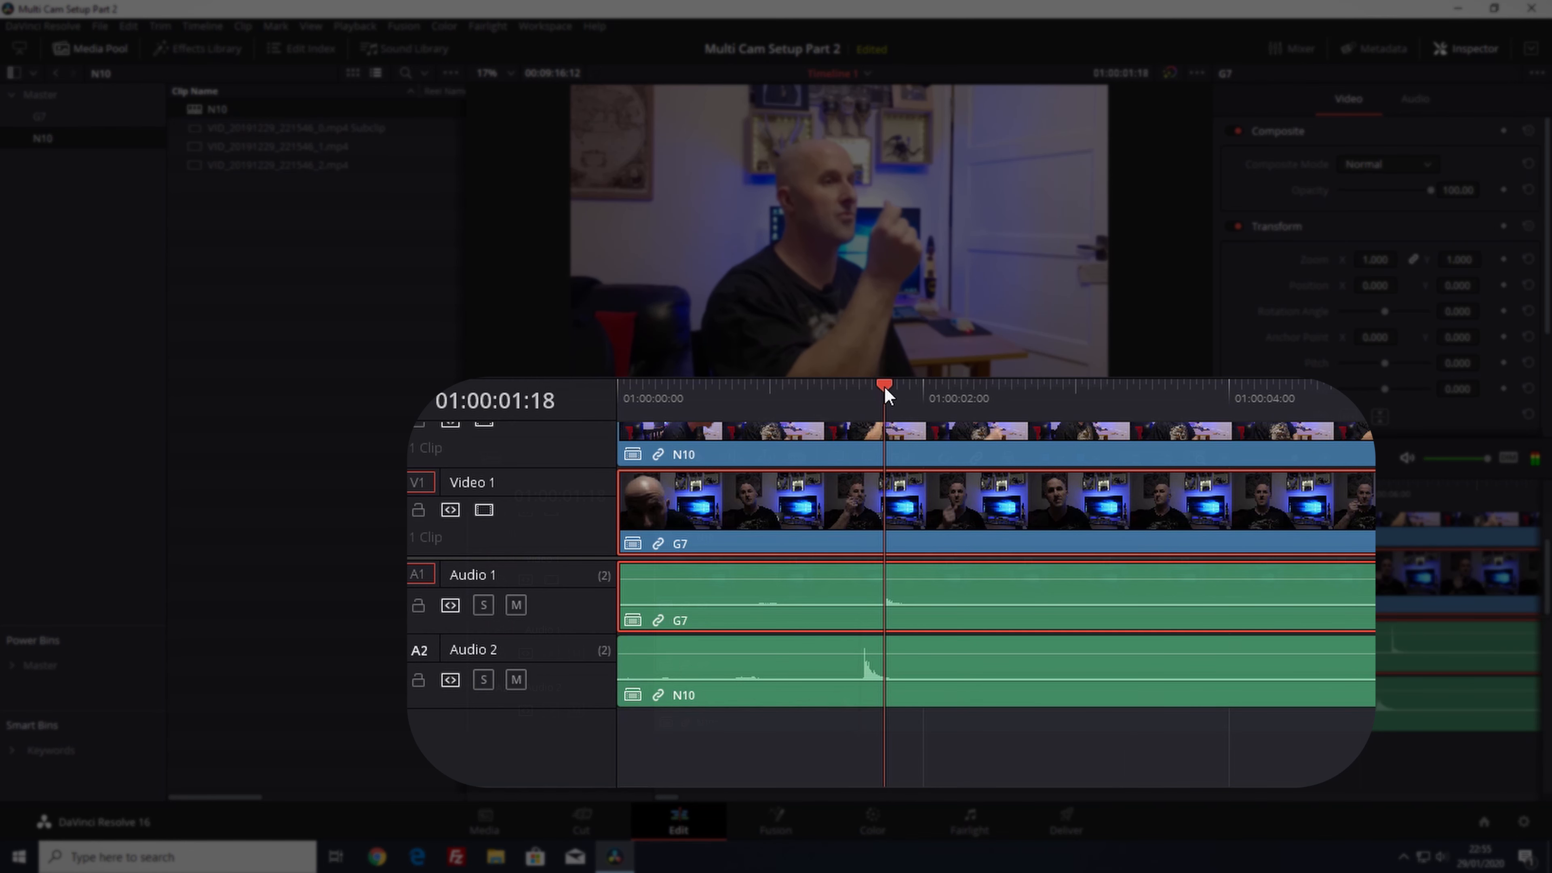
pyautogui.press('Left')
pyautogui.press('Right')
pyautogui.press('Left')
pyautogui.press('Right')
# Move the N10 clip slightly later so its first audio spike lines up with G7's spike at 01:00:01:18
pyautogui.moveTo(773, 514)
pyautogui.mouseDown()
pyautogui.moveTo(810, 515)
pyautogui.moveTo(771, 517)
pyautogui.mouseUp()
pyautogui.click(790, 437)
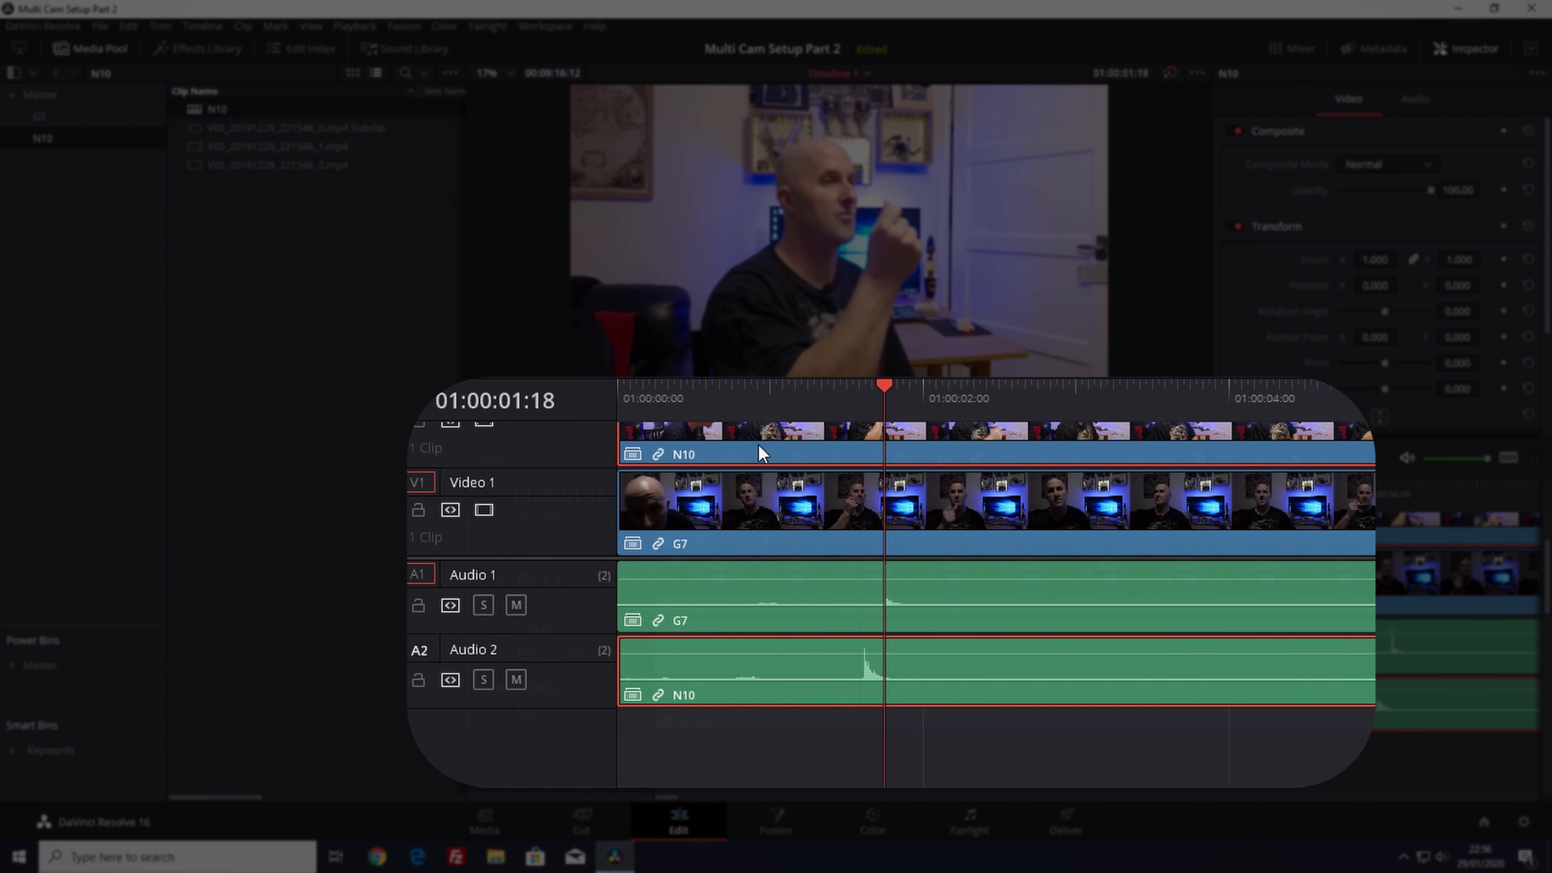
pyautogui.moveTo(759, 446); pyautogui.dragTo(782, 447)
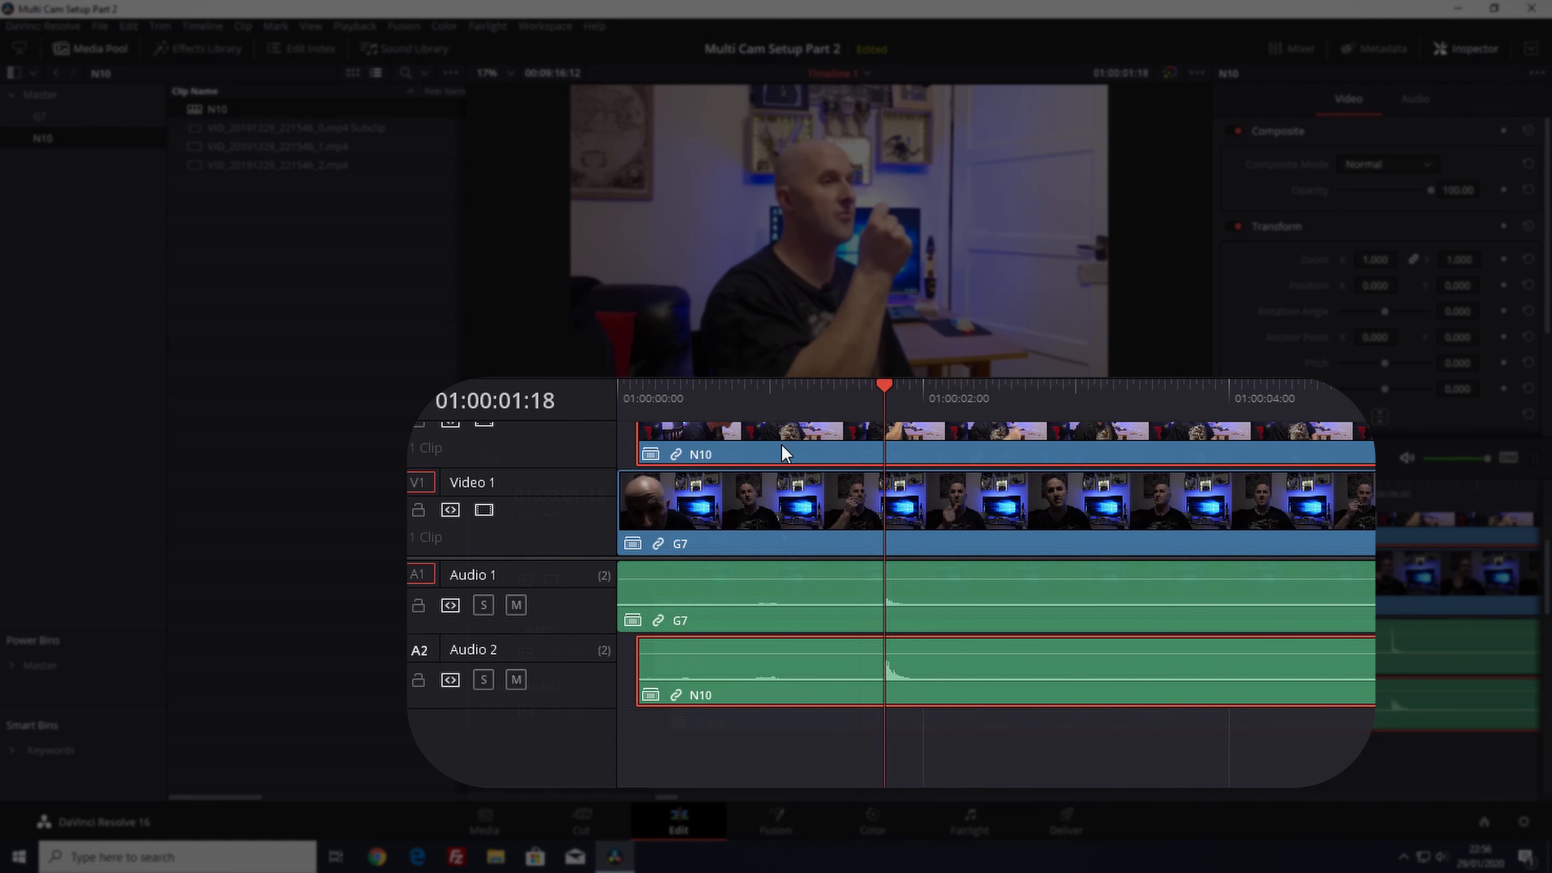
# Lower N10's opacity to 43.48 and scrub back from 01:00:01:21 to 01:00:01:10 to compare both camera pictures
pyautogui.moveTo(861, 488)
pyautogui.mouseDown()
pyautogui.moveTo(885, 488)
pyautogui.moveTo(842, 490)
pyautogui.moveTo(874, 493)
pyautogui.mouseUp()
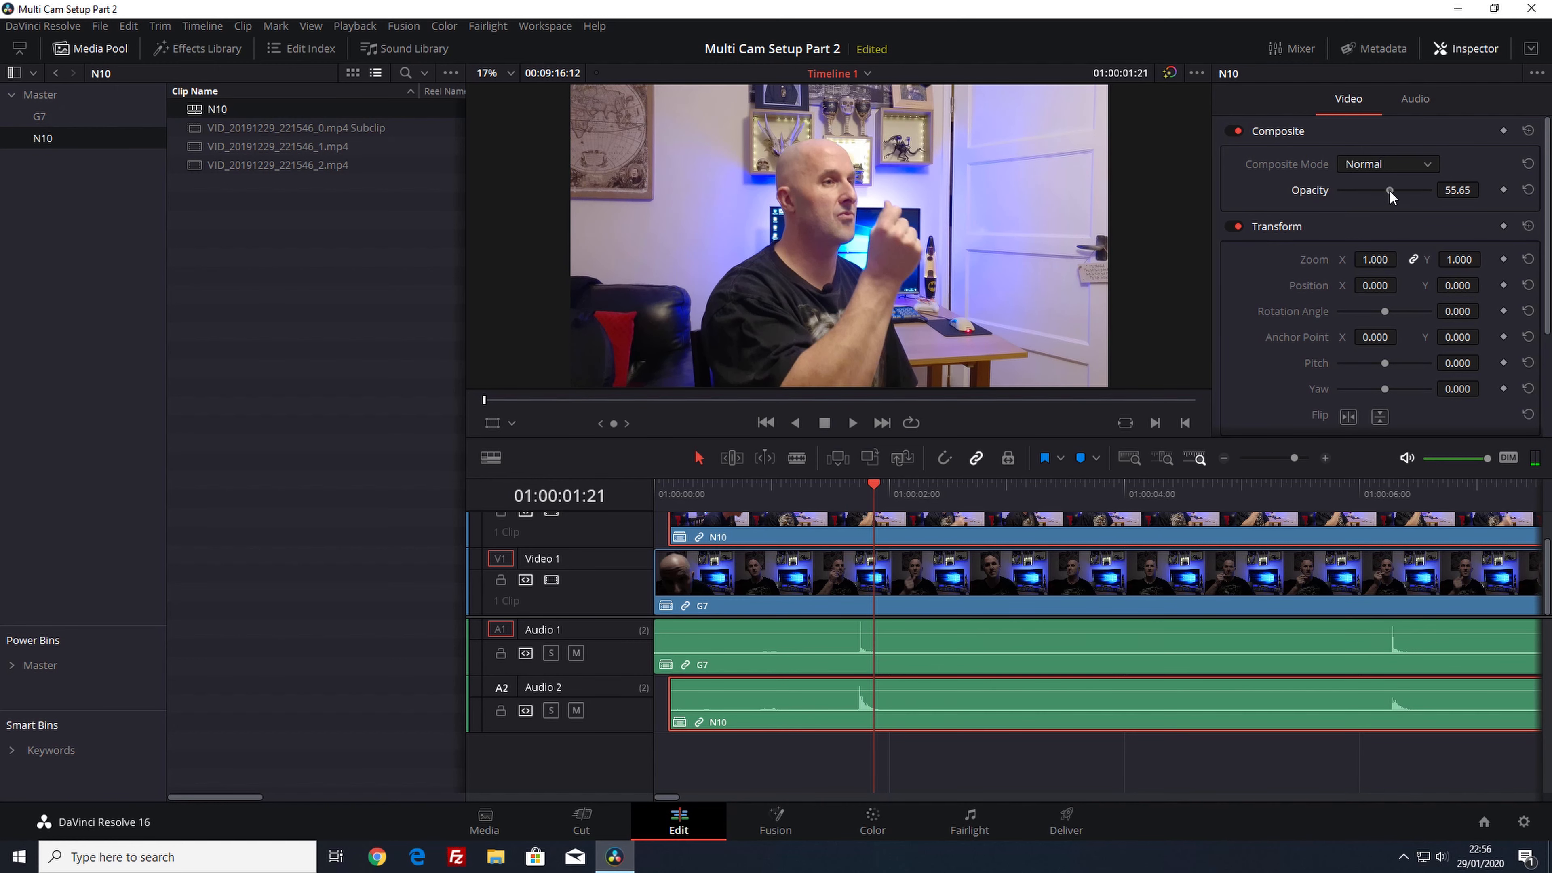
pyautogui.click(1389, 190)
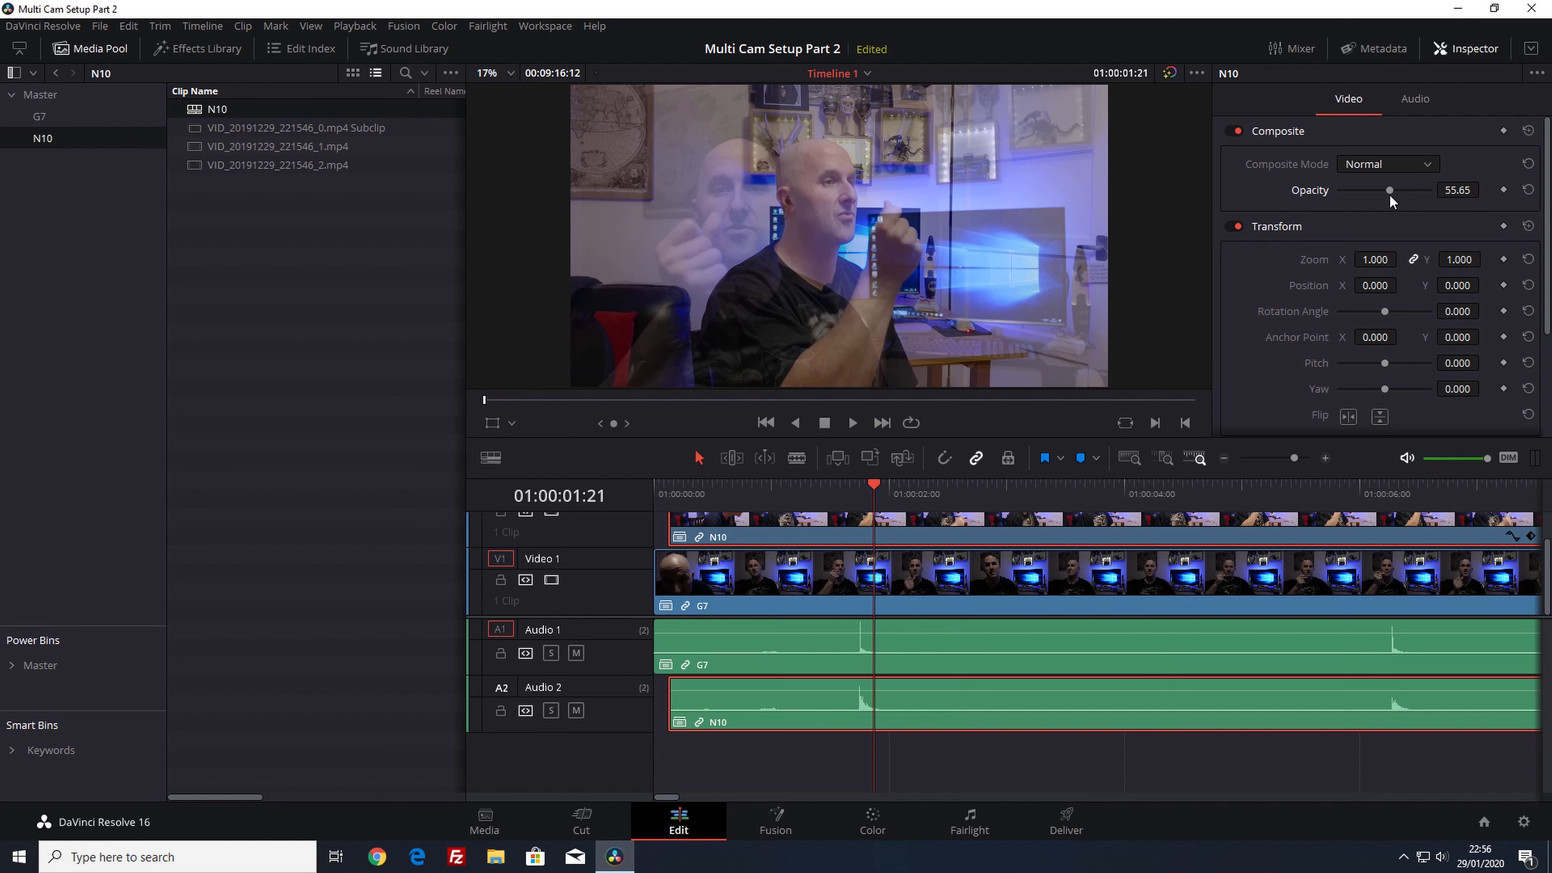
pyautogui.moveTo(1389, 190); pyautogui.dragTo(1378, 189)
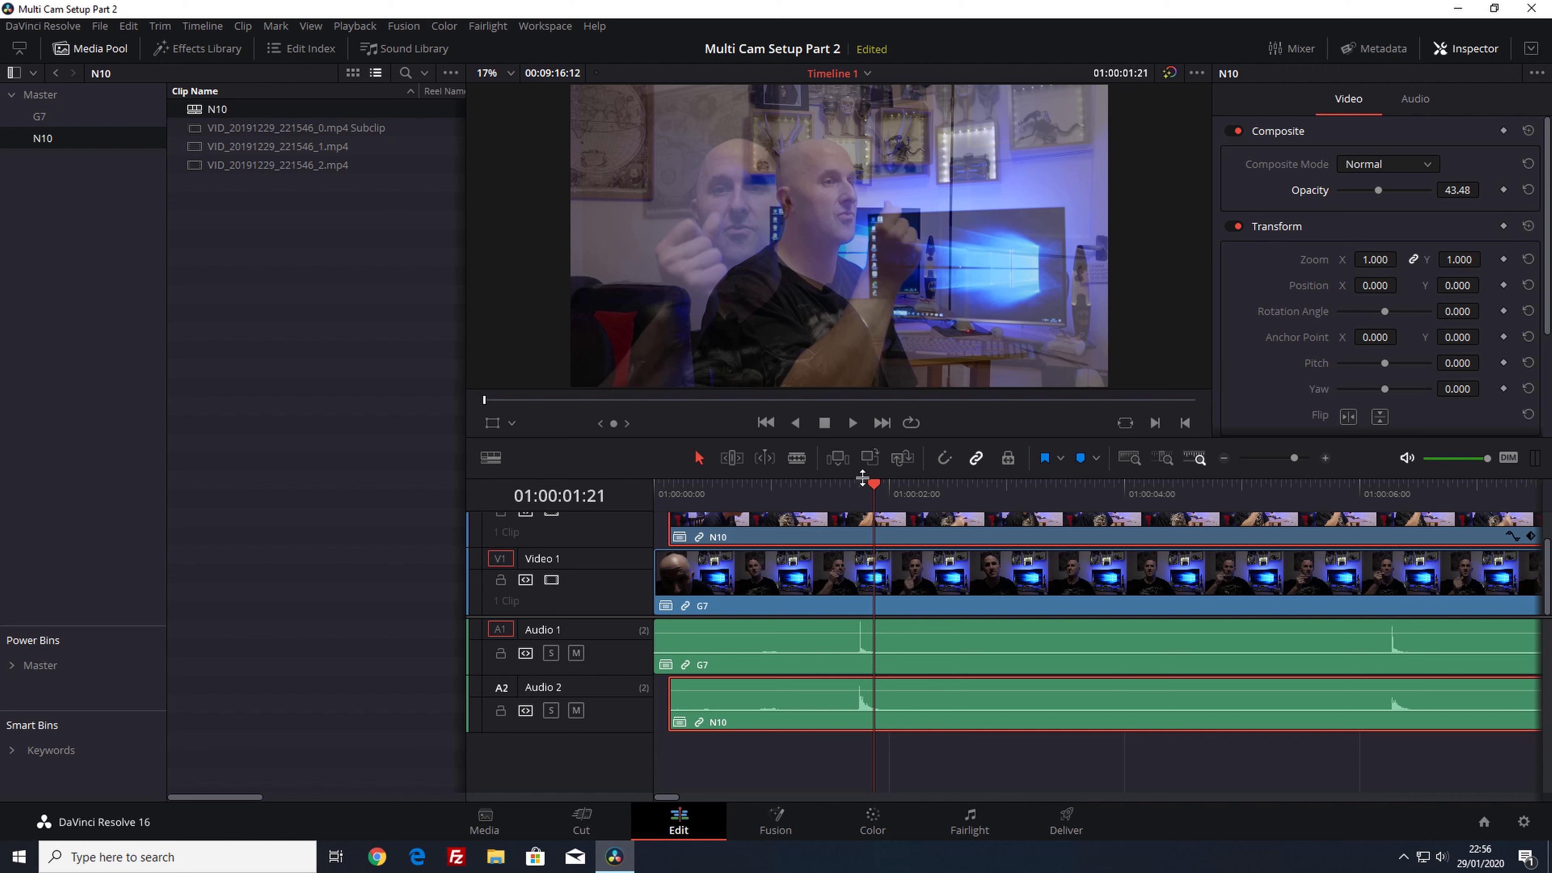
pyautogui.moveTo(873, 484); pyautogui.dragTo(824, 499)
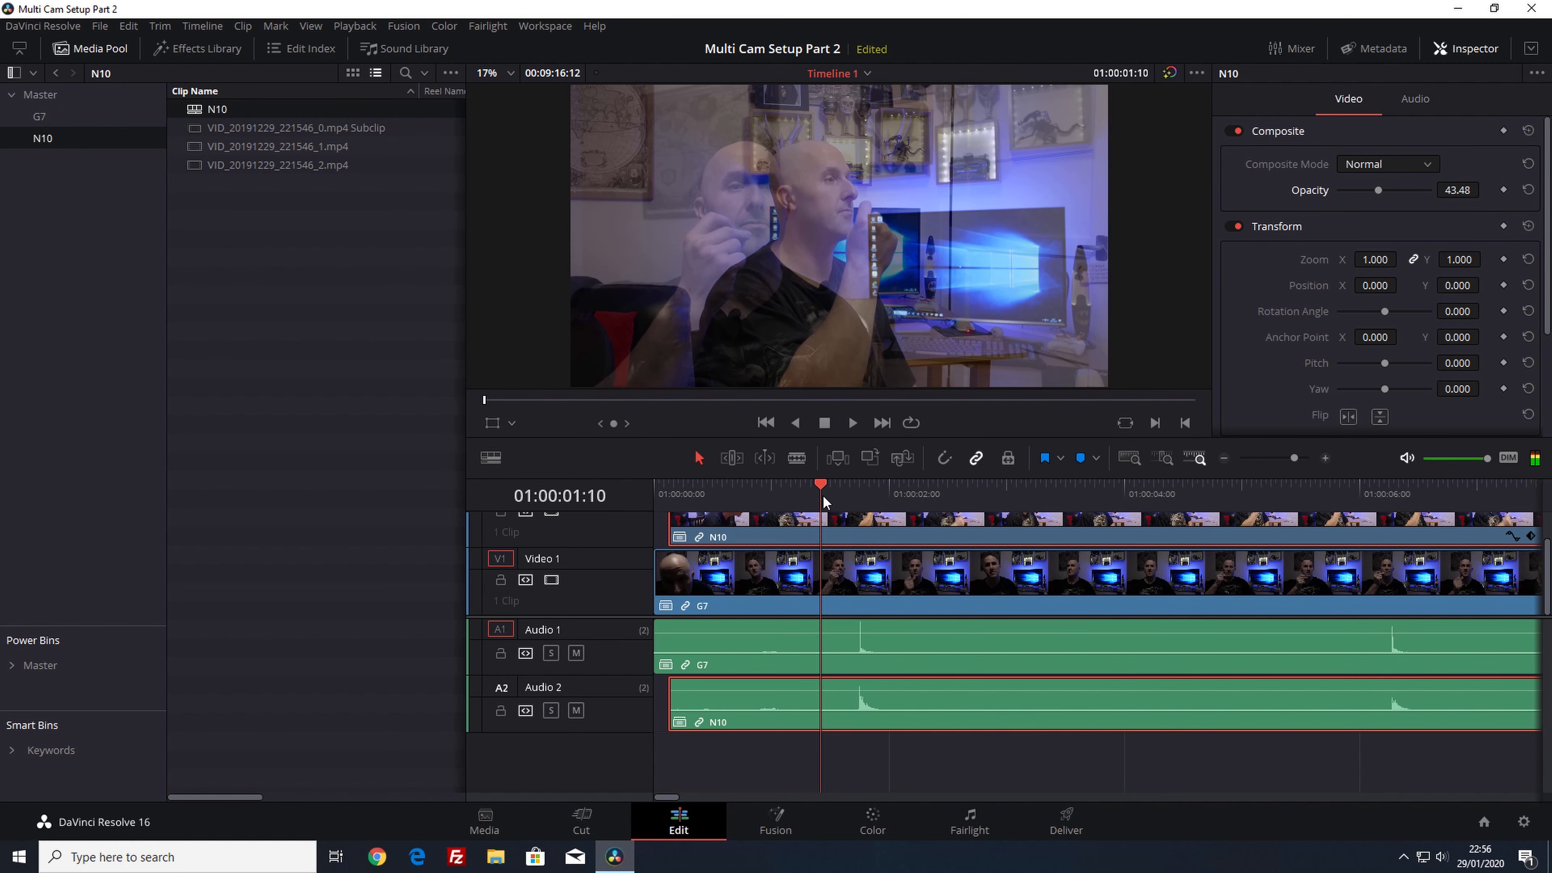
# Unlink N10's audio from its video and delete that audio from the Audio 2 track
pyautogui.click(764, 707)
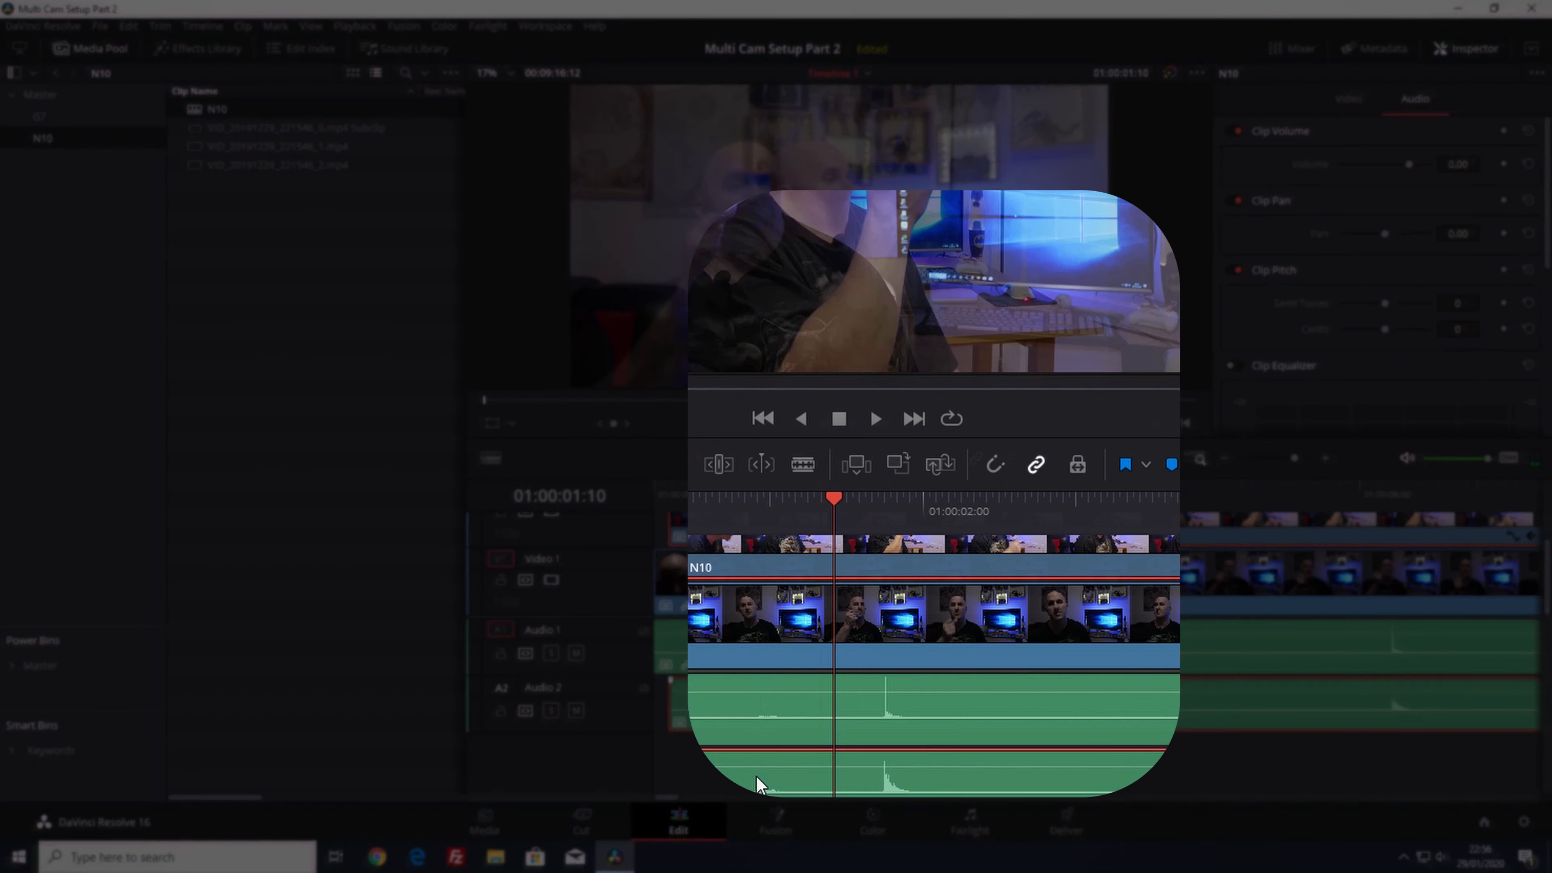
pyautogui.rightClick(757, 783)
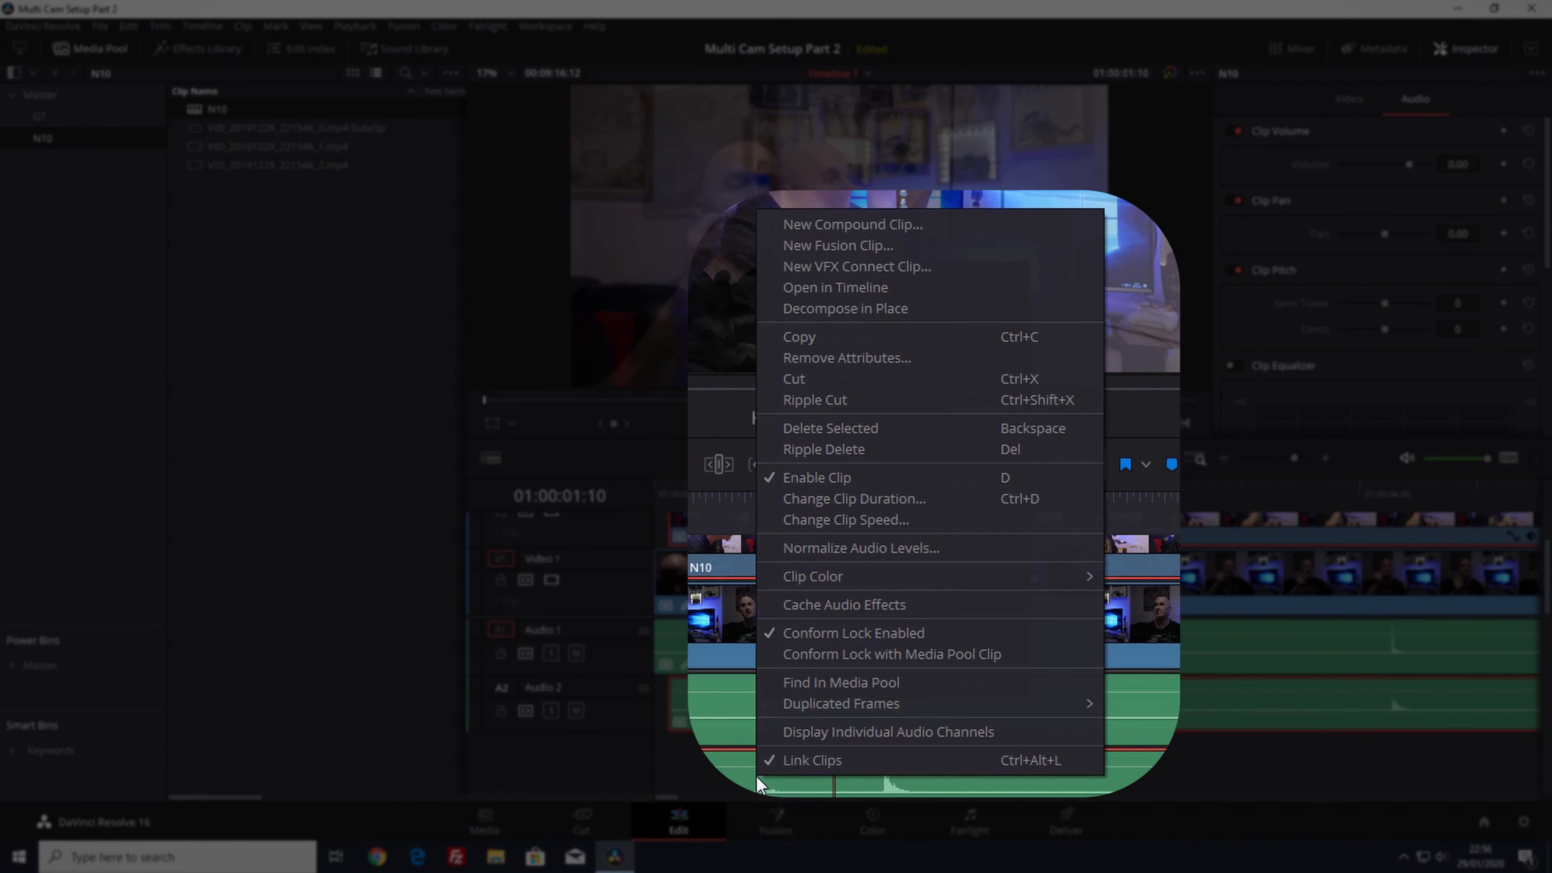
pyautogui.click(792, 769)
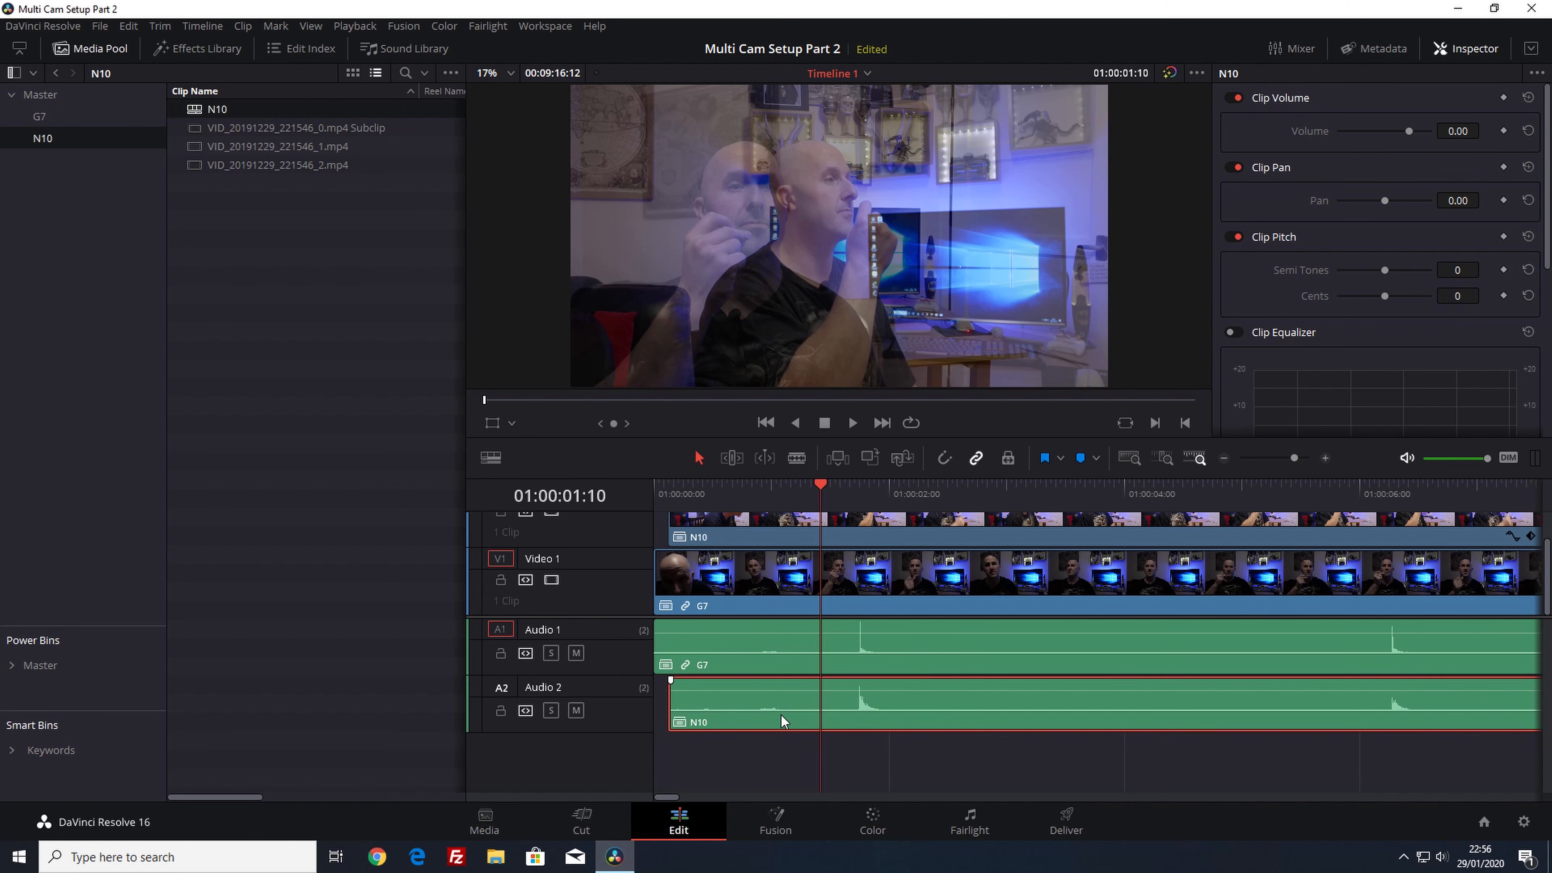
pyautogui.press('Delete')
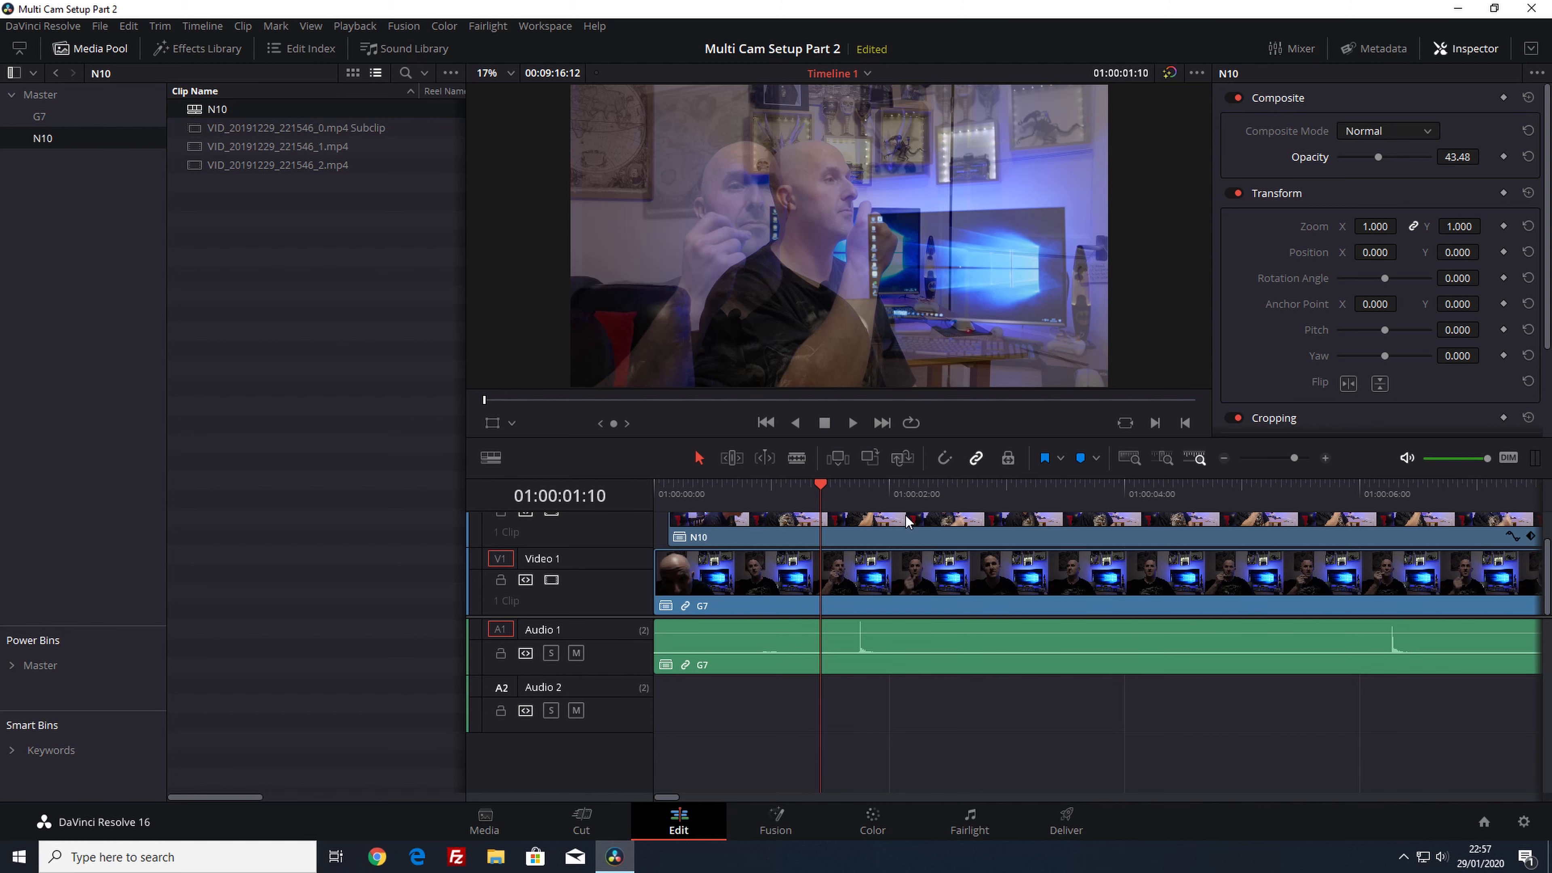
# Park the playhead where N10's video begins, at 01:00:00:03, and split the G7 clip there
pyautogui.scroll(2, 903, 514)
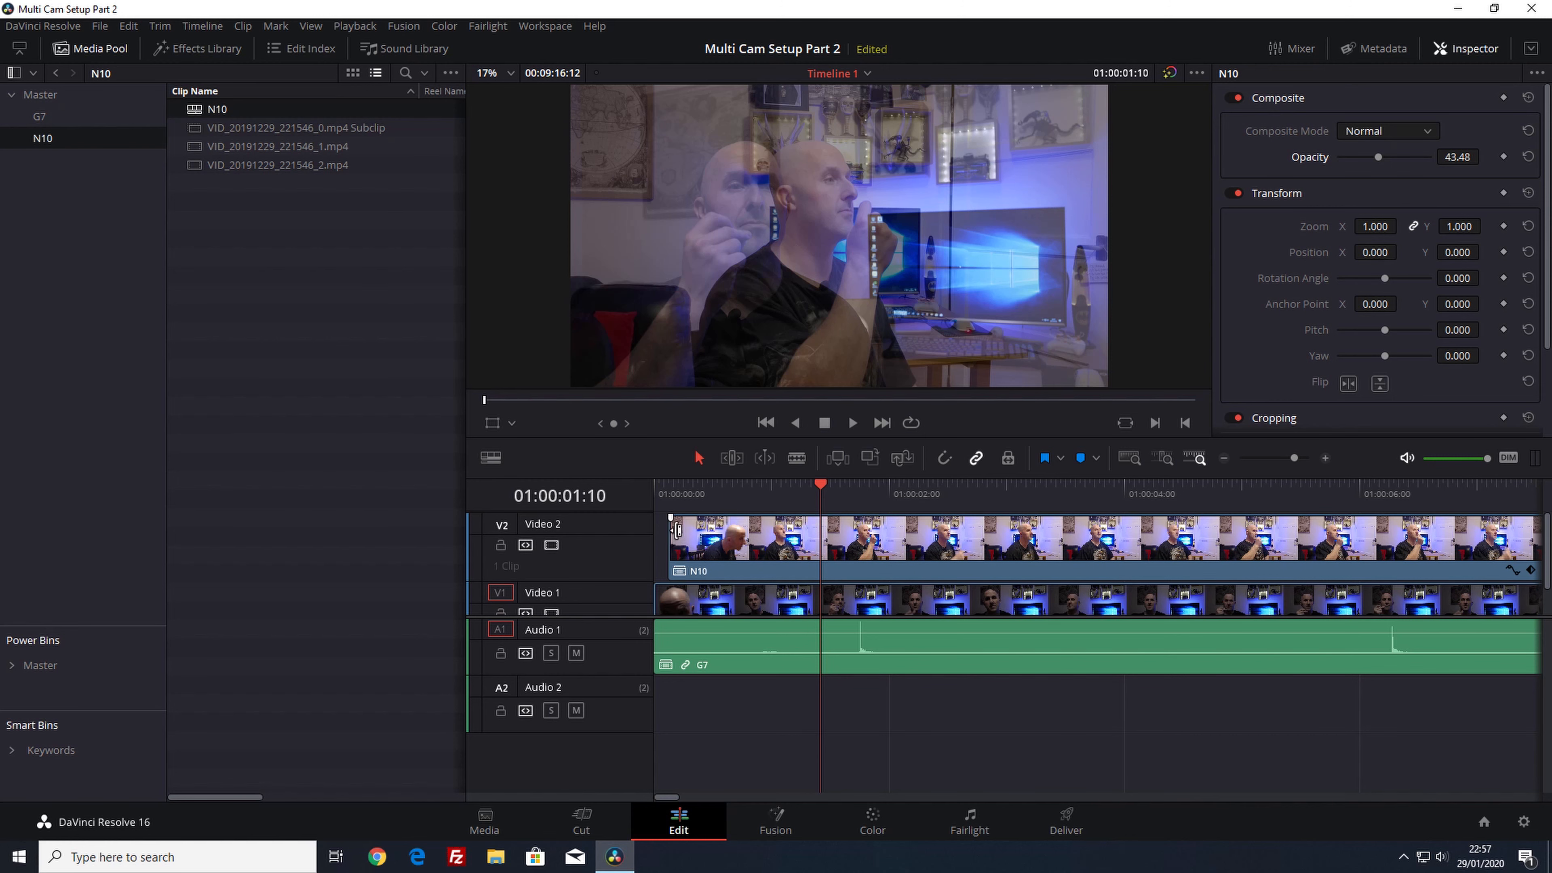
pyautogui.moveTo(820, 487); pyautogui.dragTo(659, 488)
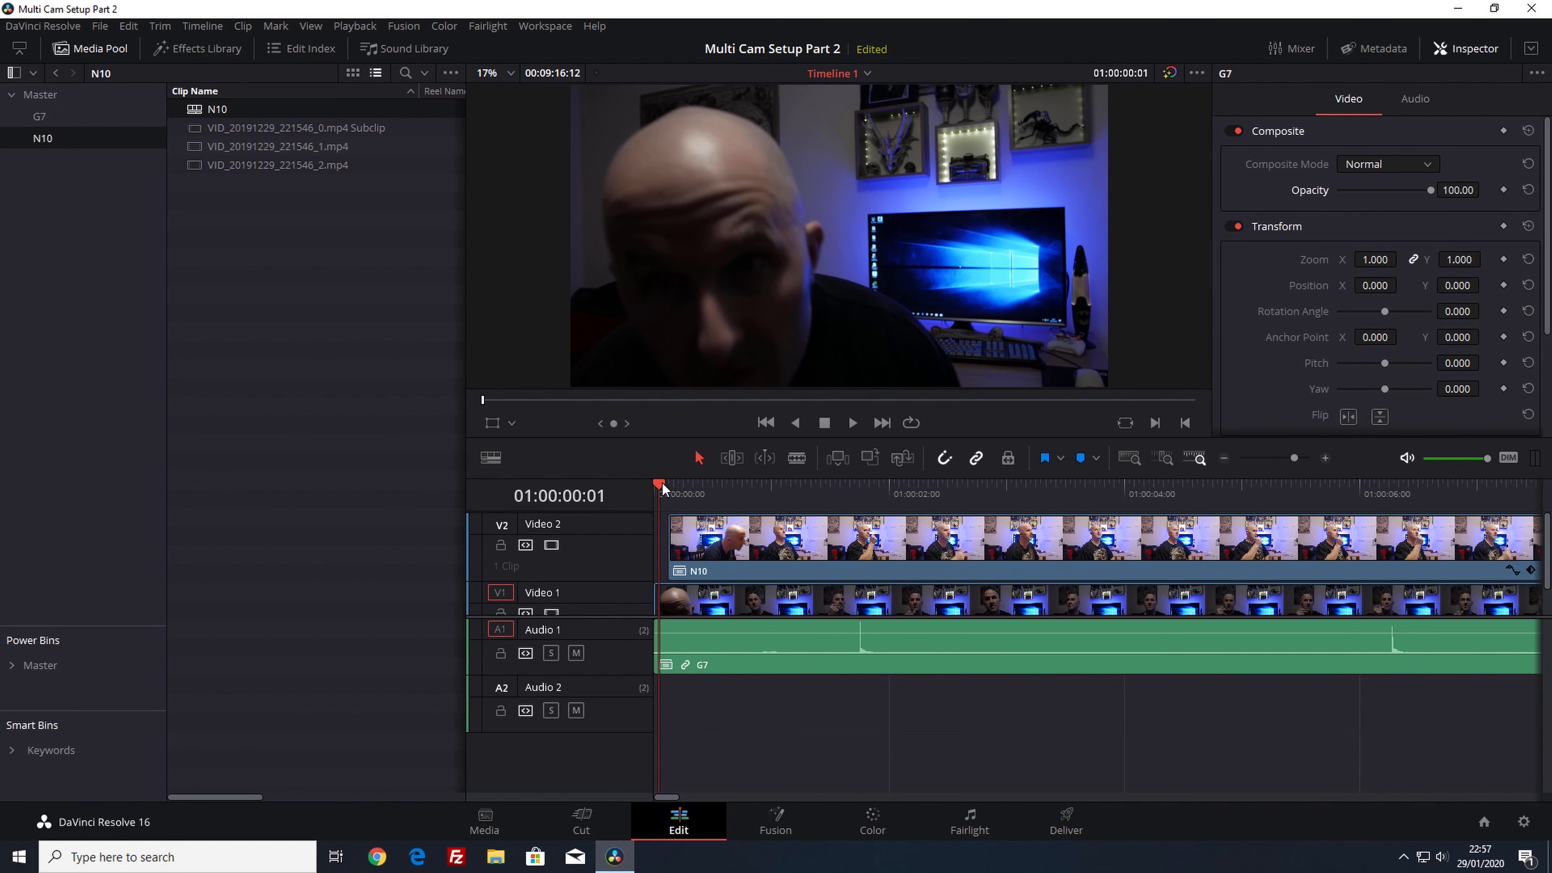
pyautogui.moveTo(663, 485); pyautogui.dragTo(671, 483)
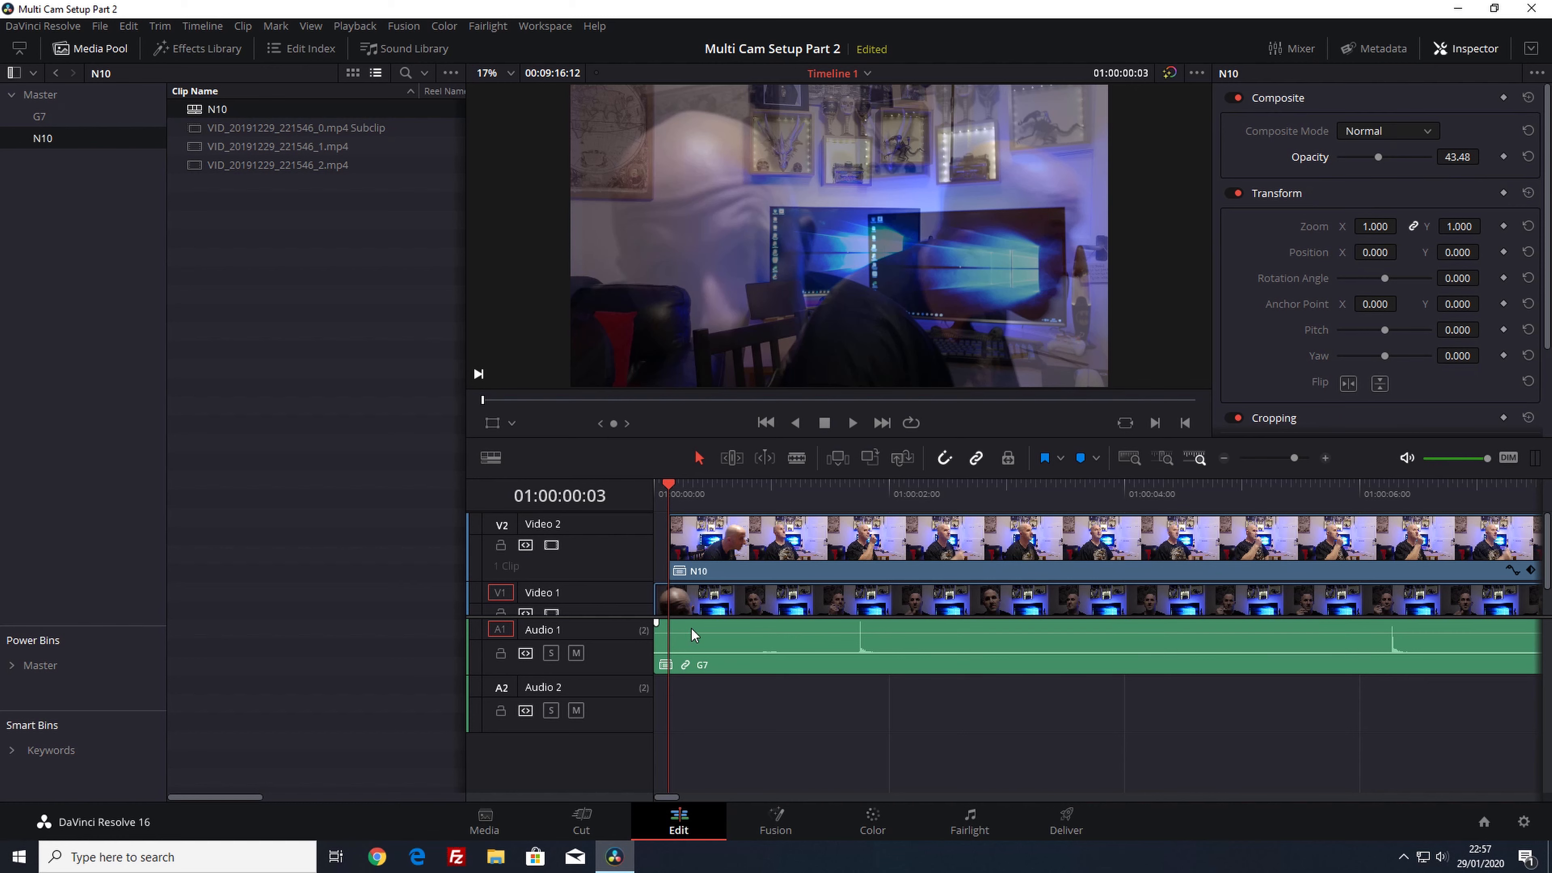
pyautogui.press('b')
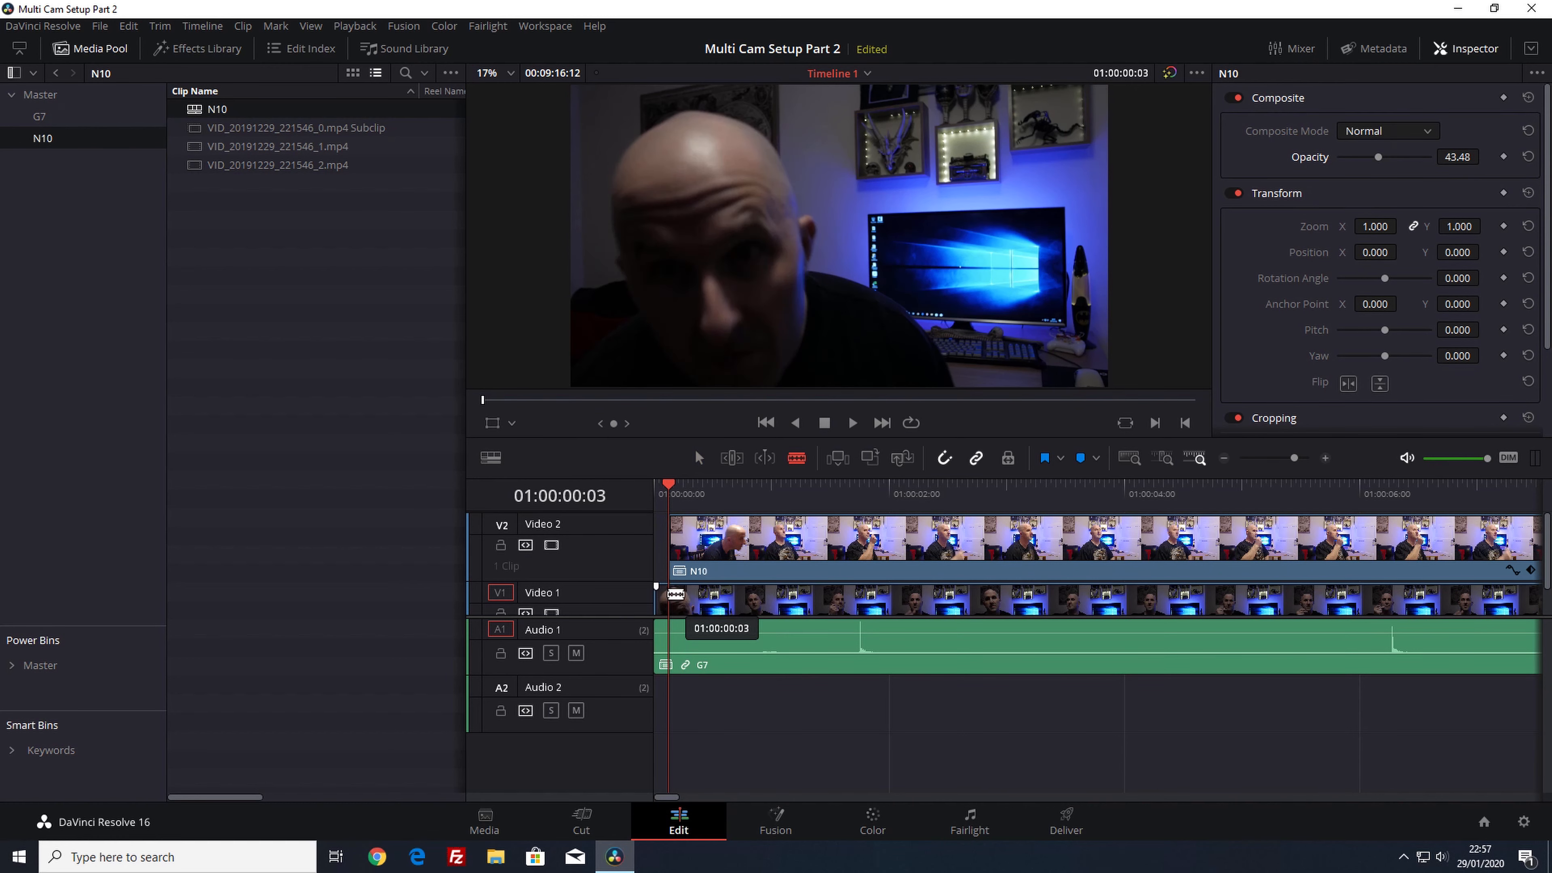
pyautogui.click(672, 596)
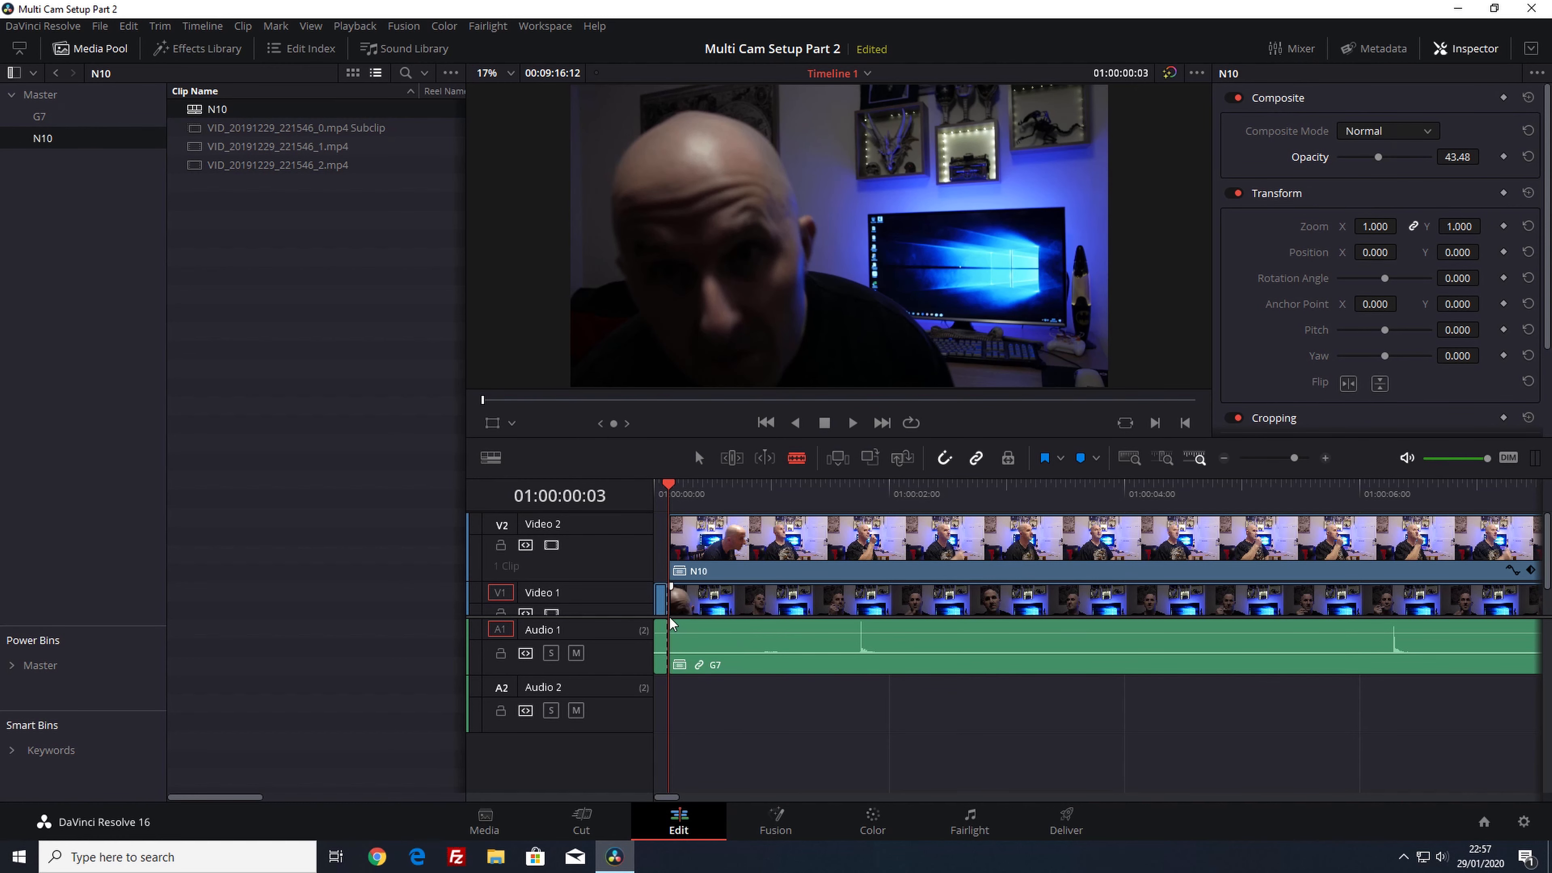
# Delete the short G7 piece before the cut and ripple delete the gap so both cameras start at 01:00:00:00
pyautogui.press('a')
pyautogui.click(662, 602)
pyautogui.press('BackSpace')
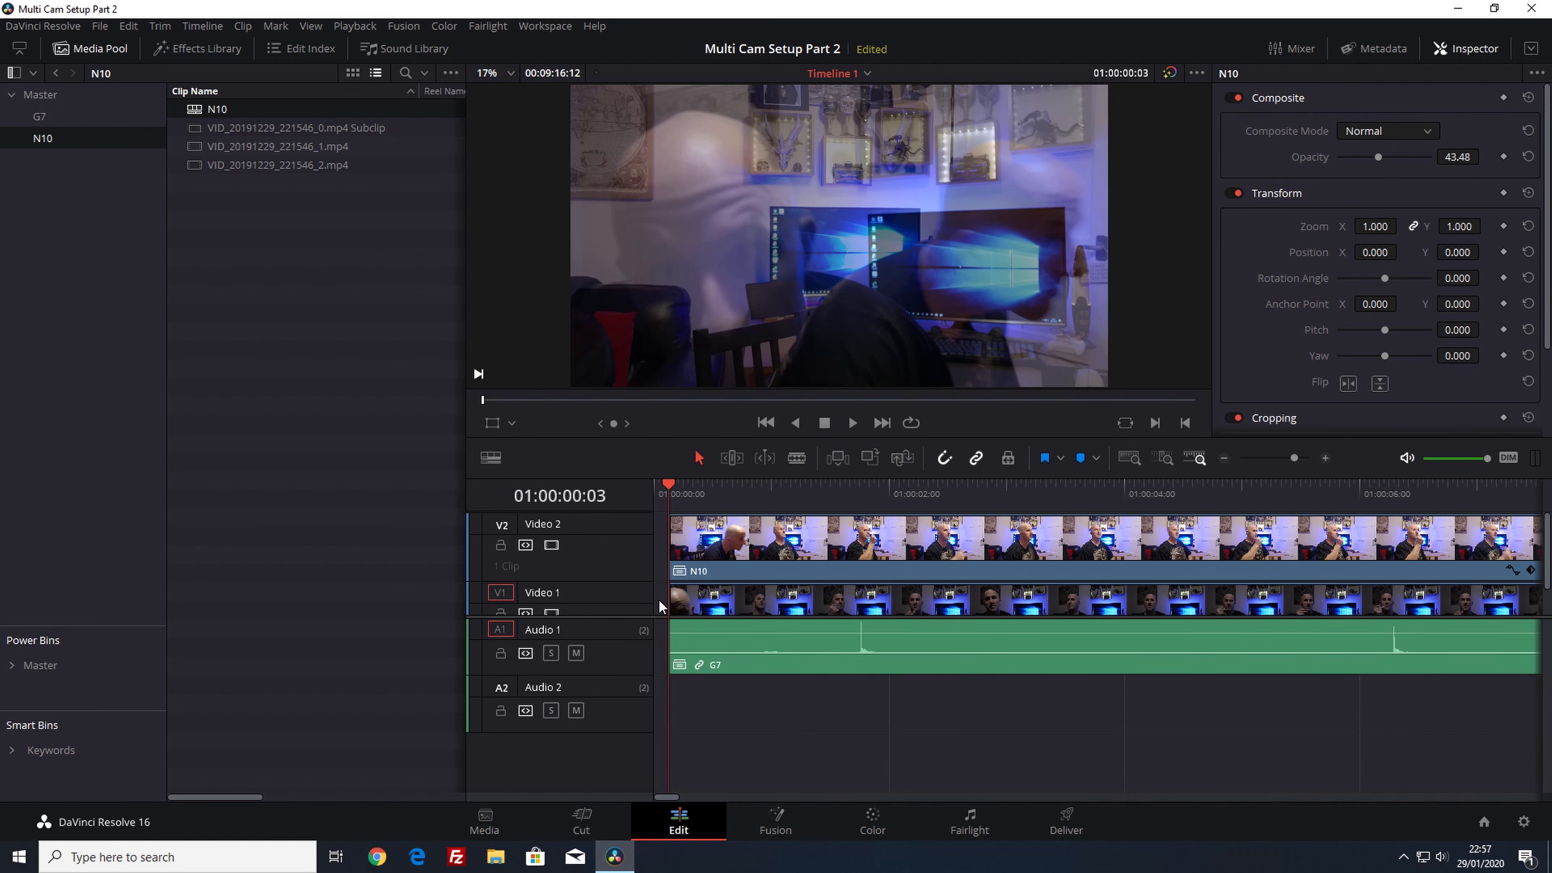
pyautogui.rightClick(659, 599)
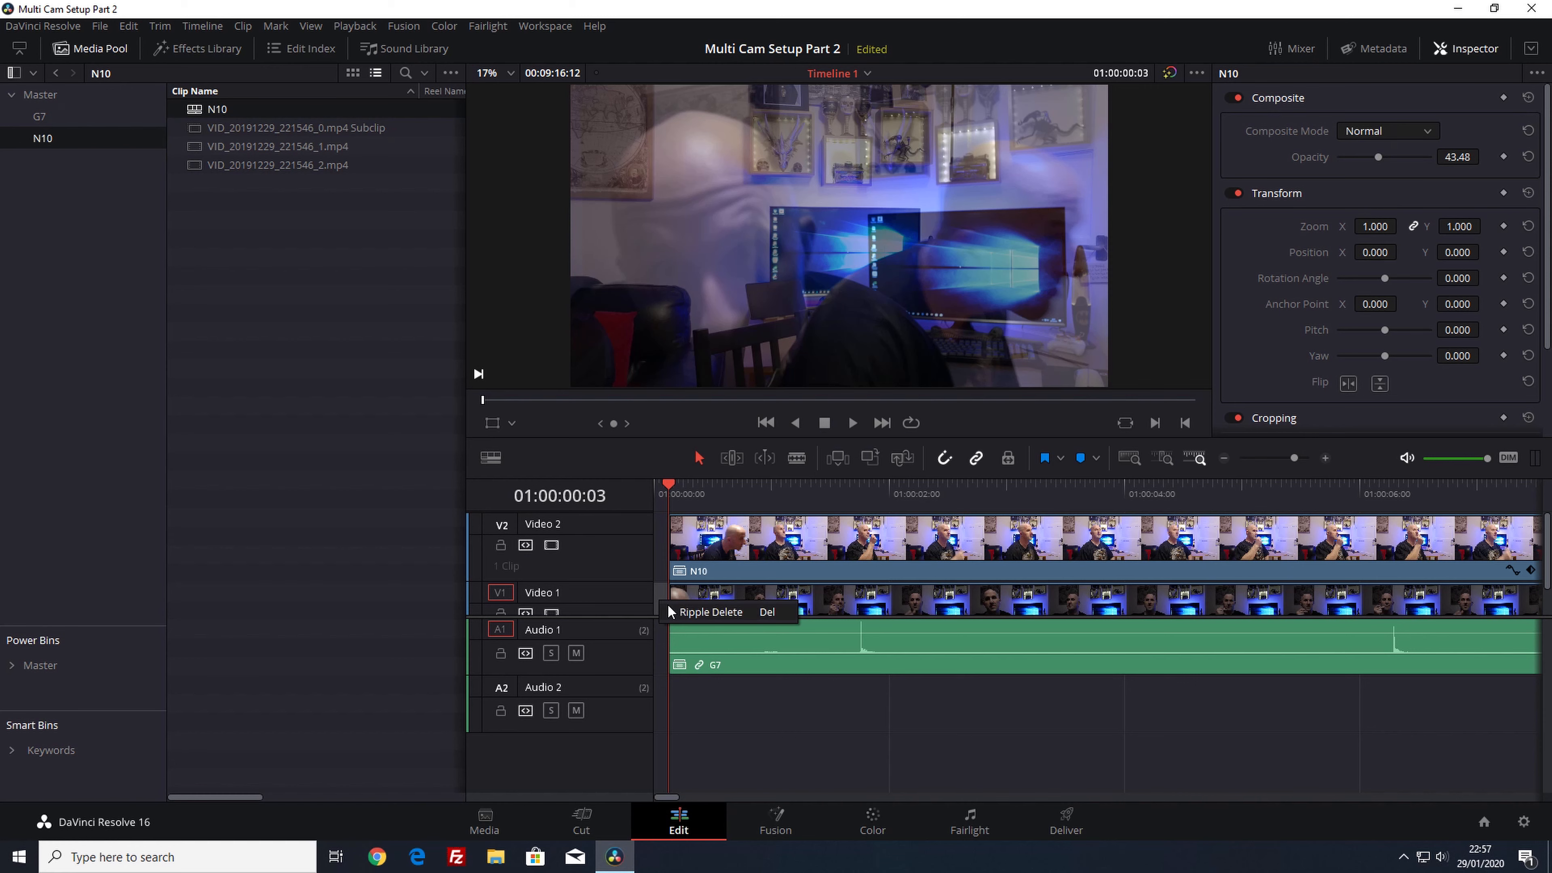
pyautogui.click(733, 611)
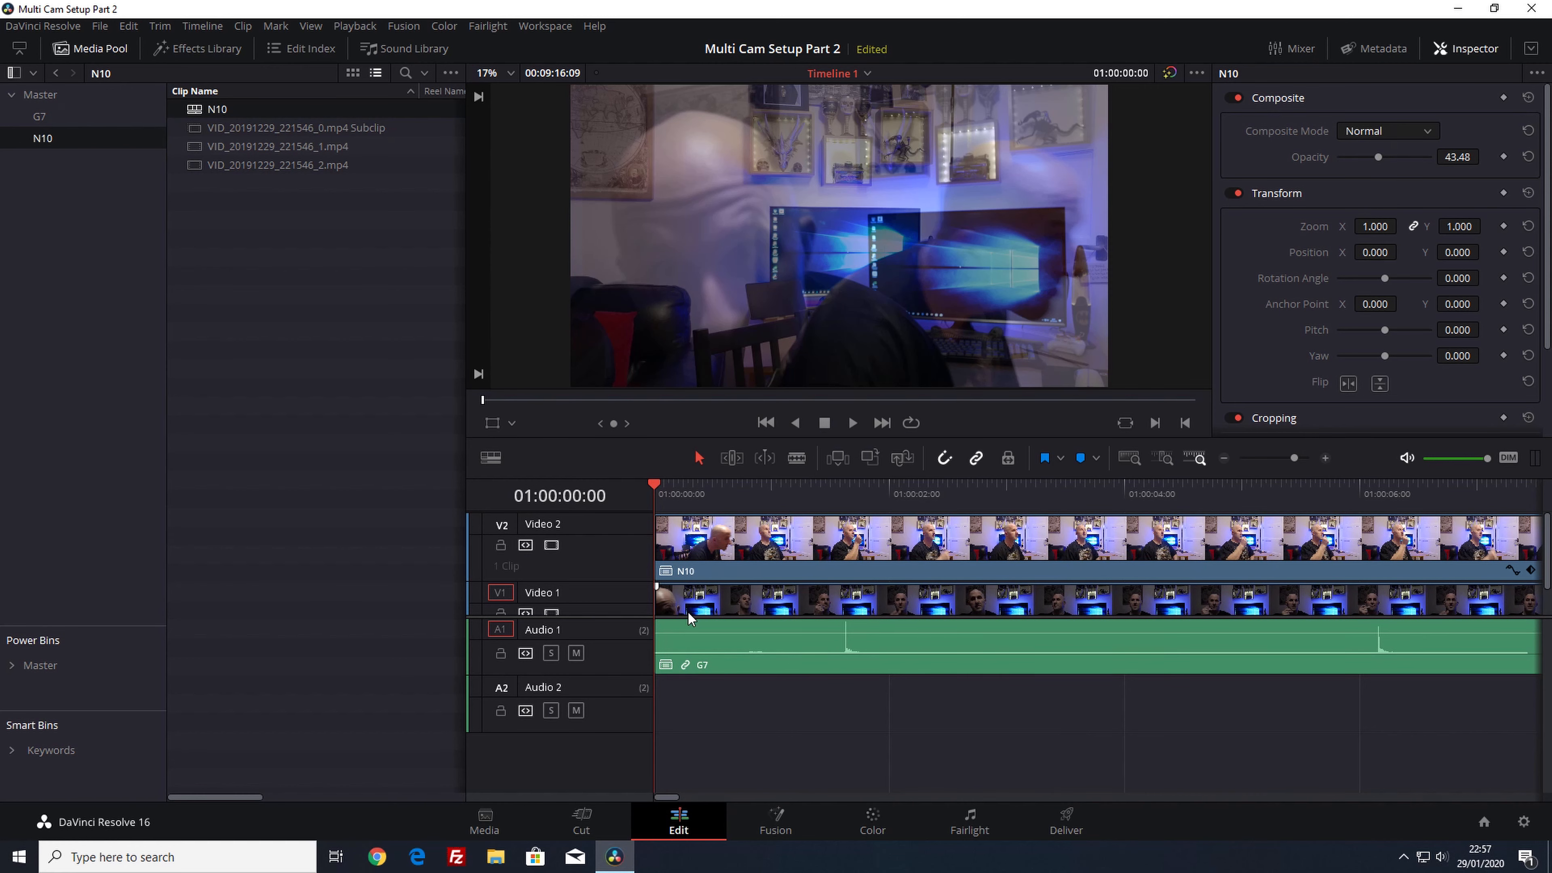
# Split both the G7 and N10 clips at 01:00:08:11, after the opening claps
pyautogui.scroll(-1, 689, 592)
pyautogui.scroll(1, 689, 591)
pyautogui.click(1225, 458)
pyautogui.click(1224, 458)
pyautogui.click(1224, 458)
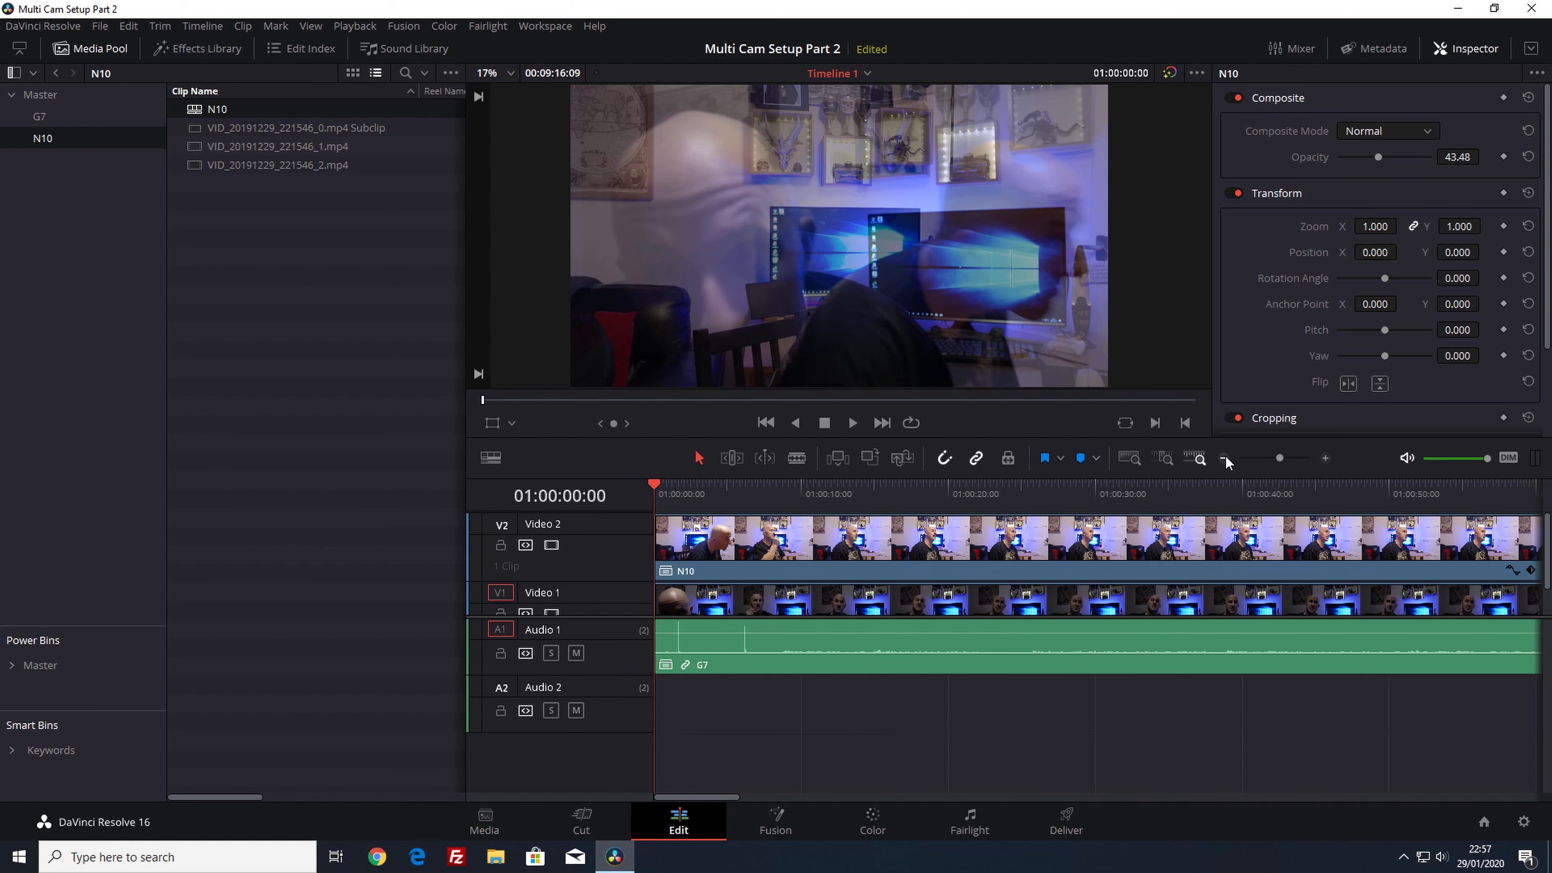
pyautogui.click(1224, 458)
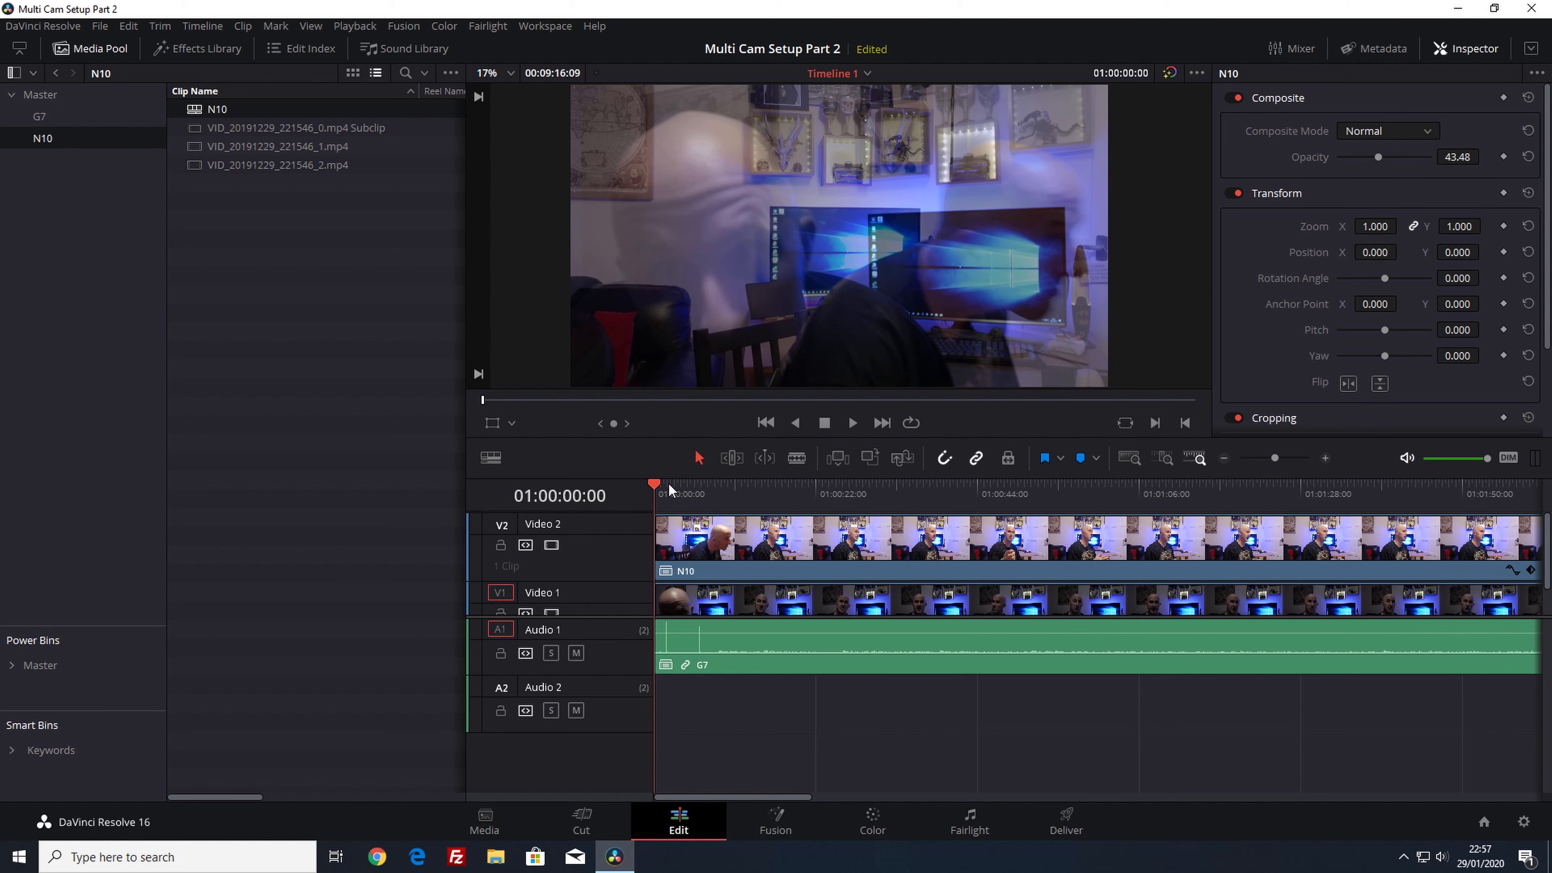
pyautogui.moveTo(670, 493); pyautogui.dragTo(715, 490)
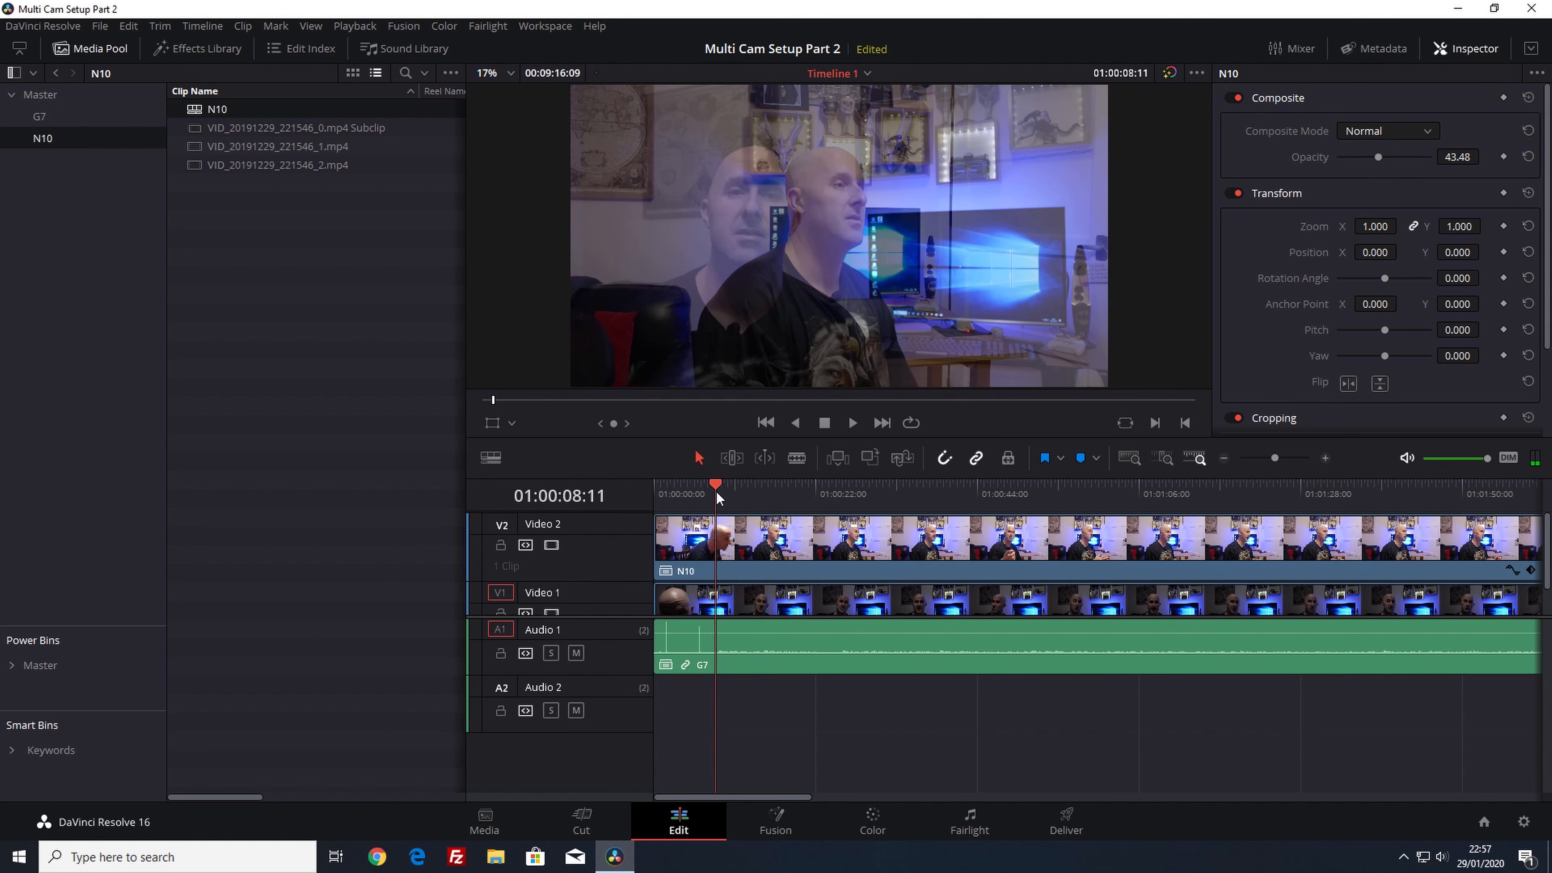
pyautogui.press('b')
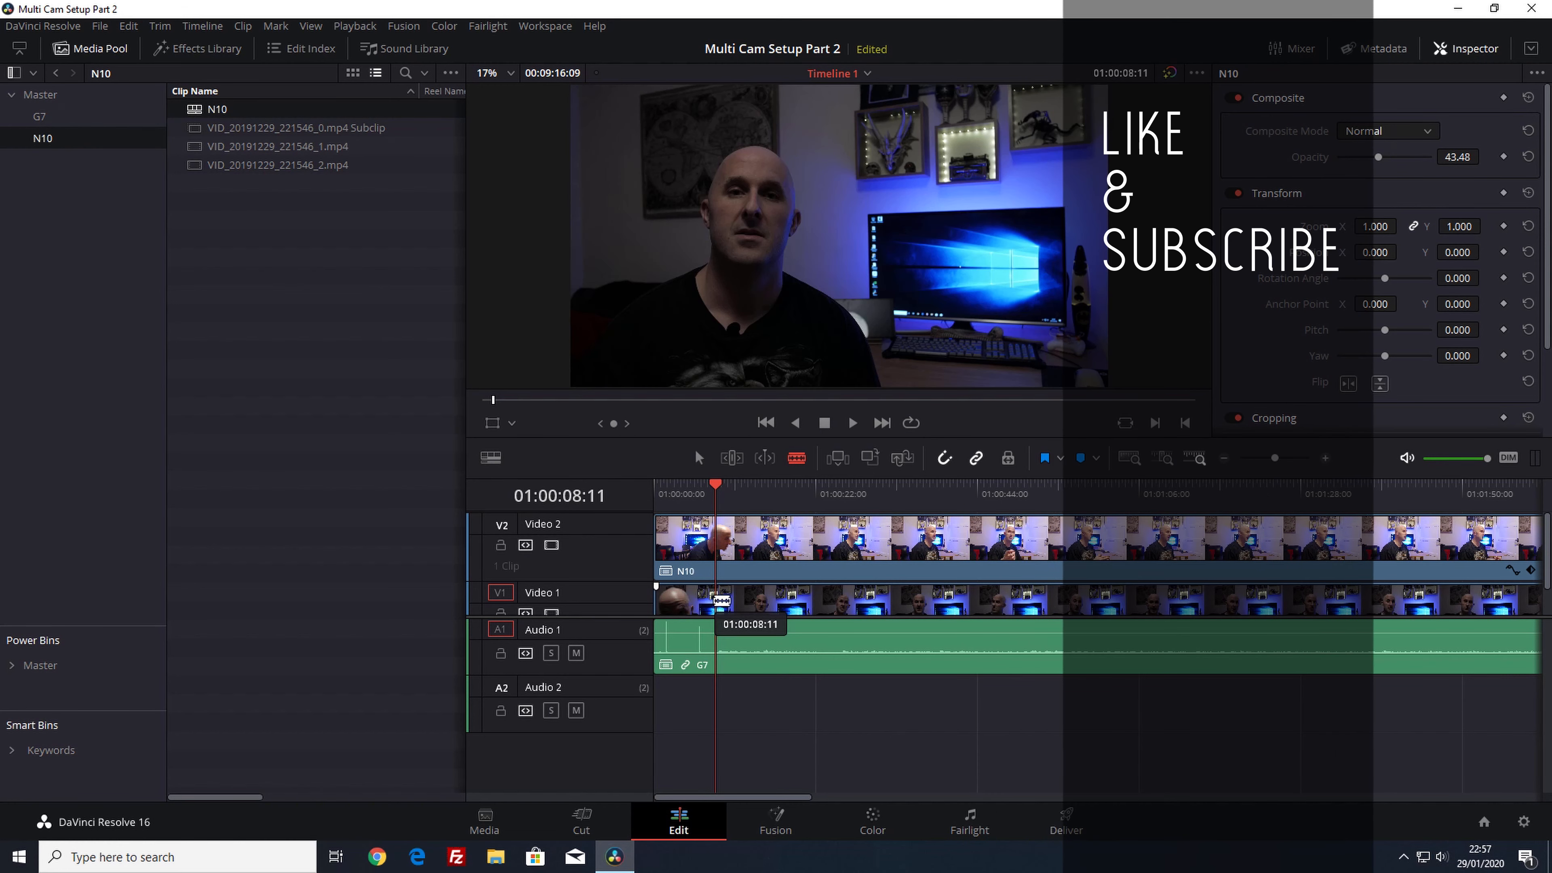
pyautogui.click(719, 603)
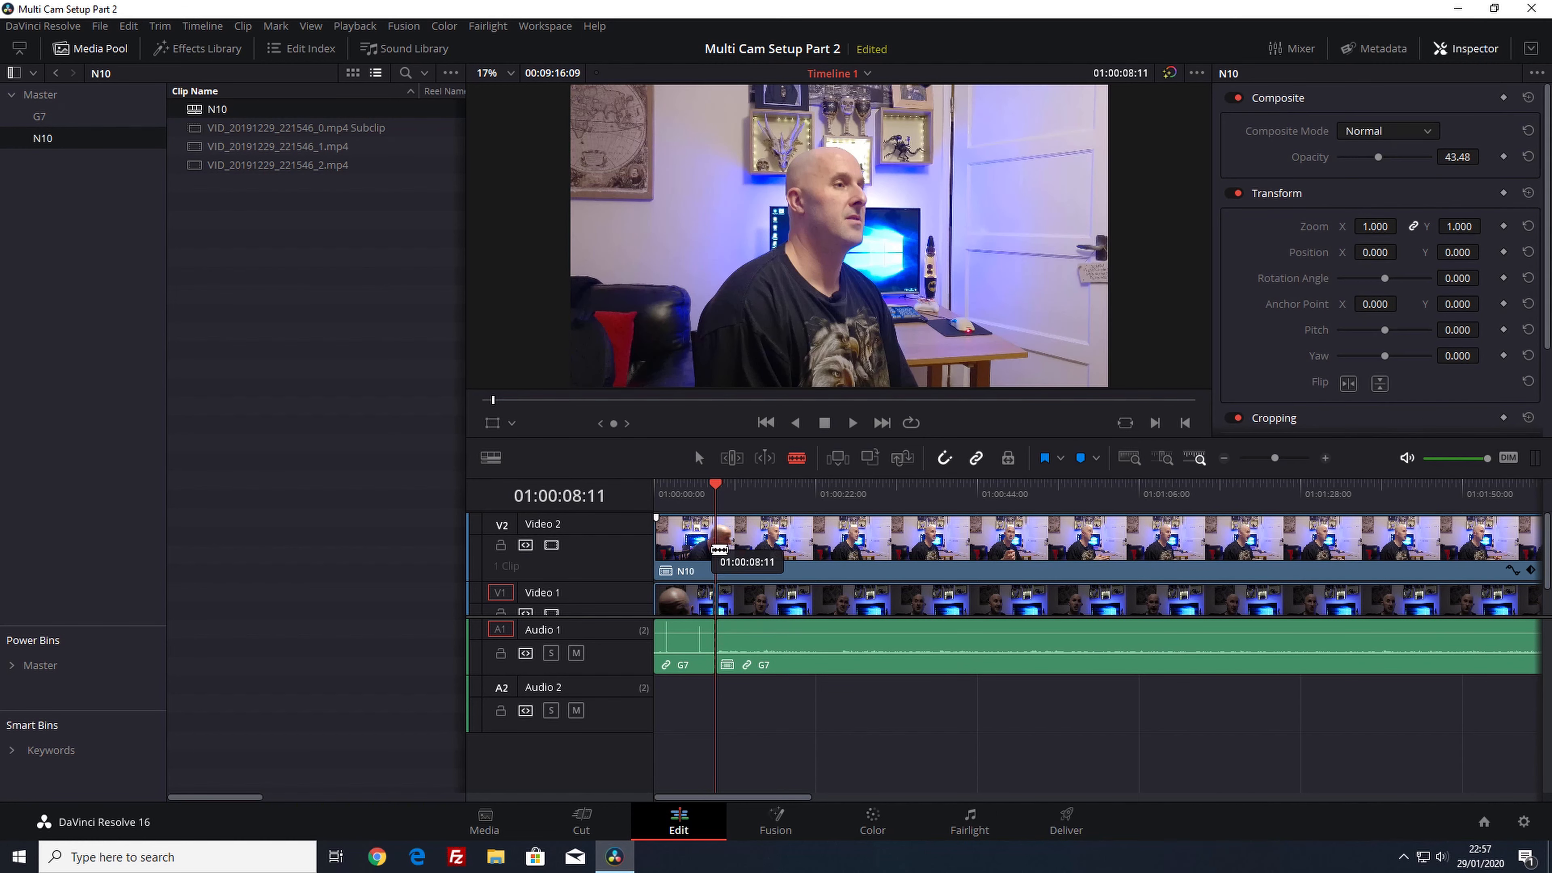
pyautogui.click(719, 549)
# Delete the opening pieces of N10 and G7 before the cut and ripple delete the gap they leave
pyautogui.press('a')
pyautogui.click(685, 544)
pyautogui.press('BackSpace')
pyautogui.click(683, 602)
pyautogui.press('BackSpace')
pyautogui.rightClick(675, 602)
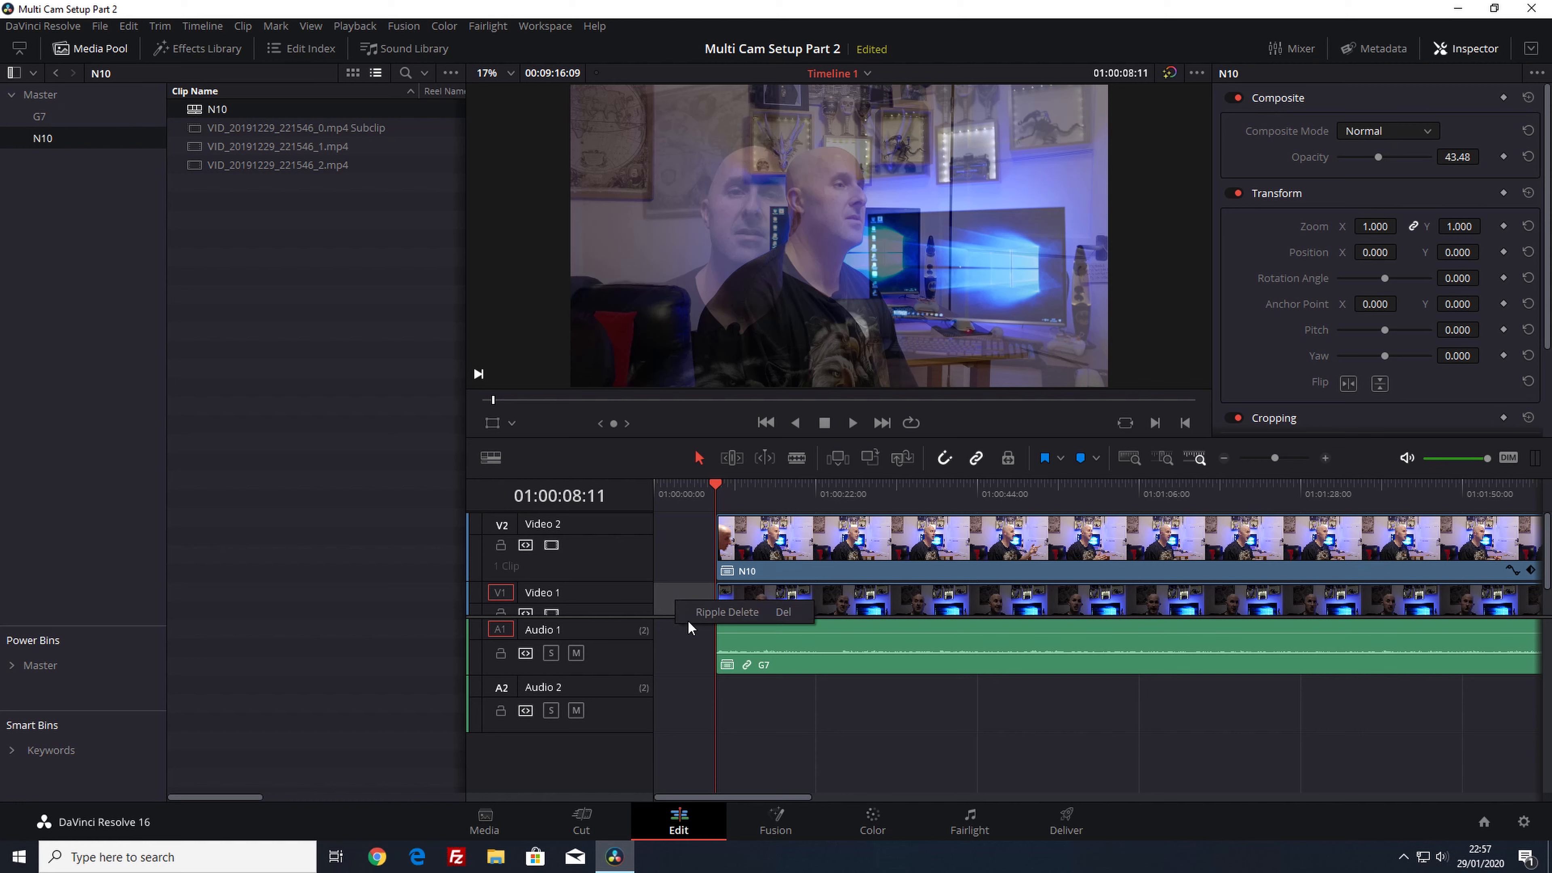
pyautogui.click(690, 614)
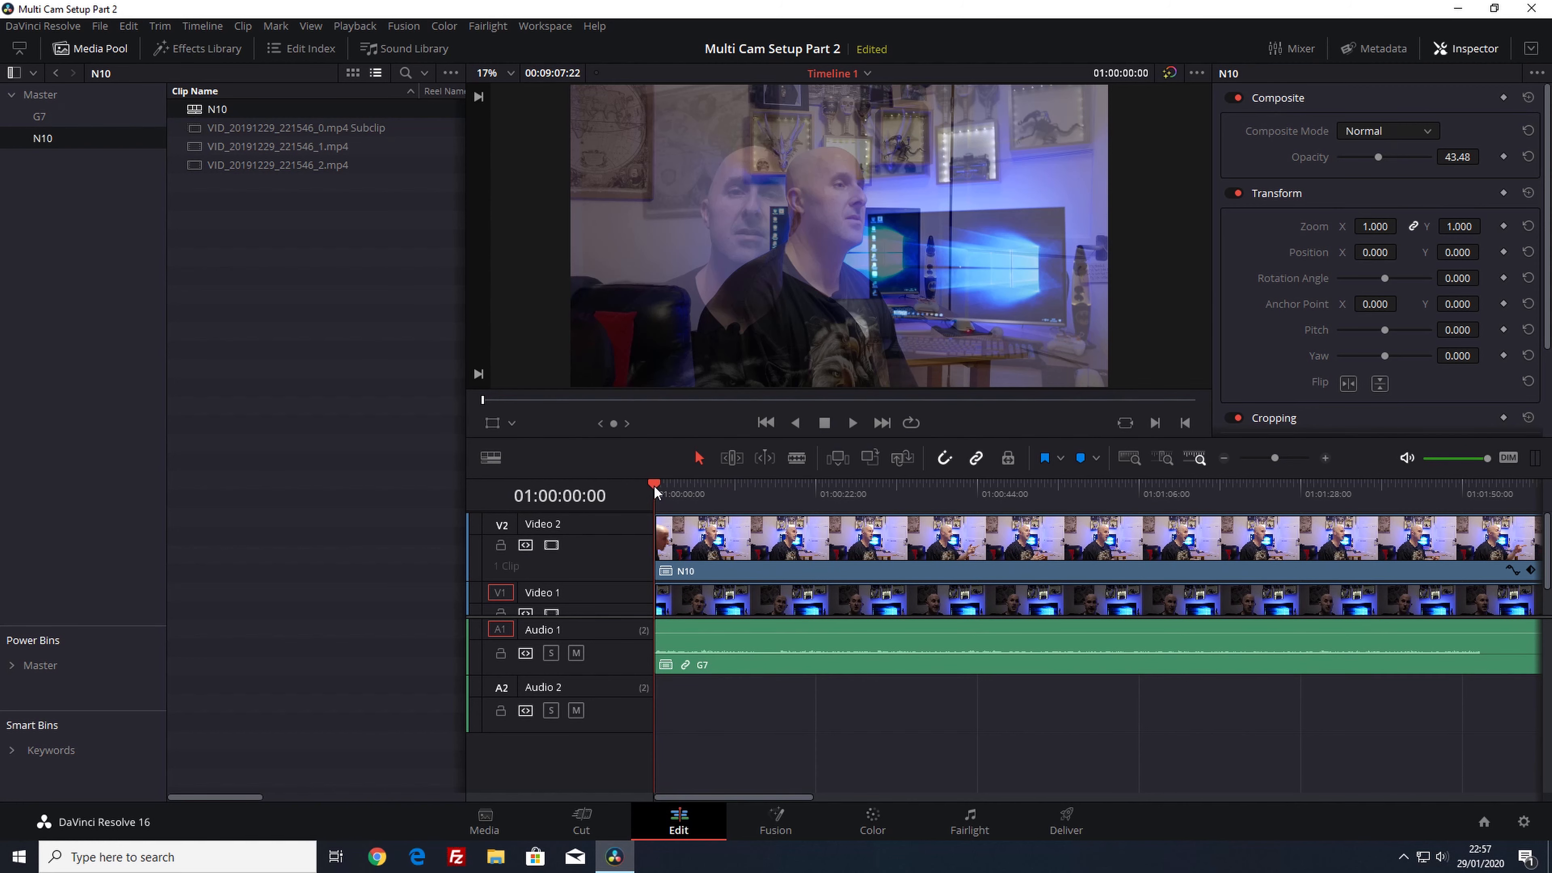
# Trim the start of N10 on Video 2 to about 01:00:19, leaving G7 uncovered before it
pyautogui.moveTo(657, 492)
pyautogui.mouseDown()
pyautogui.moveTo(815, 503)
pyautogui.moveTo(664, 514)
pyautogui.mouseUp()
pyautogui.scroll(-1, 722, 596)
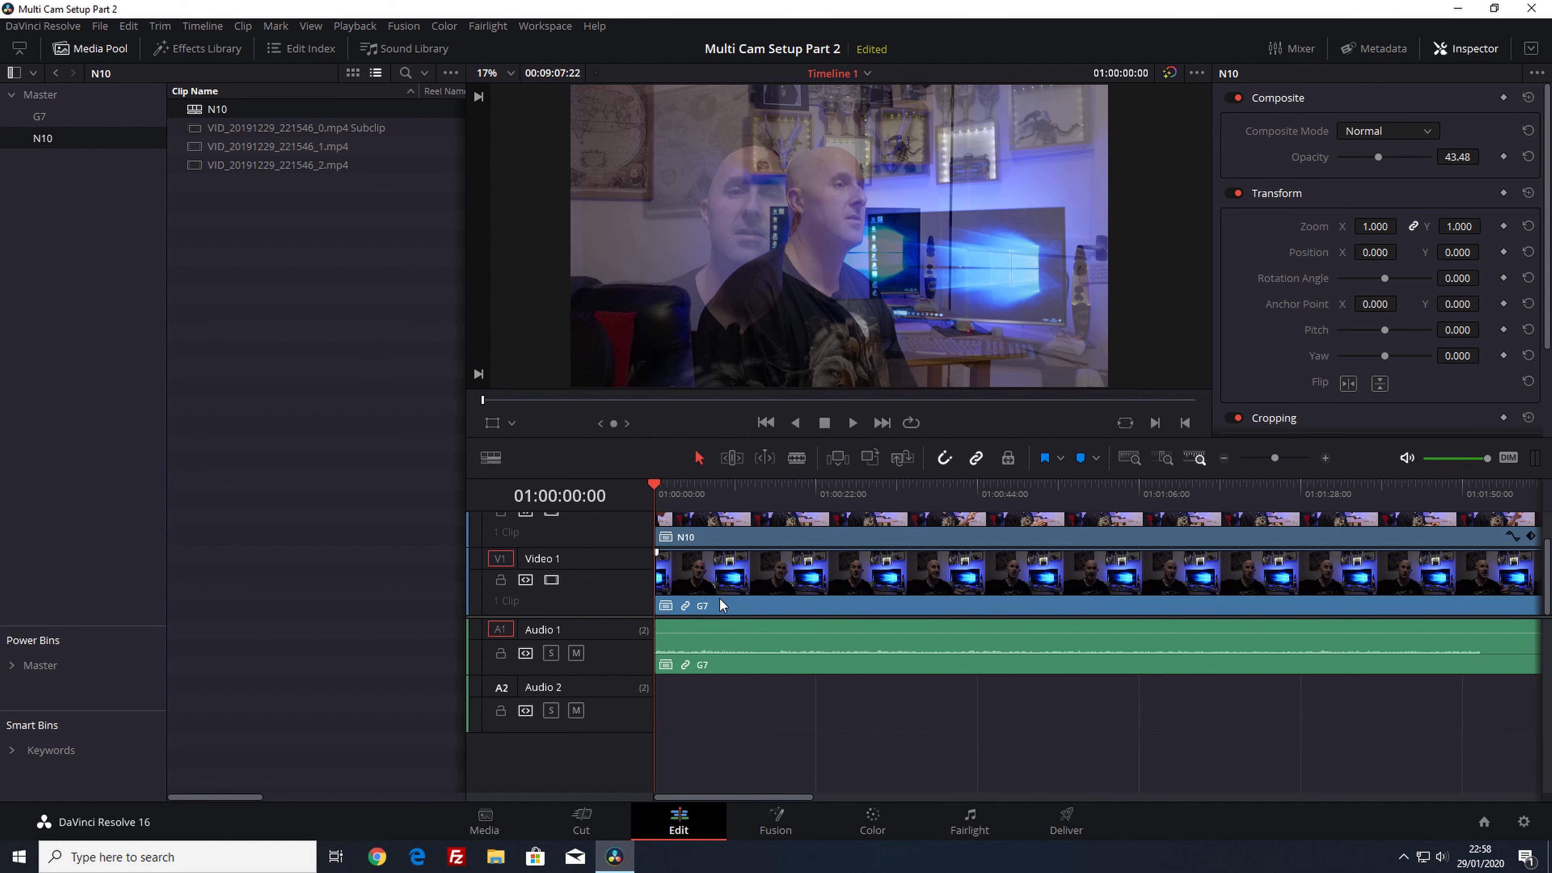
pyautogui.scroll(1, 717, 569)
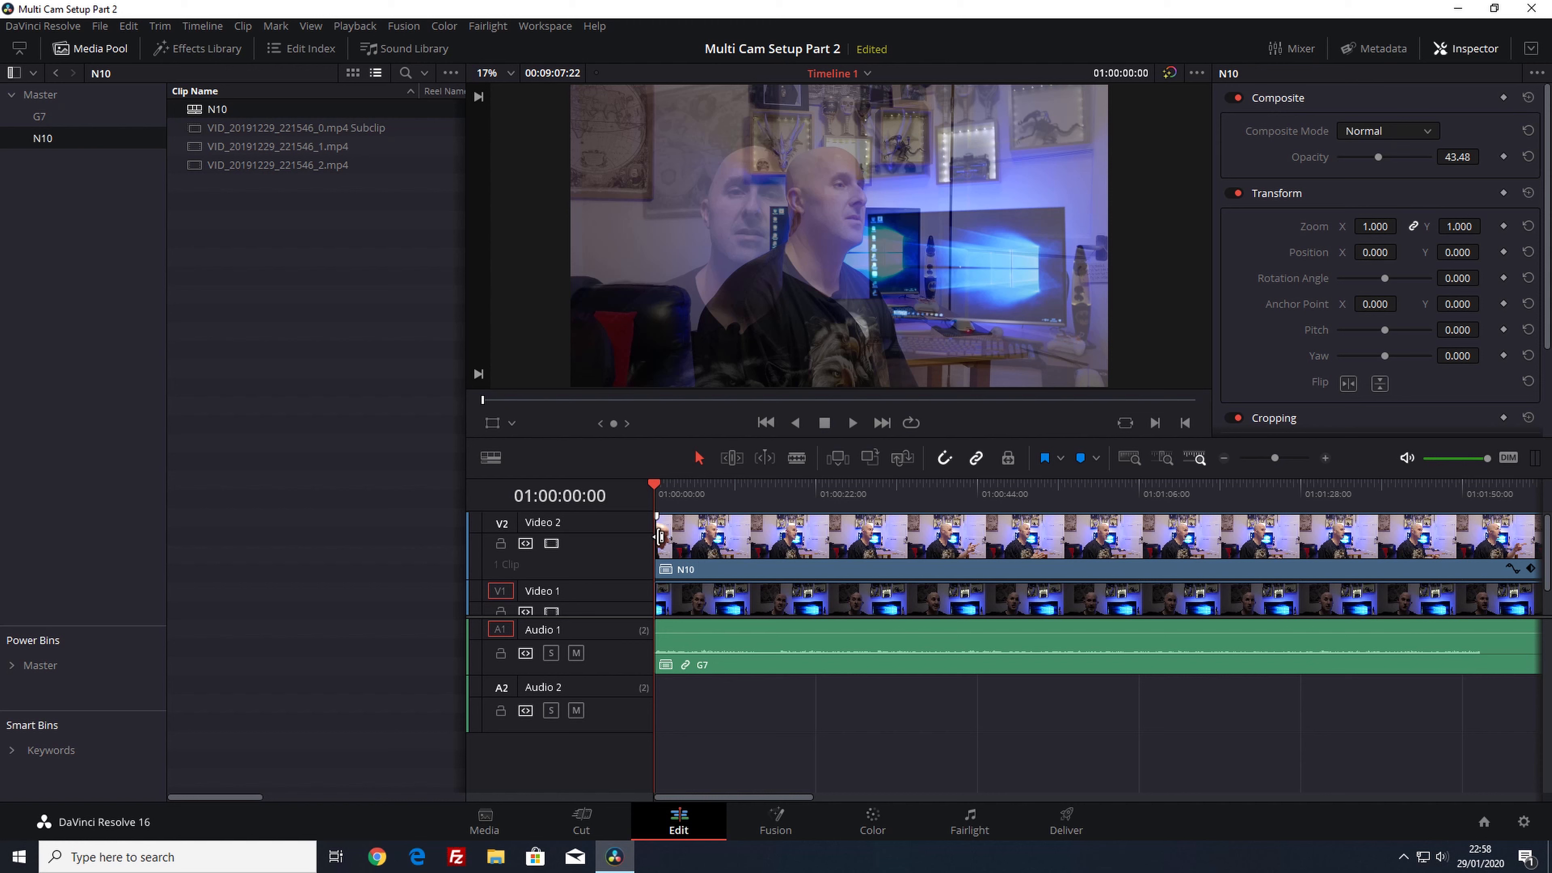
pyautogui.moveTo(660, 537); pyautogui.dragTo(802, 546)
pyautogui.click(736, 555)
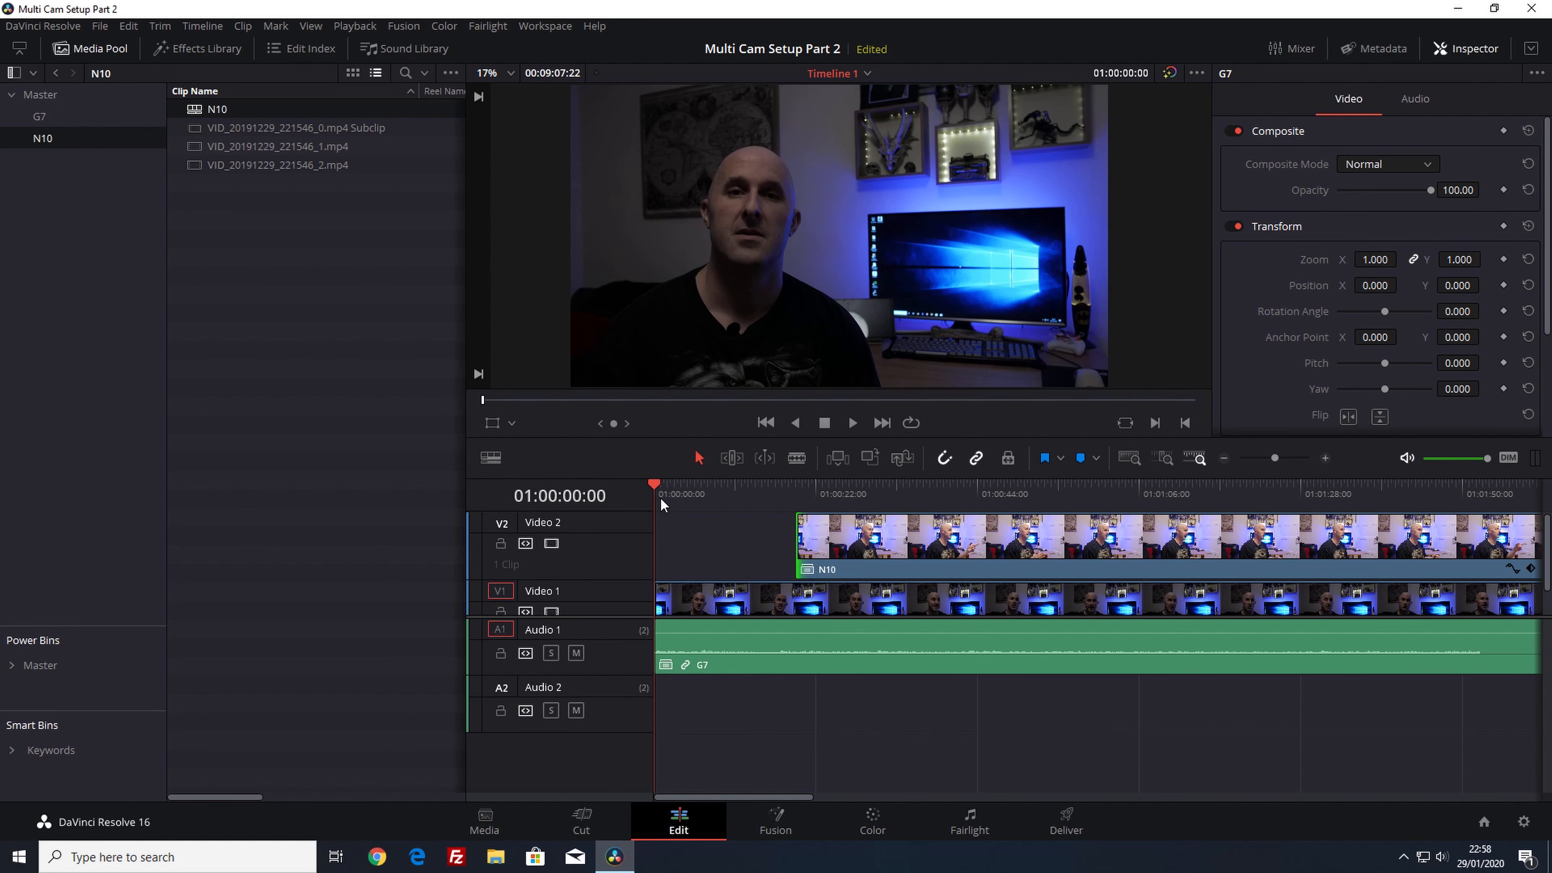
# Scrub across the start of N10 to 01:00:21:21 and reset N10's opacity to 100
pyautogui.moveTo(659, 483); pyautogui.dragTo(815, 488)
pyautogui.click(933, 557)
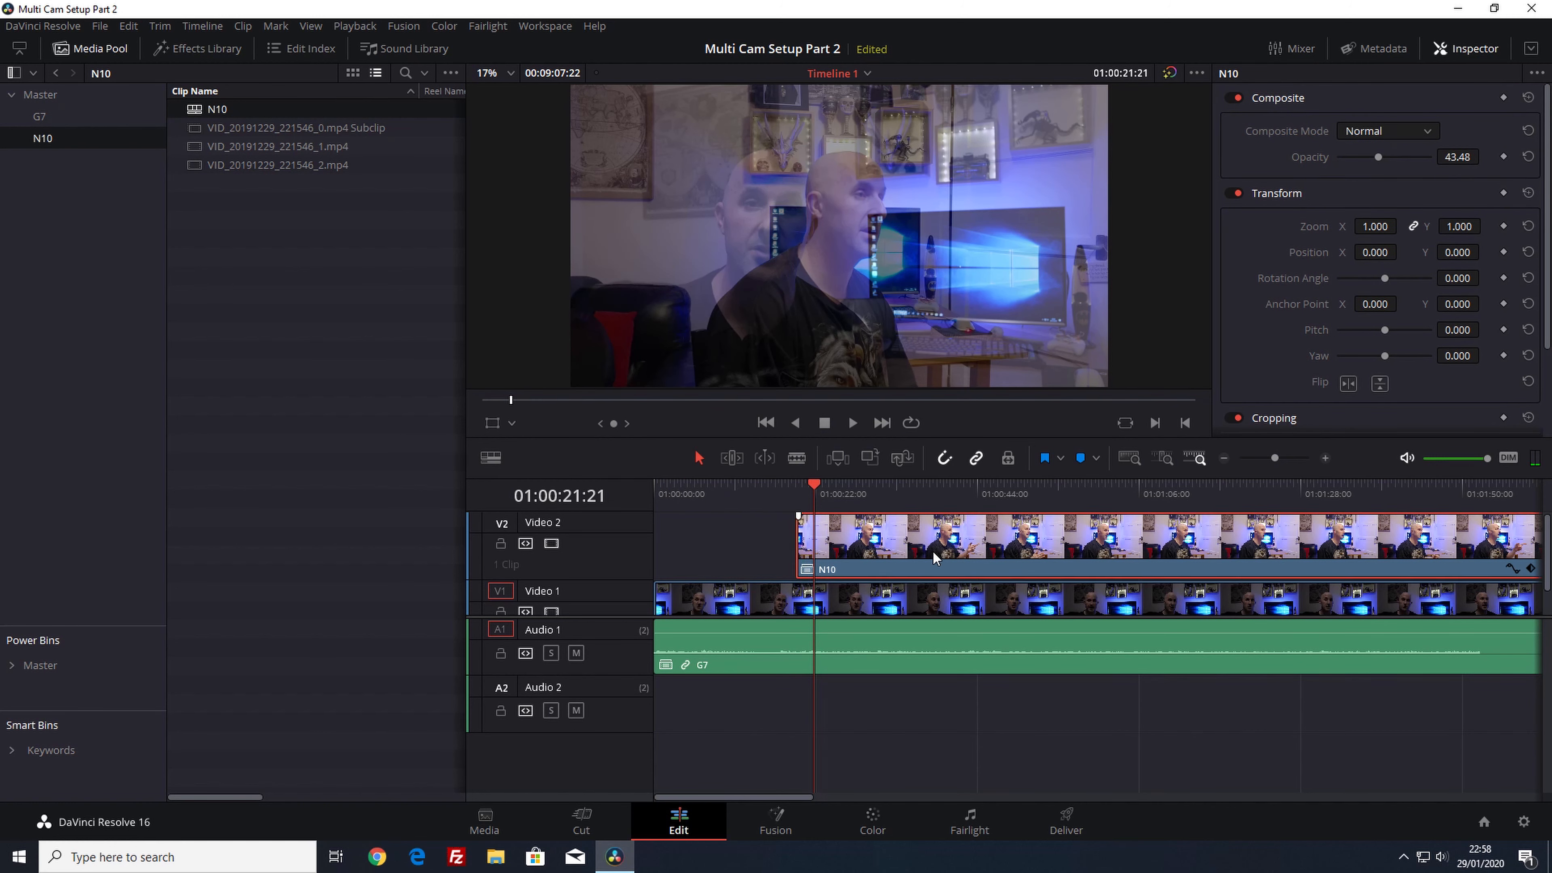
pyautogui.scroll(-1, 1402, 205)
pyautogui.scroll(1, 1491, 190)
pyautogui.click(1528, 157)
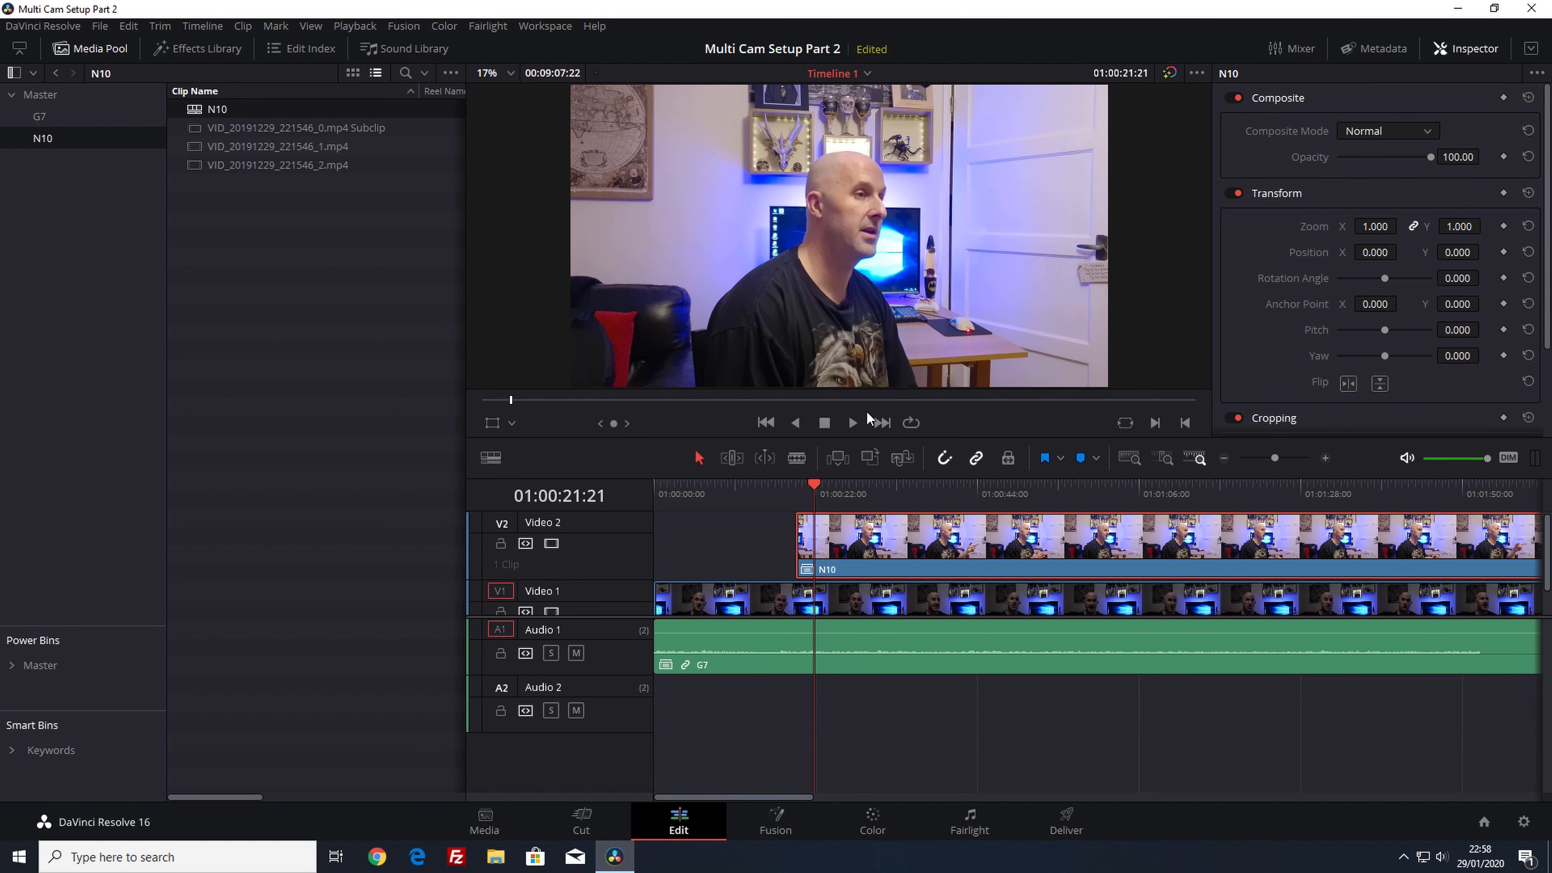
# Split the N10 clip on Video 2 at 01:00:32:23
pyautogui.moveTo(815, 482); pyautogui.dragTo(896, 499)
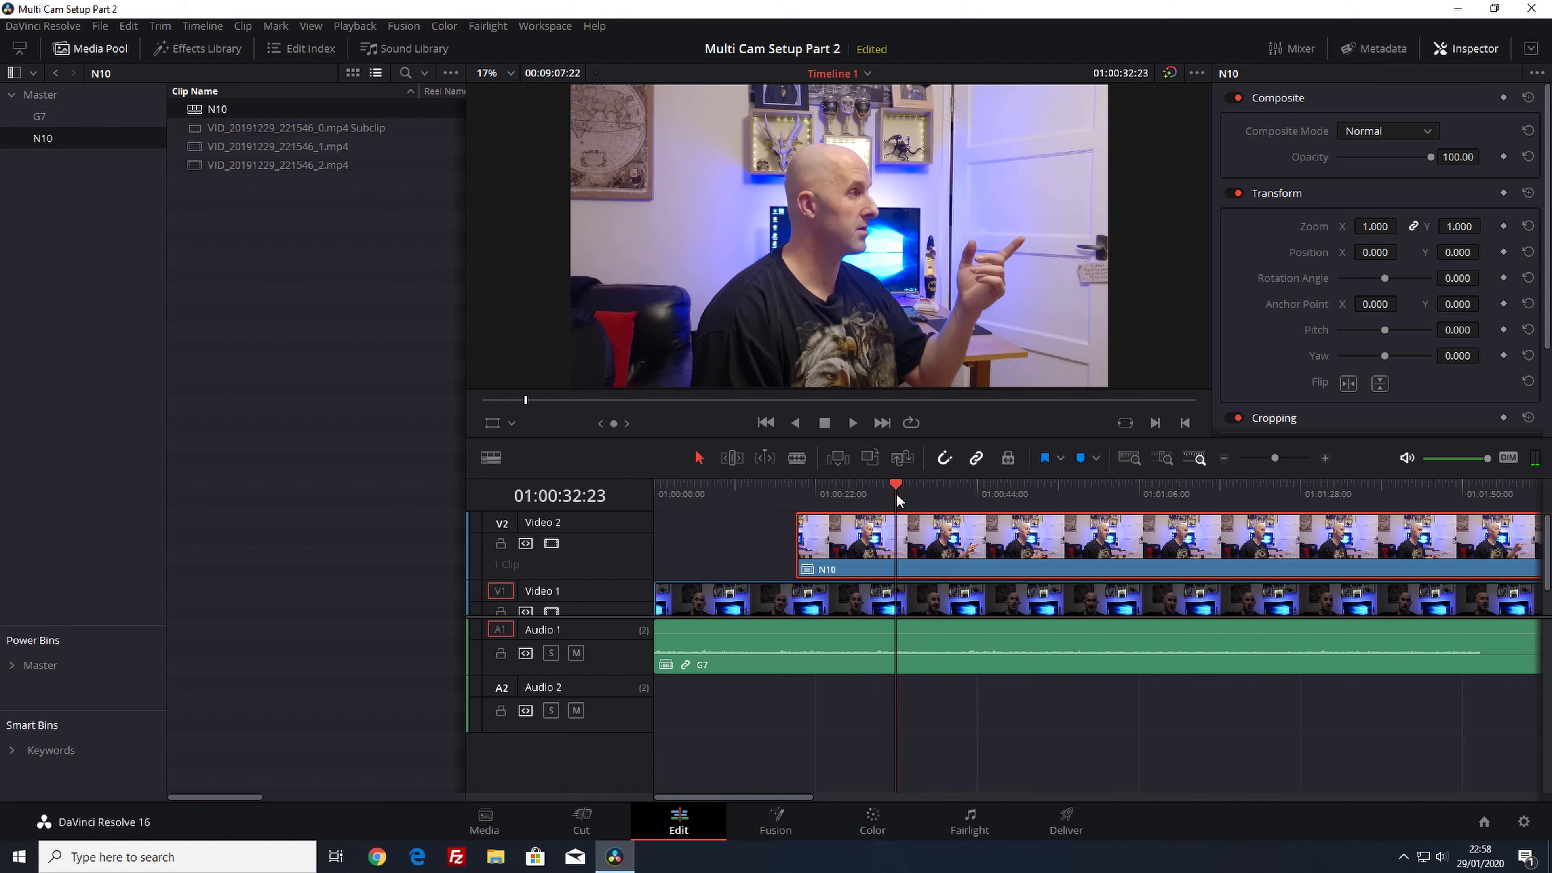
pyautogui.press('b')
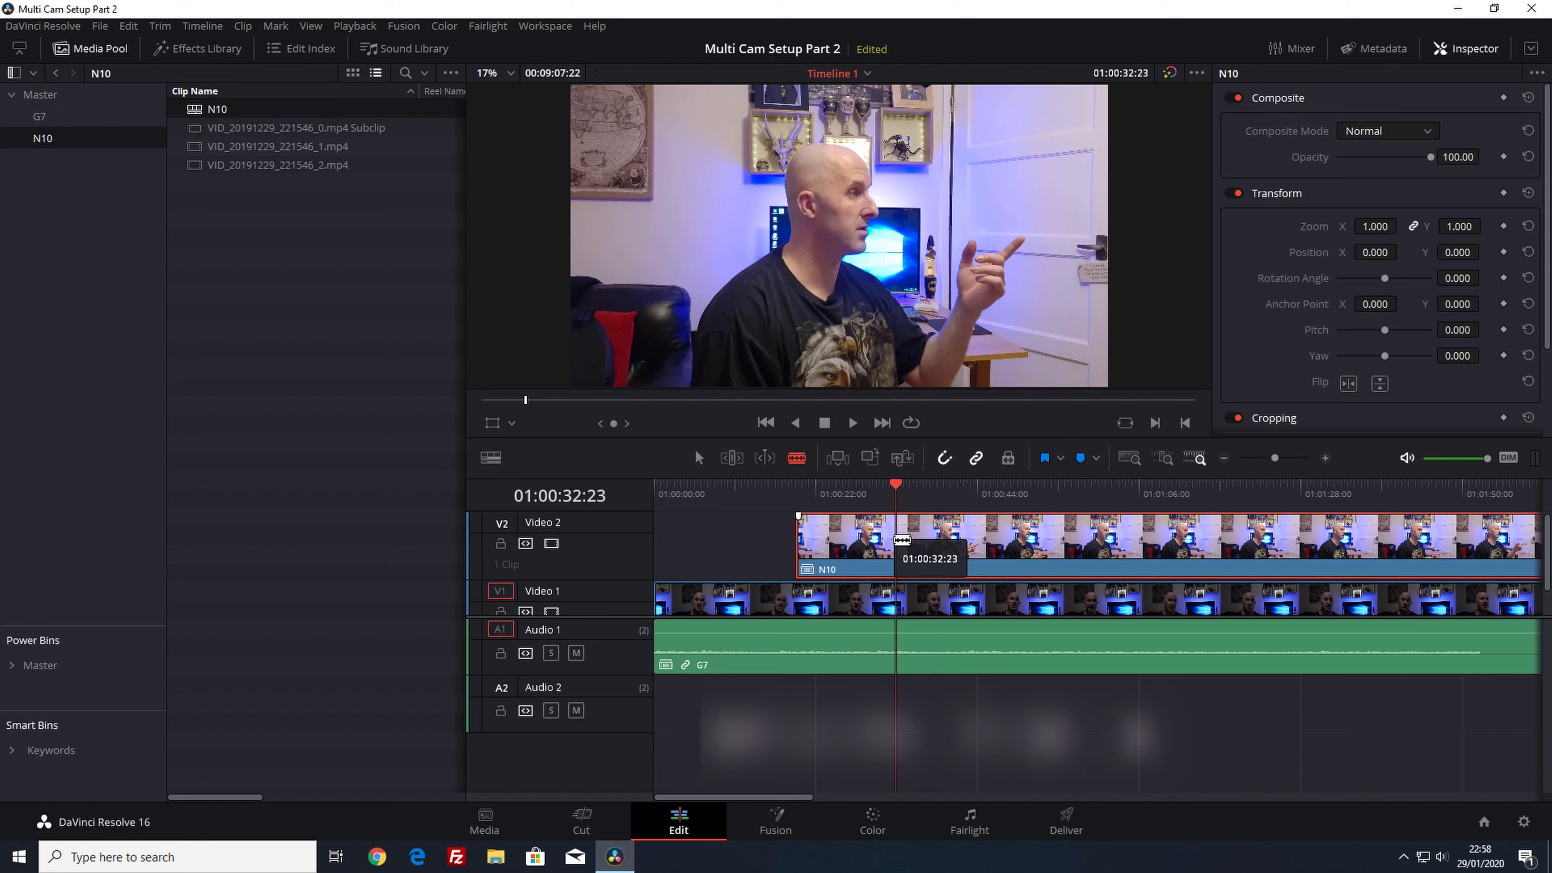
pyautogui.click(898, 536)
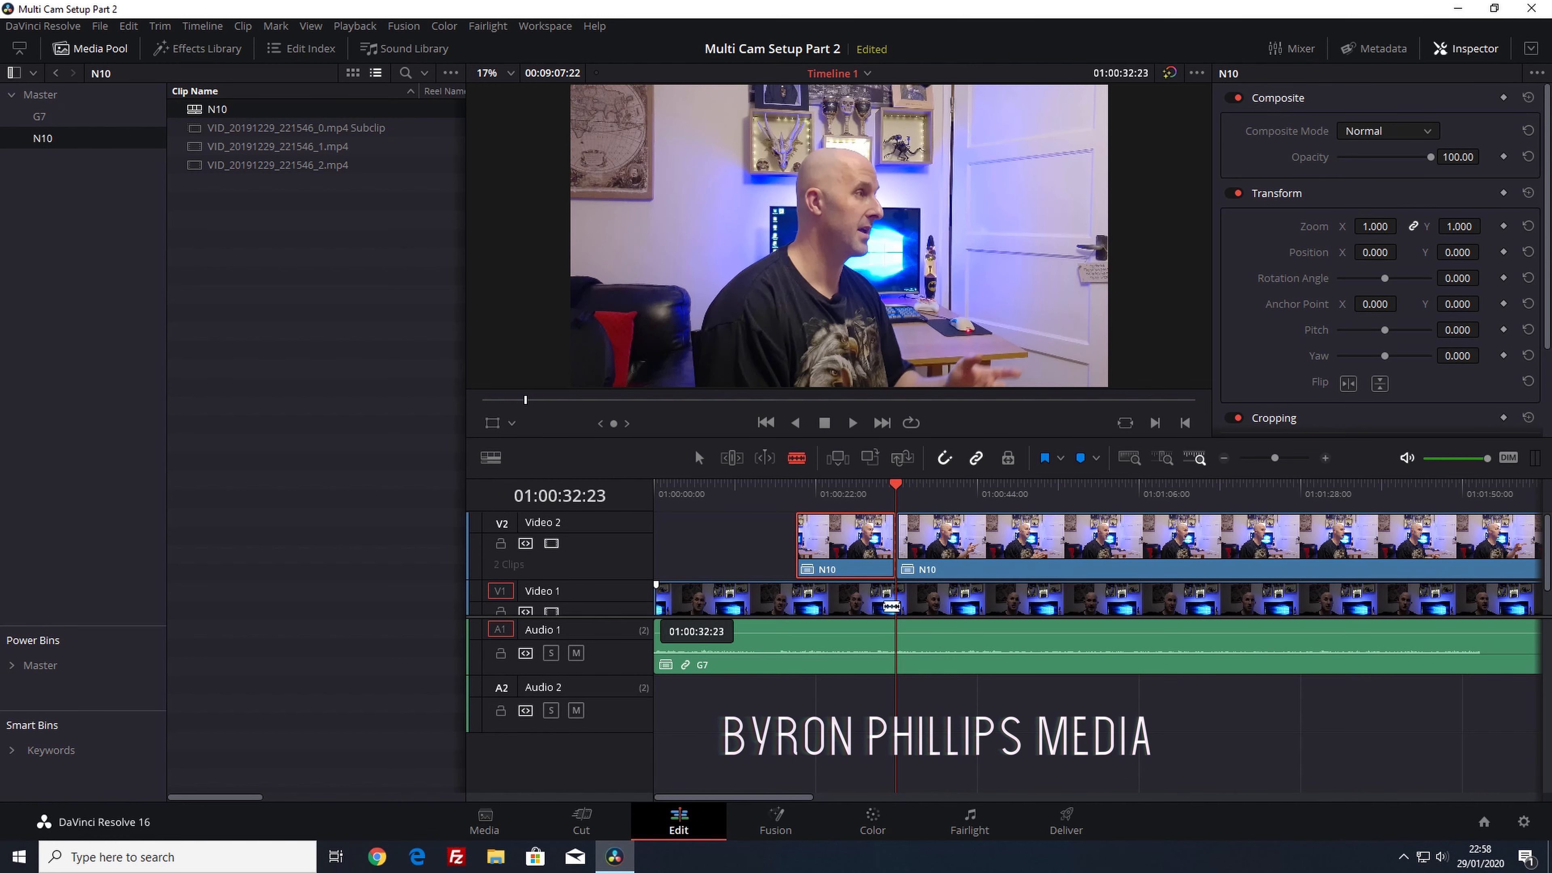
pyautogui.press('a')
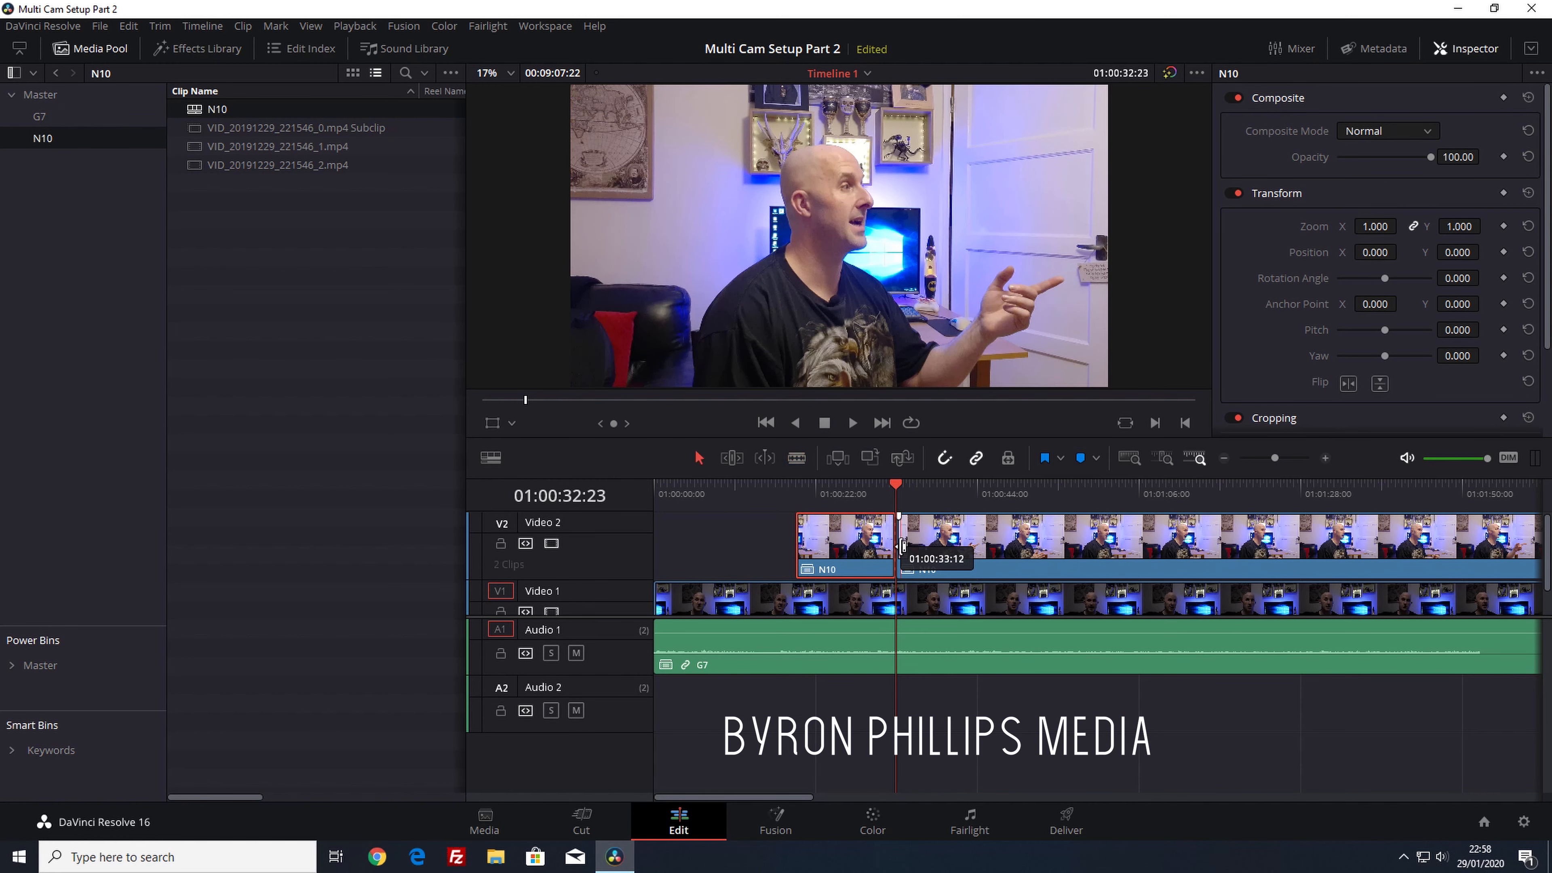
# Trim the start of the second N10 piece to about 01:00:52 and scrub through the gap showing G7
pyautogui.moveTo(900, 546); pyautogui.dragTo(1046, 546)
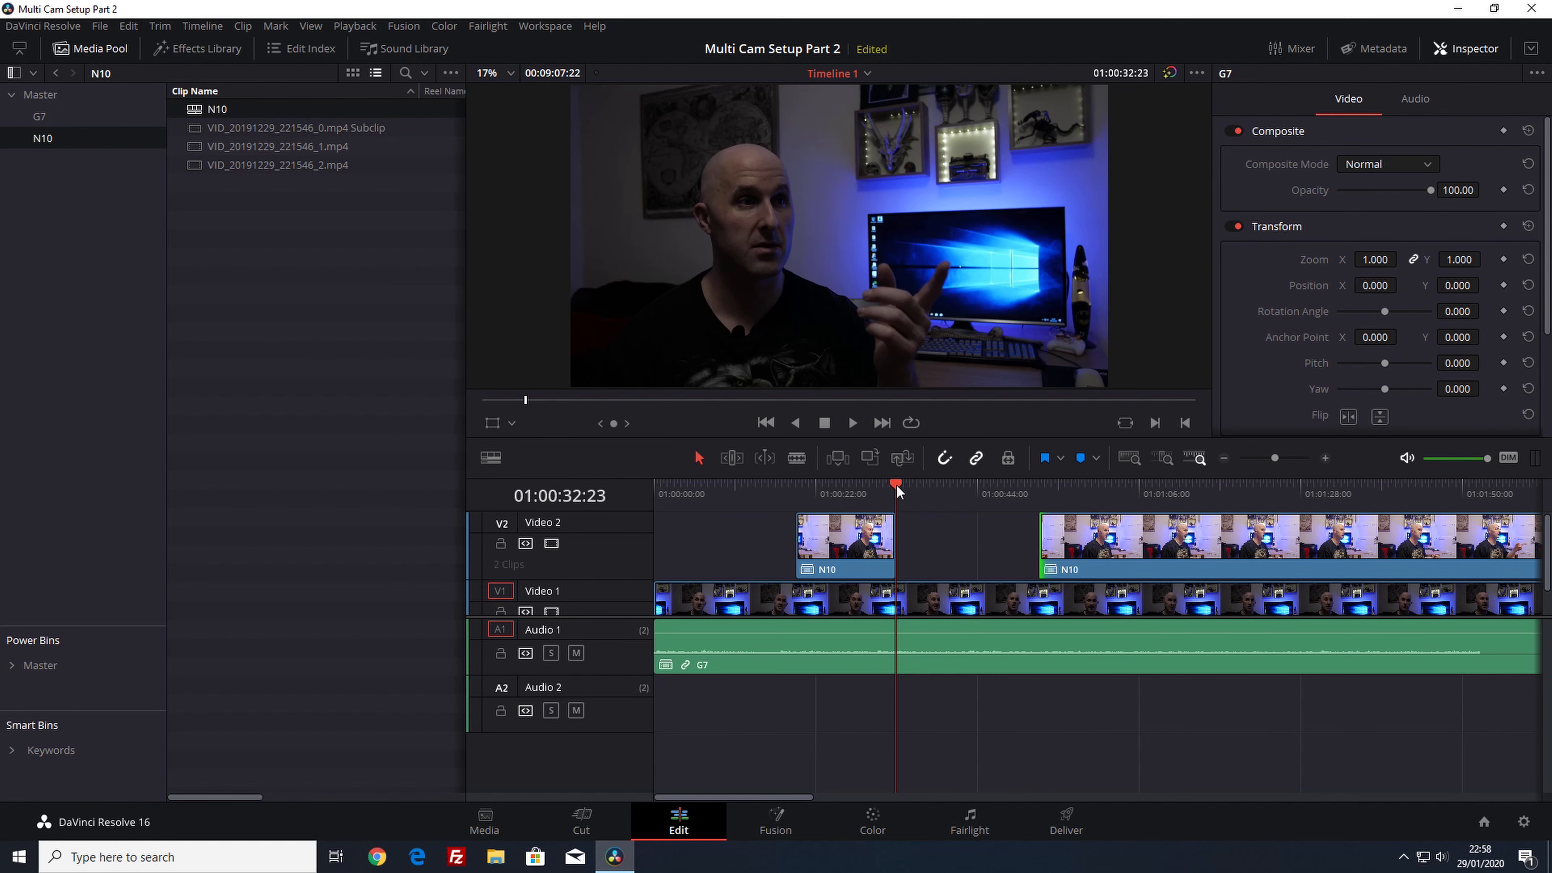
pyautogui.moveTo(905, 483); pyautogui.dragTo(1004, 494)
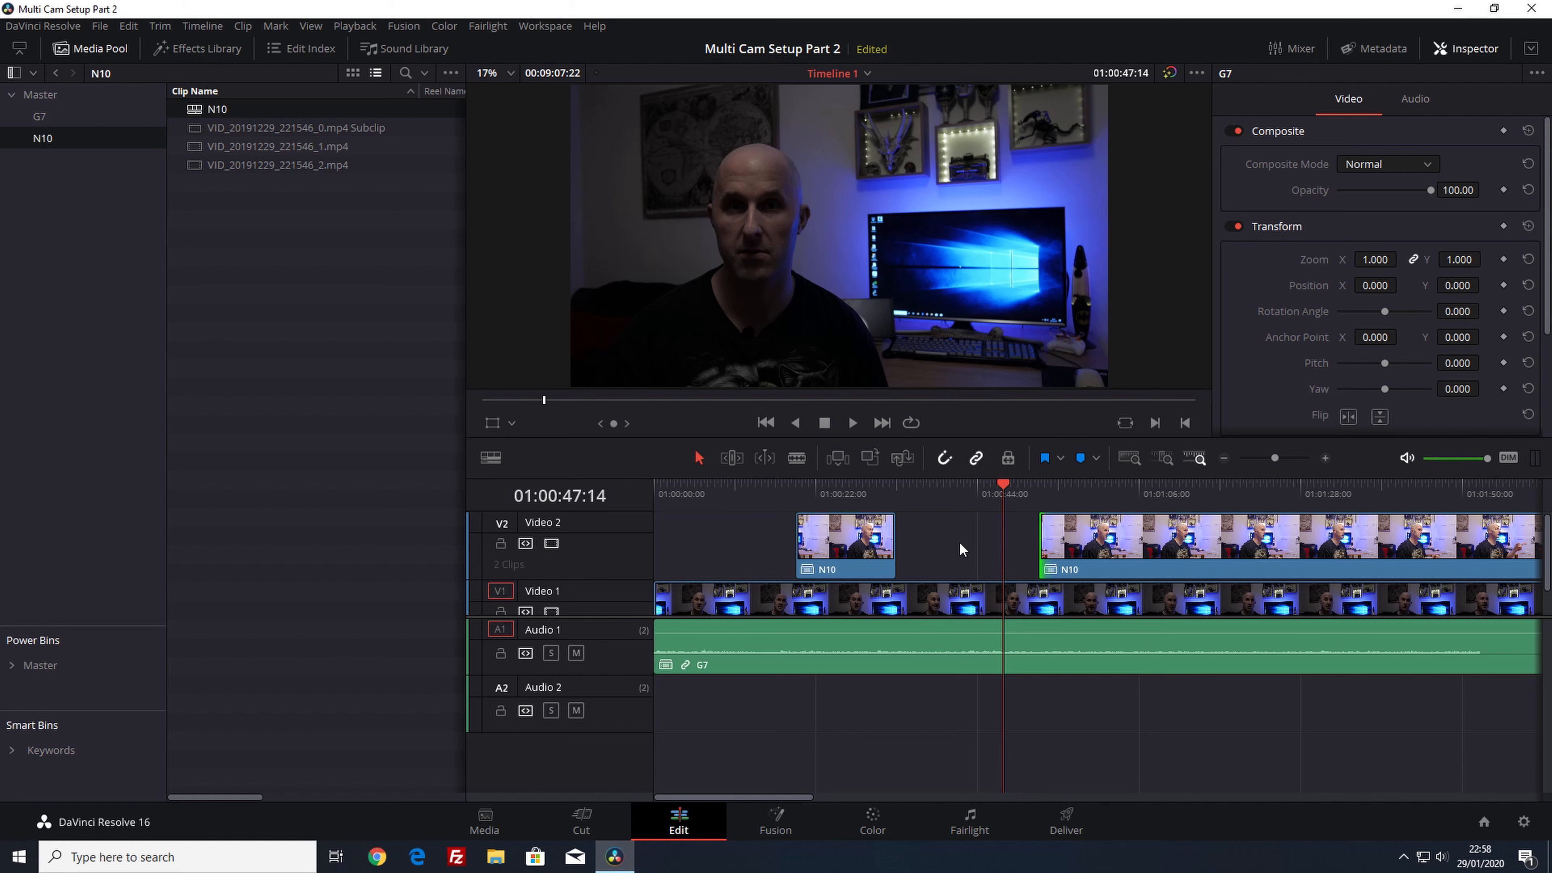
pyautogui.moveTo(1006, 493); pyautogui.dragTo(764, 521)
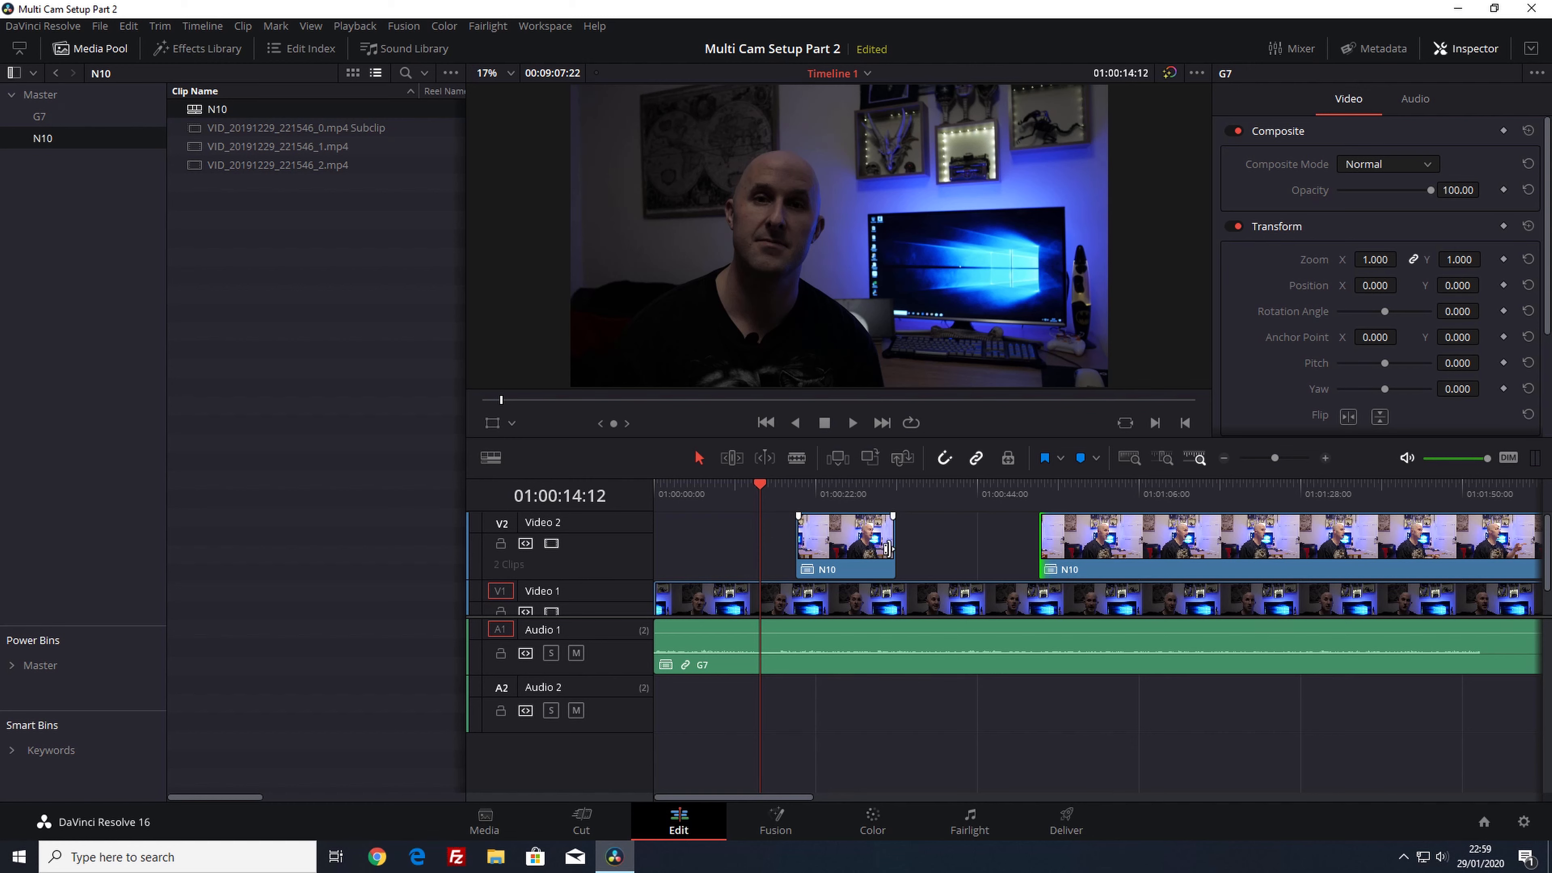
# Trim the end of the first N10 piece back to about 01:00:26 and play the camera switches to check them
pyautogui.moveTo(889, 547); pyautogui.dragTo(843, 551)
pyautogui.moveTo(756, 485); pyautogui.dragTo(737, 490)
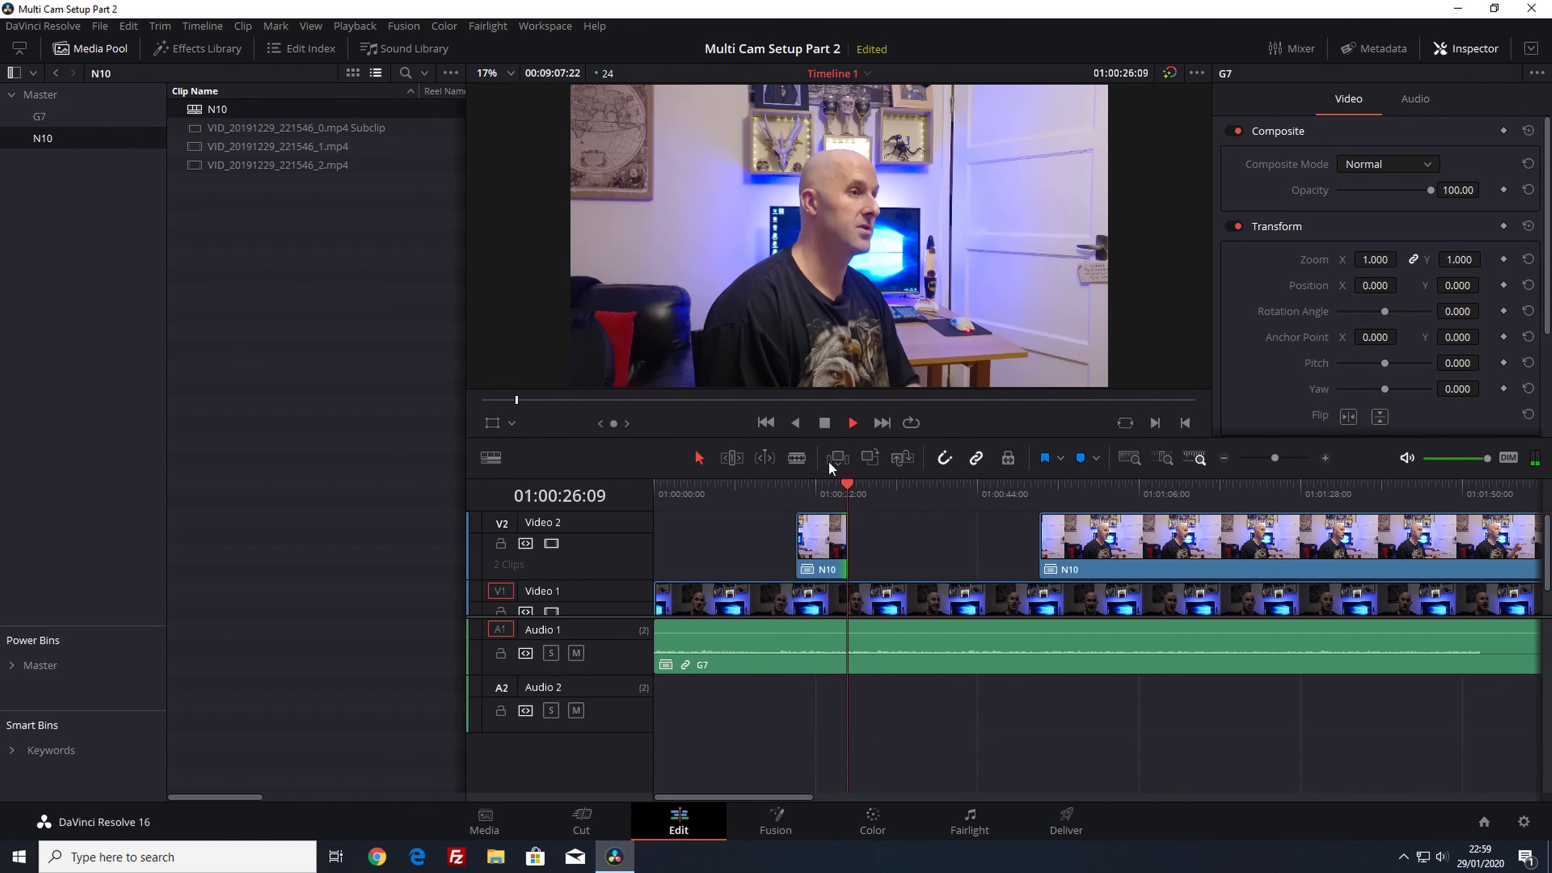
pyautogui.click(824, 424)
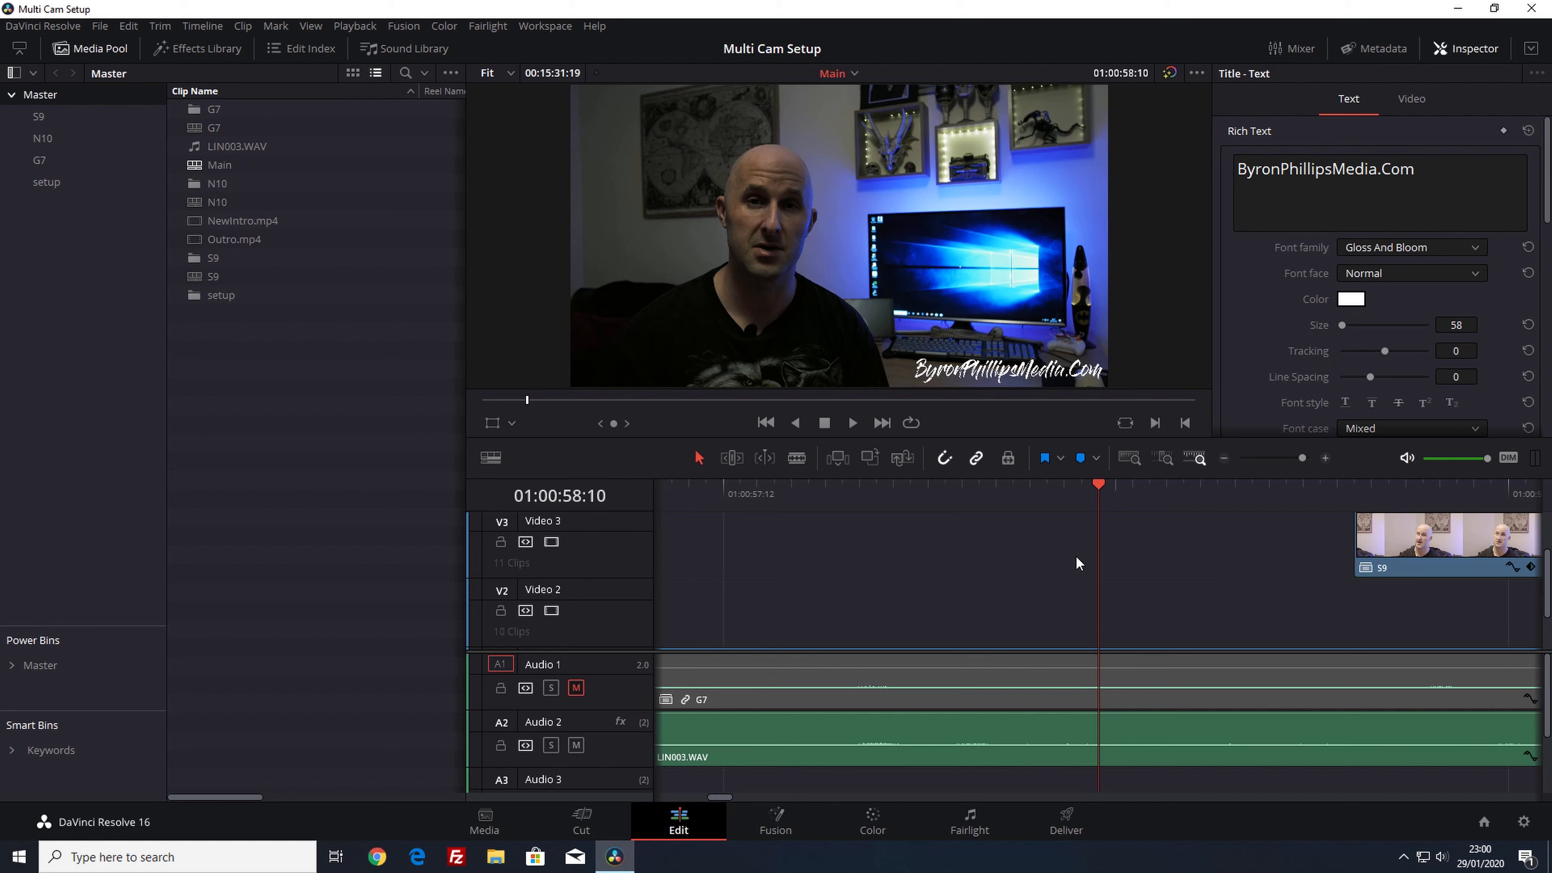
# Show a longer stretch of the Main timeline around 01:00:58:10 to examine how the S9 and N10 clips alternate over G7
pyautogui.click(1223, 458)
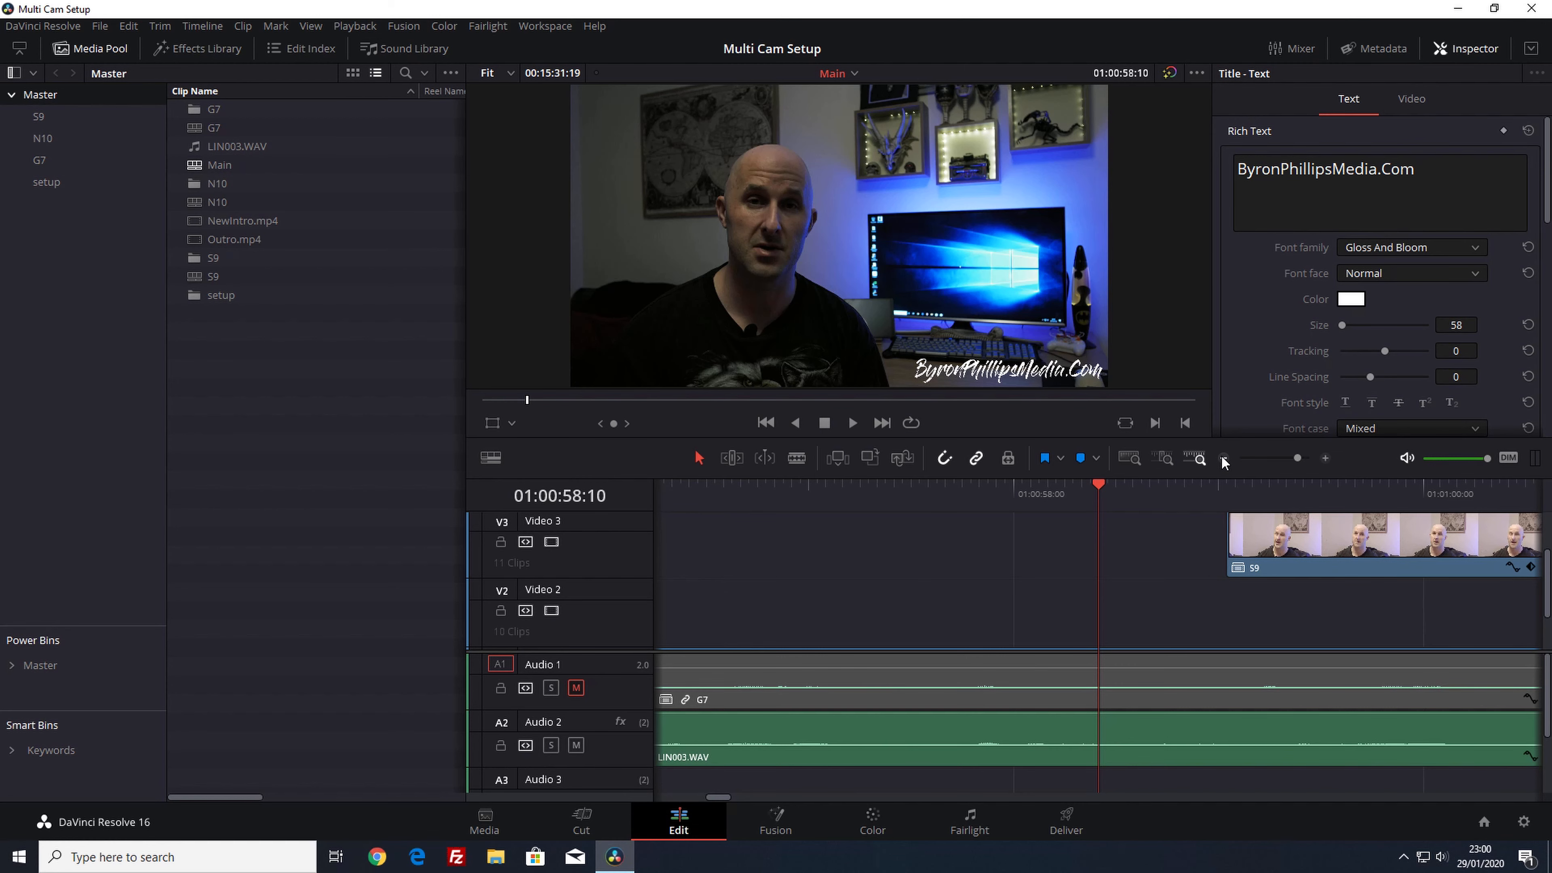
pyautogui.click(1223, 459)
pyautogui.click(1224, 459)
pyautogui.click(1223, 459)
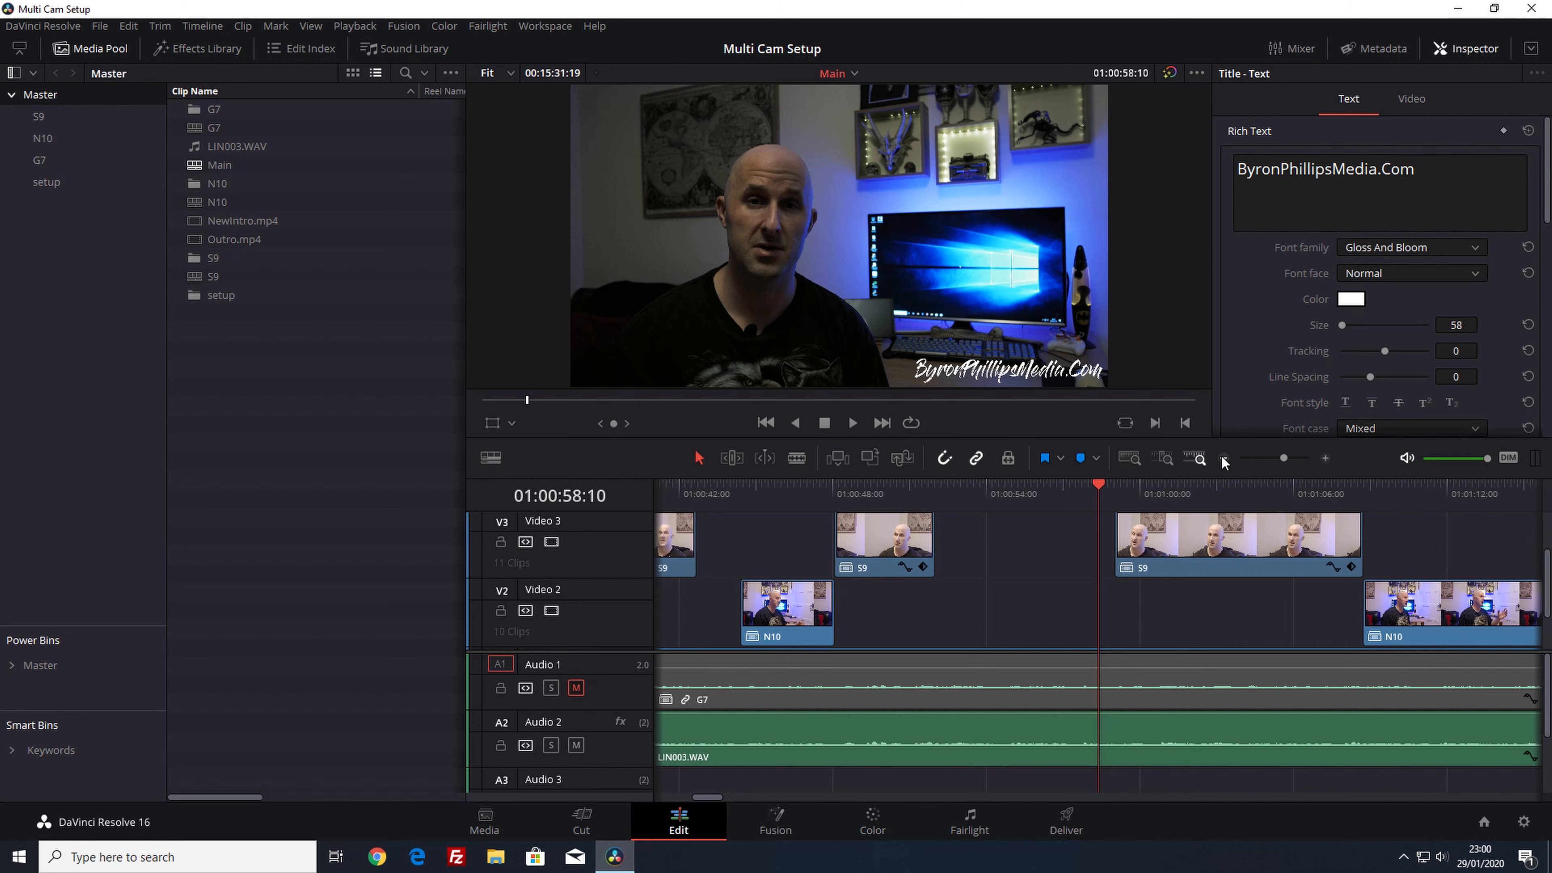
# Move the playhead back to the start of the second G7 section at 01:00:23:01 and select its LIN003.WAV clip on Audio 2
pyautogui.click(1224, 459)
pyautogui.click(1224, 458)
pyautogui.click(1223, 458)
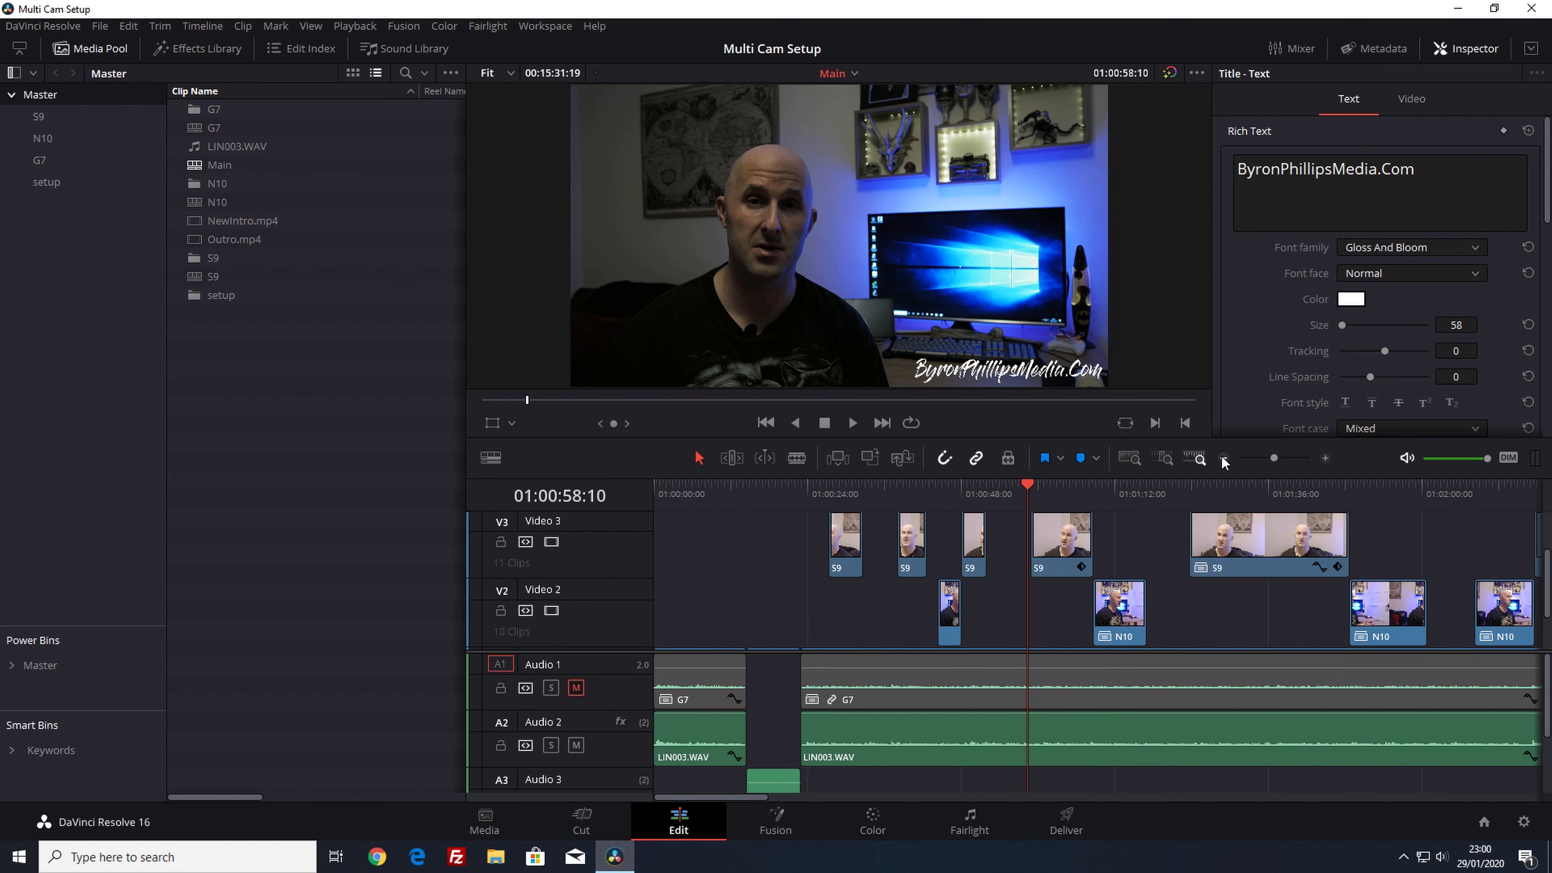
pyautogui.click(1223, 458)
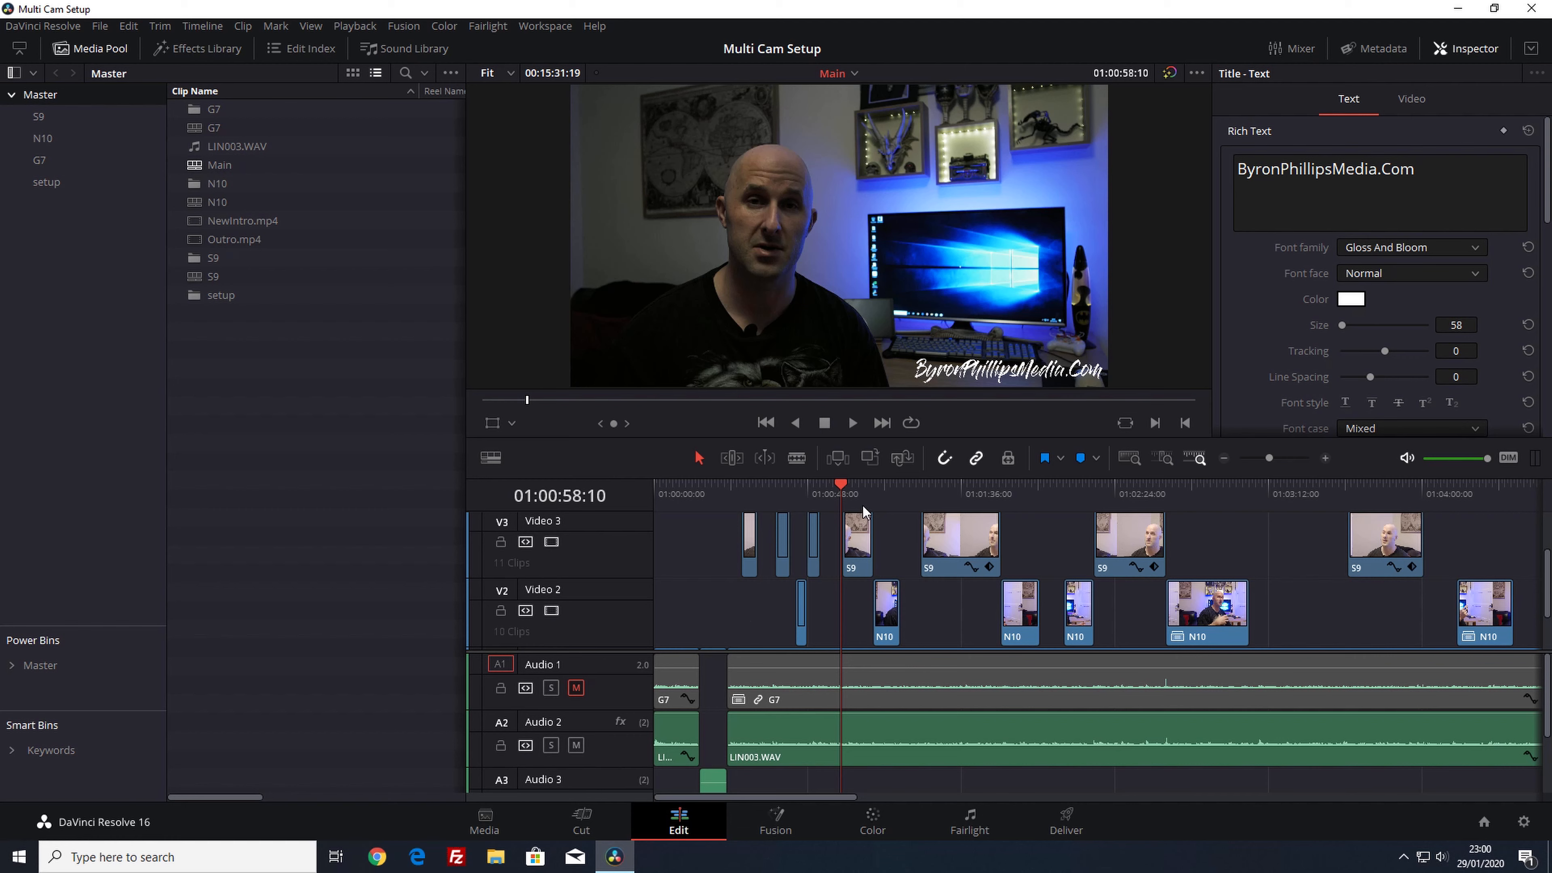
pyautogui.click(845, 487)
pyautogui.moveTo(845, 487); pyautogui.dragTo(722, 505)
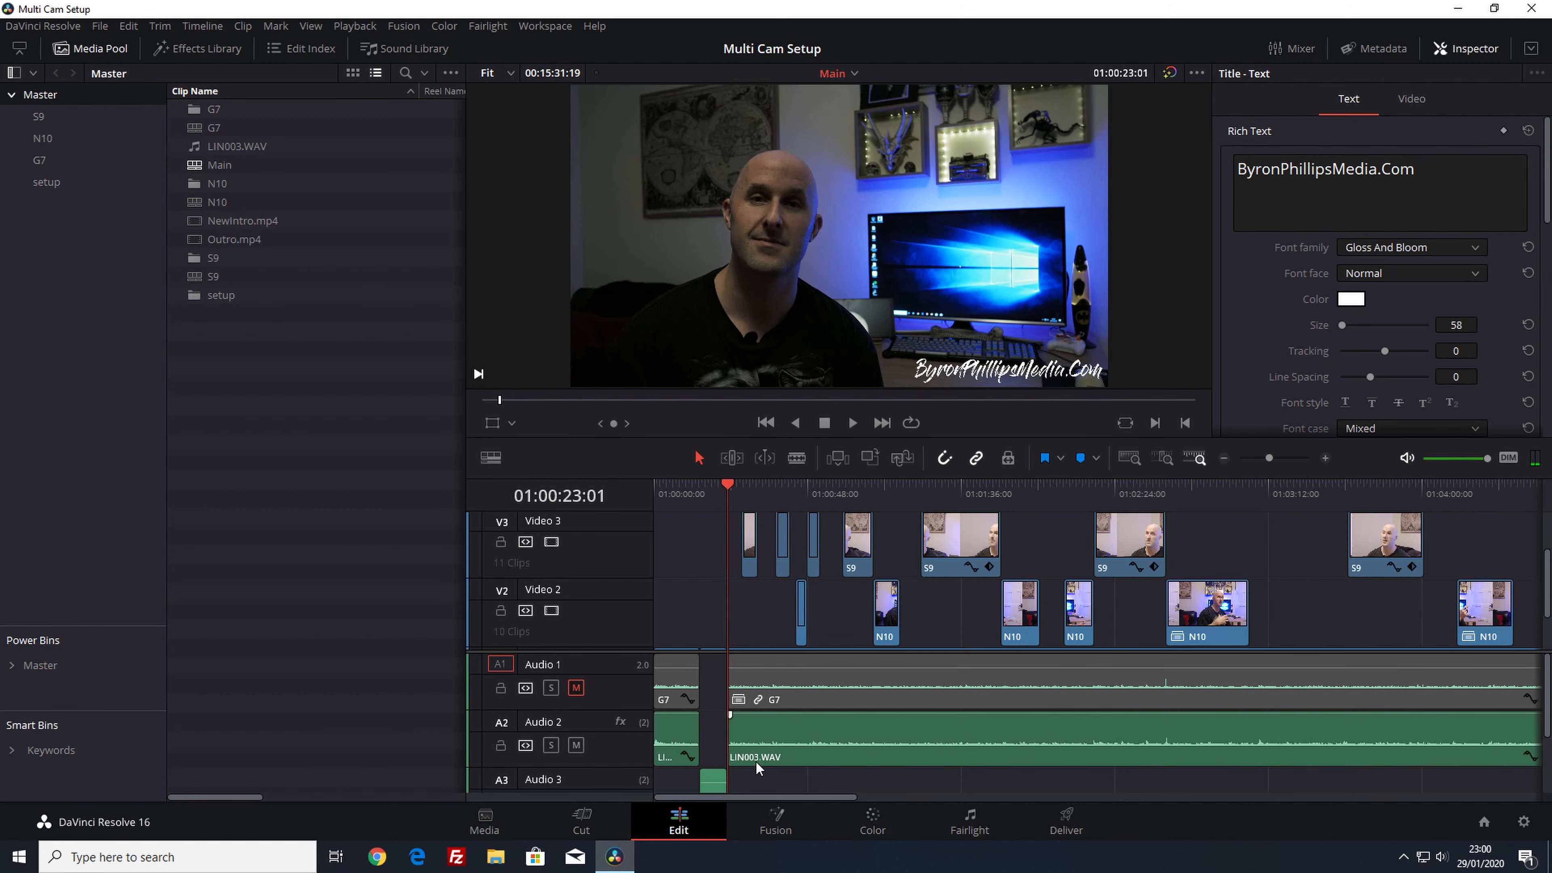
pyautogui.click(765, 732)
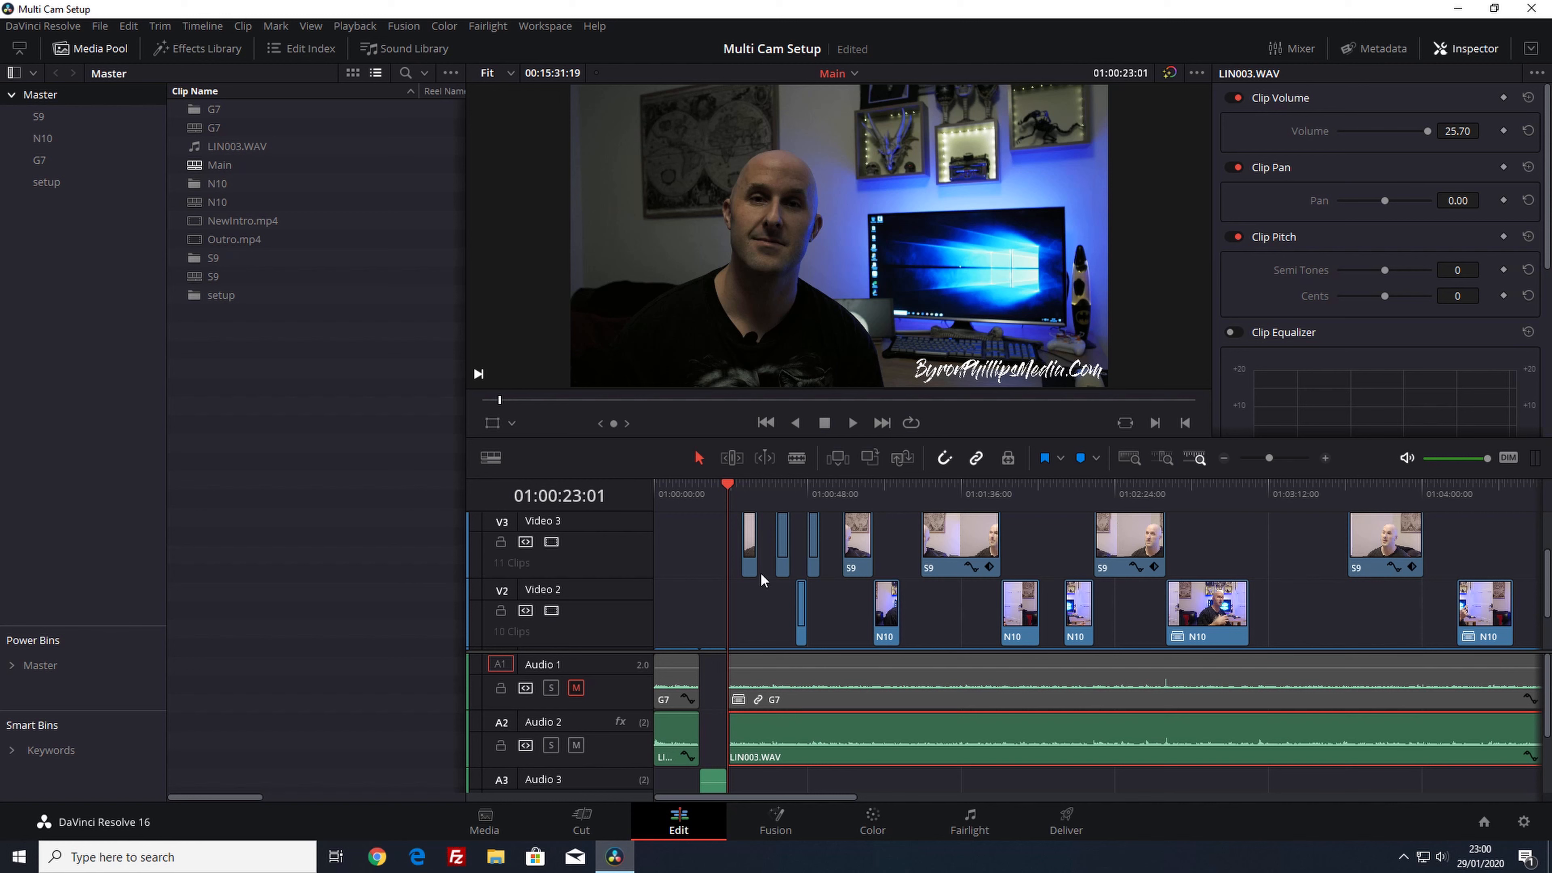
# Turn off timeline snapping and move the playhead to about 01:00:57, before the fourth S9 clip on Video 3
pyautogui.scroll(3, 738, 636)
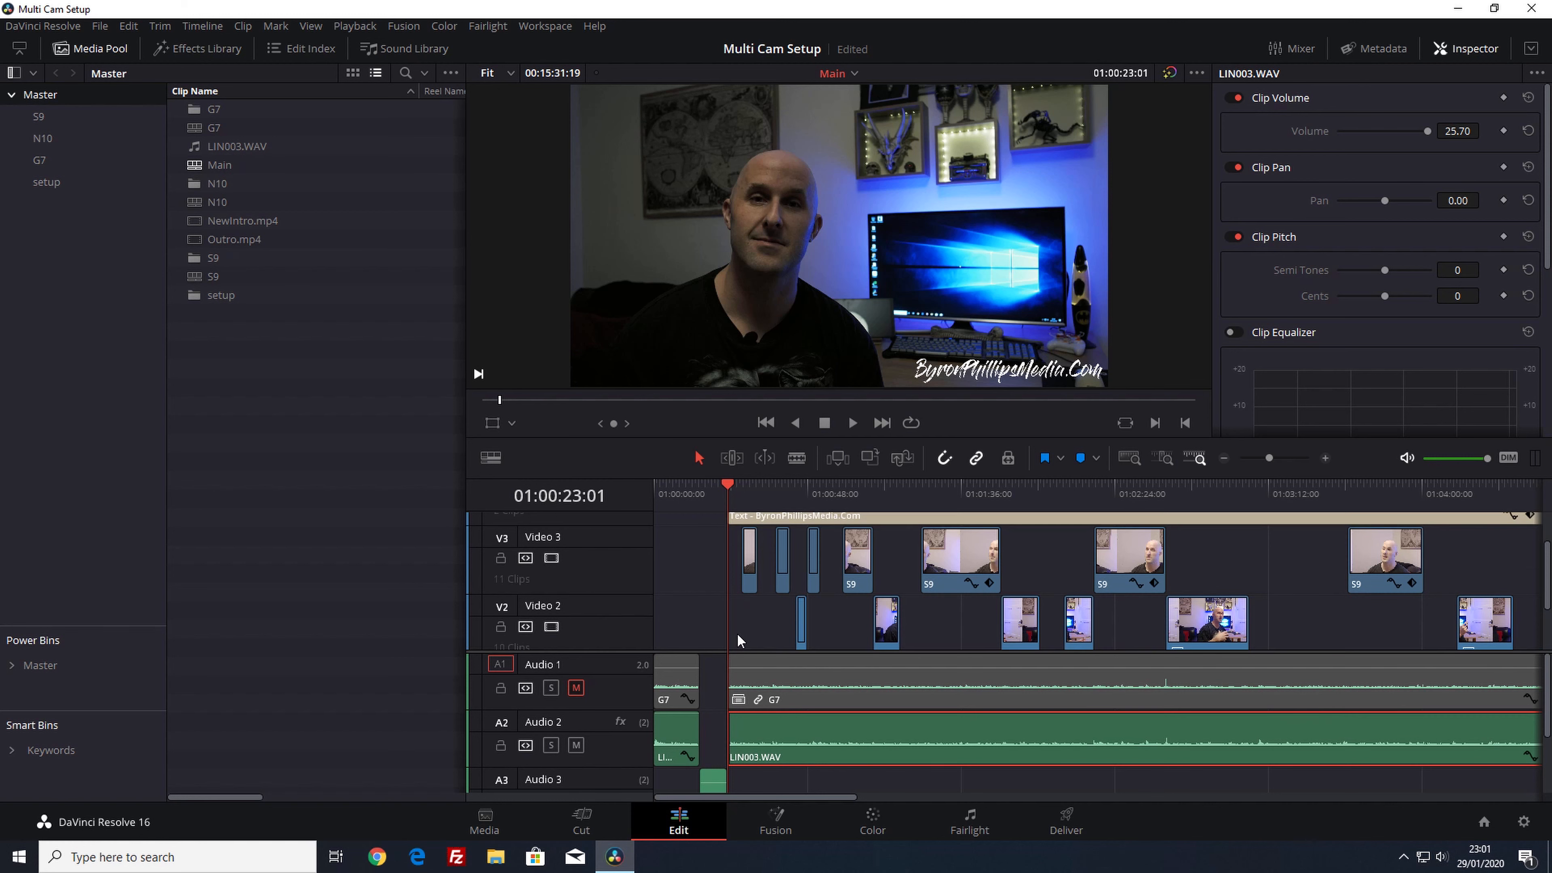
pyautogui.scroll(-1, 738, 639)
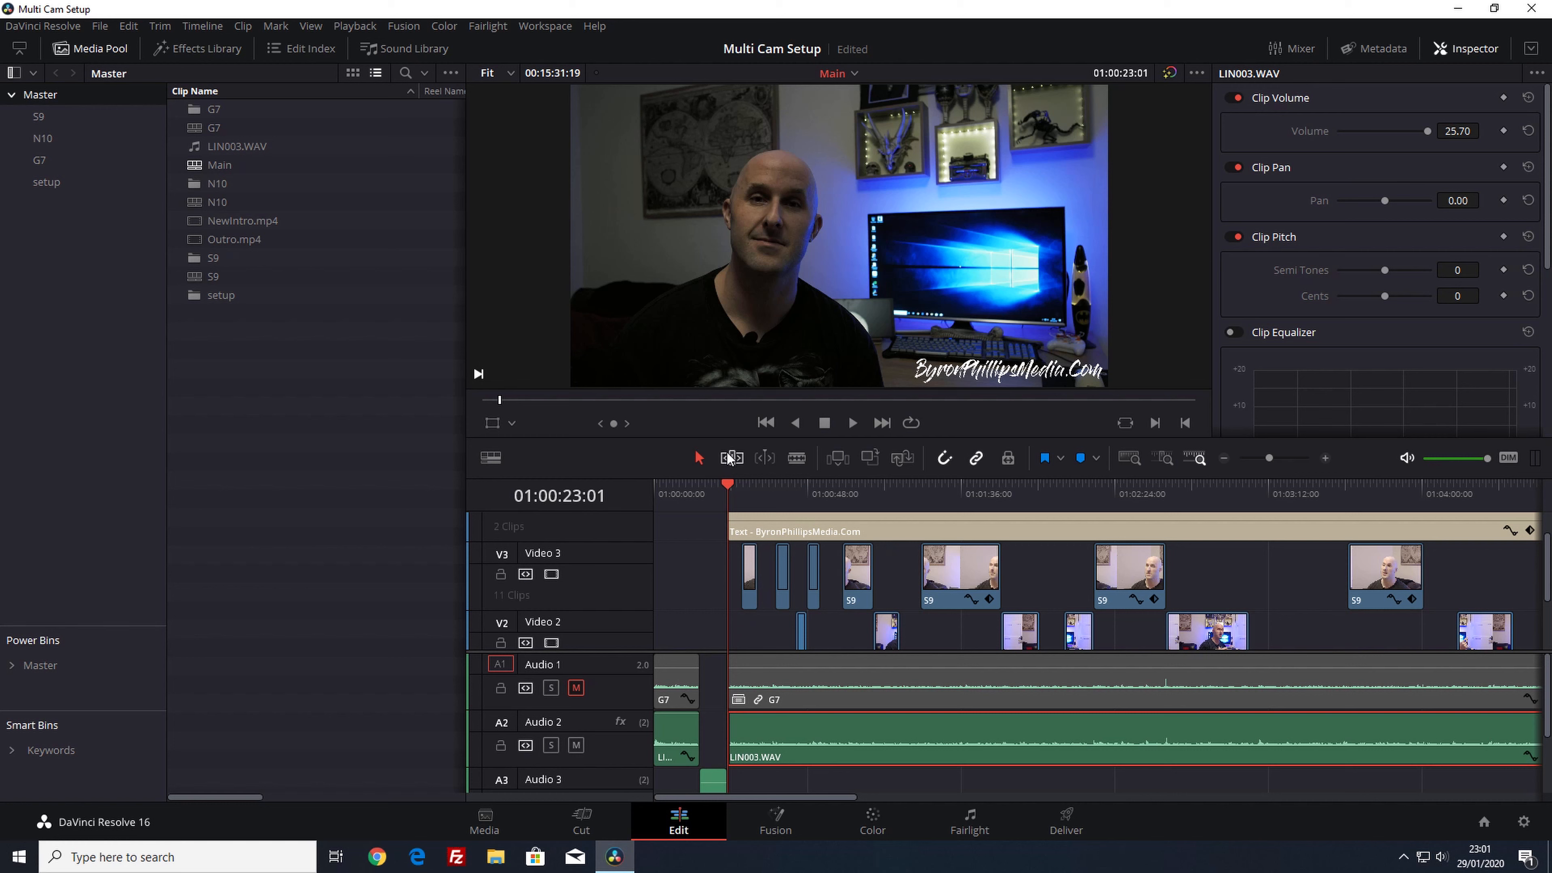
pyautogui.click(944, 458)
pyautogui.moveTo(727, 485); pyautogui.dragTo(842, 483)
# Scrub between about 01:00:46 and 01:00:57 to examine how the S9 and N10 clips on the upper tracks cover G7 on Video 1
pyautogui.scroll(-2, 955, 605)
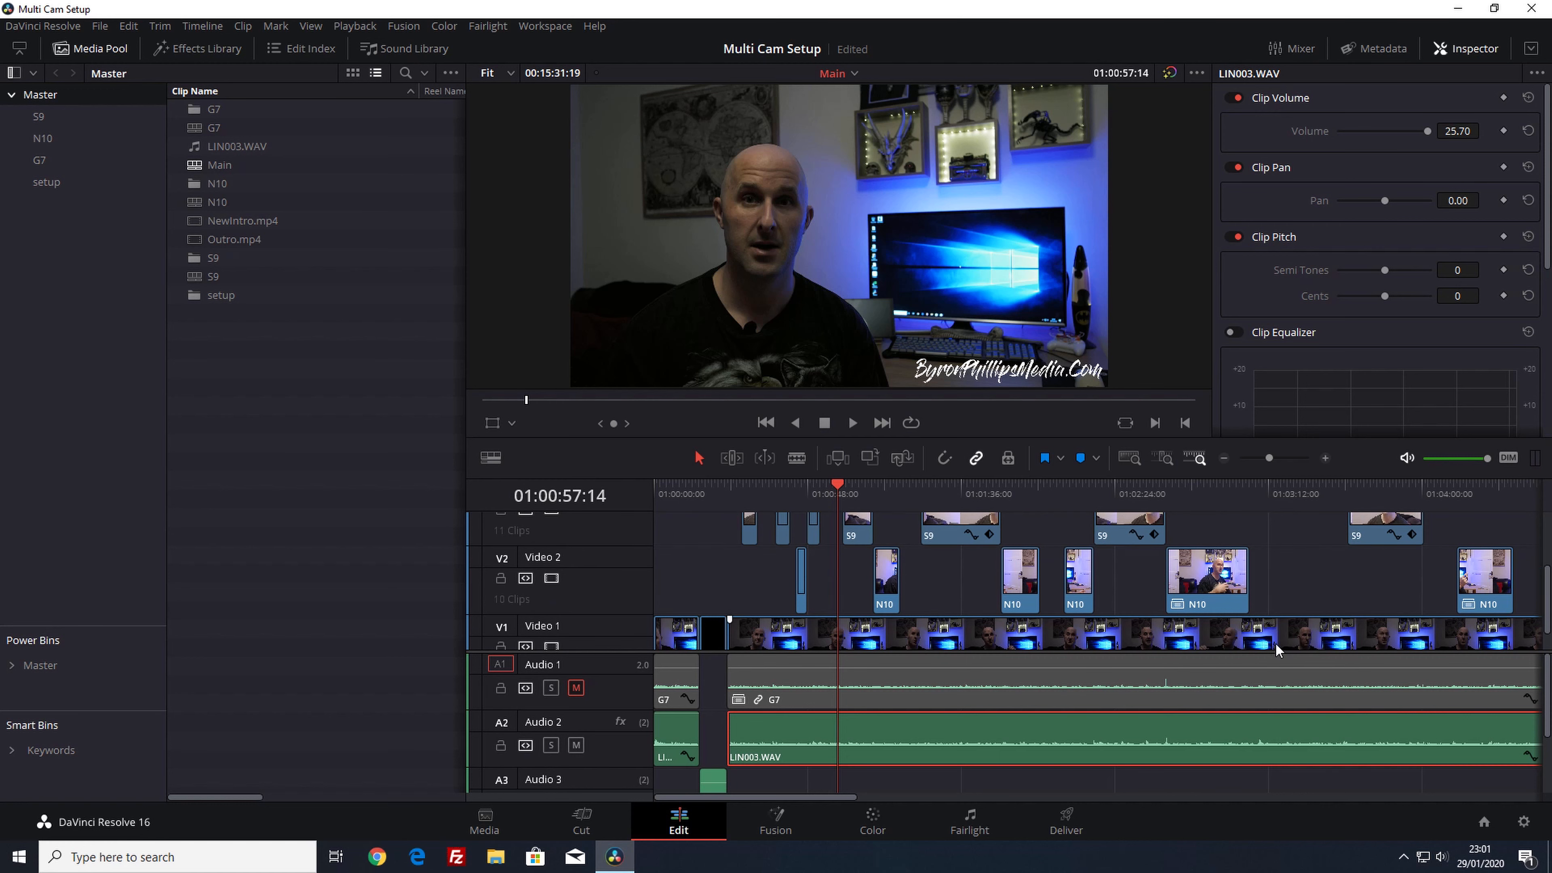
pyautogui.scroll(1, 949, 639)
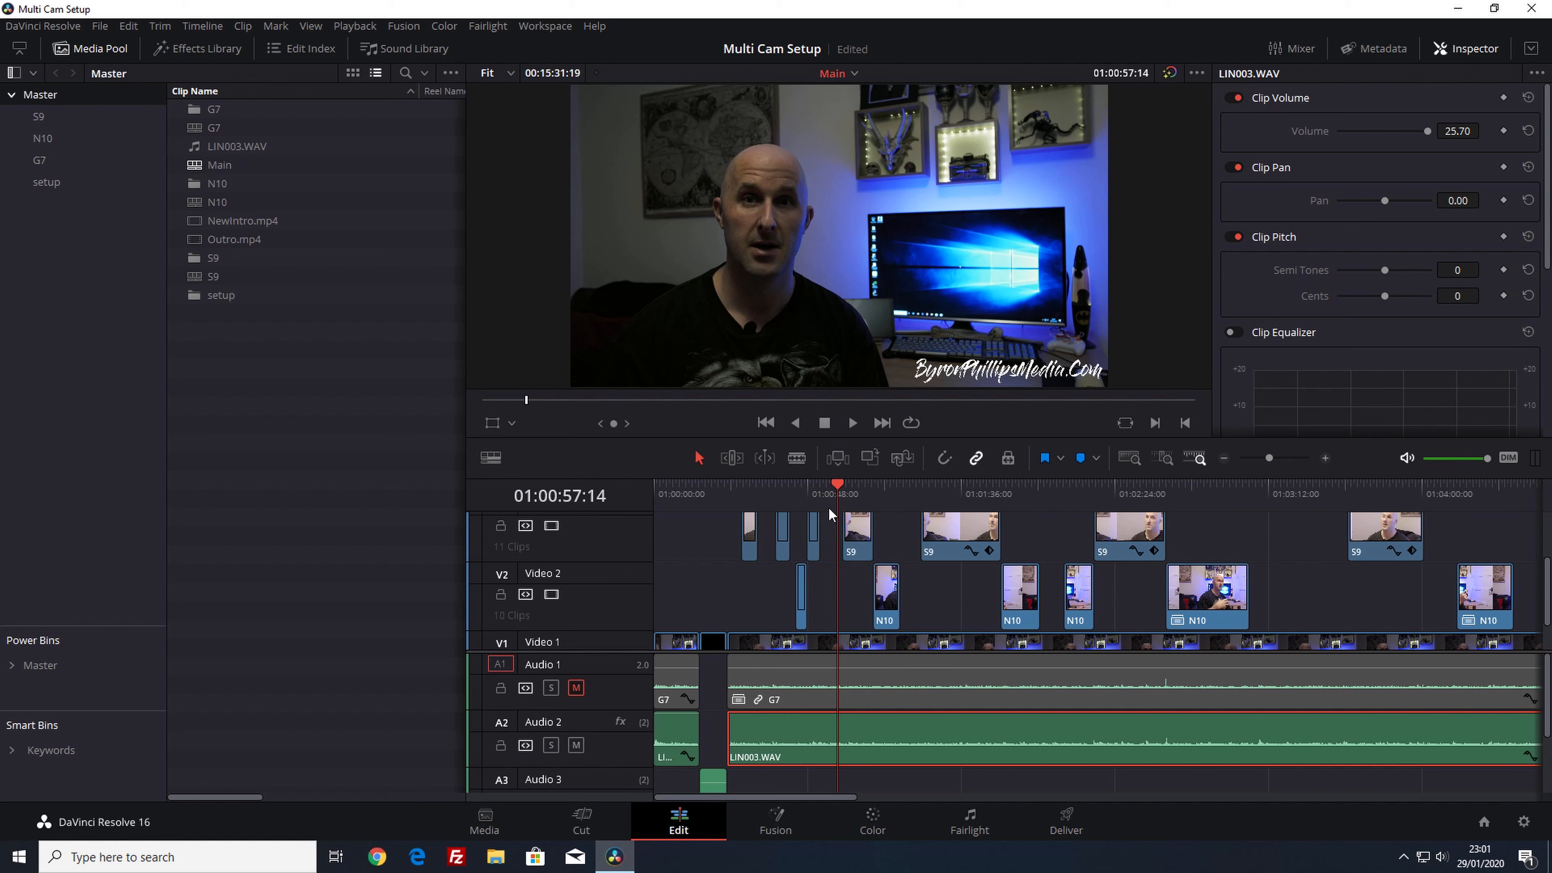
pyautogui.moveTo(837, 487); pyautogui.dragTo(812, 487)
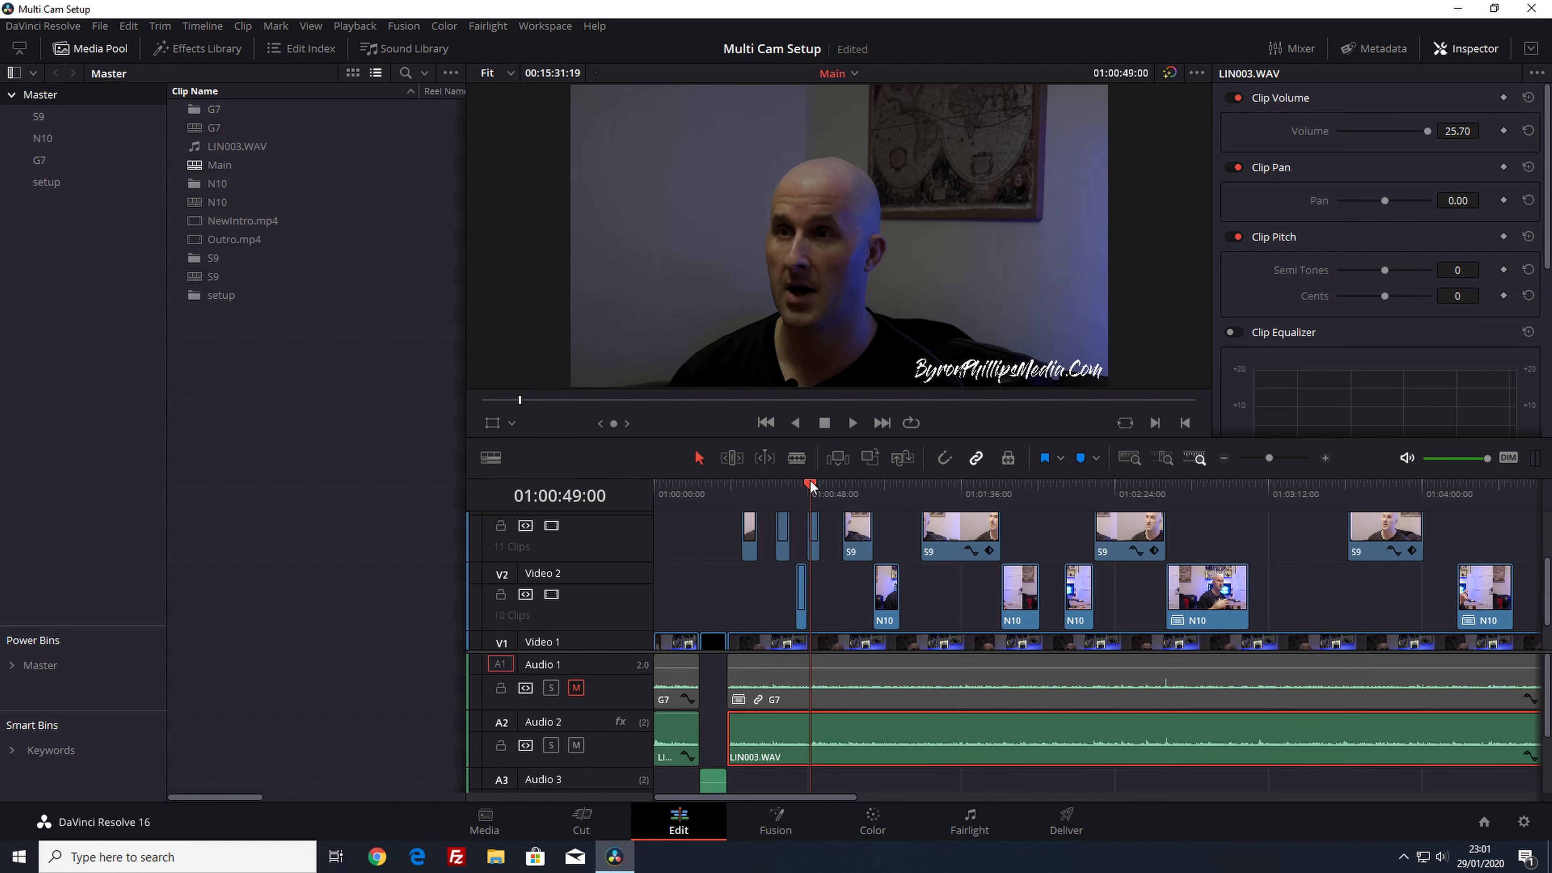
pyautogui.moveTo(812, 484); pyautogui.dragTo(803, 486)
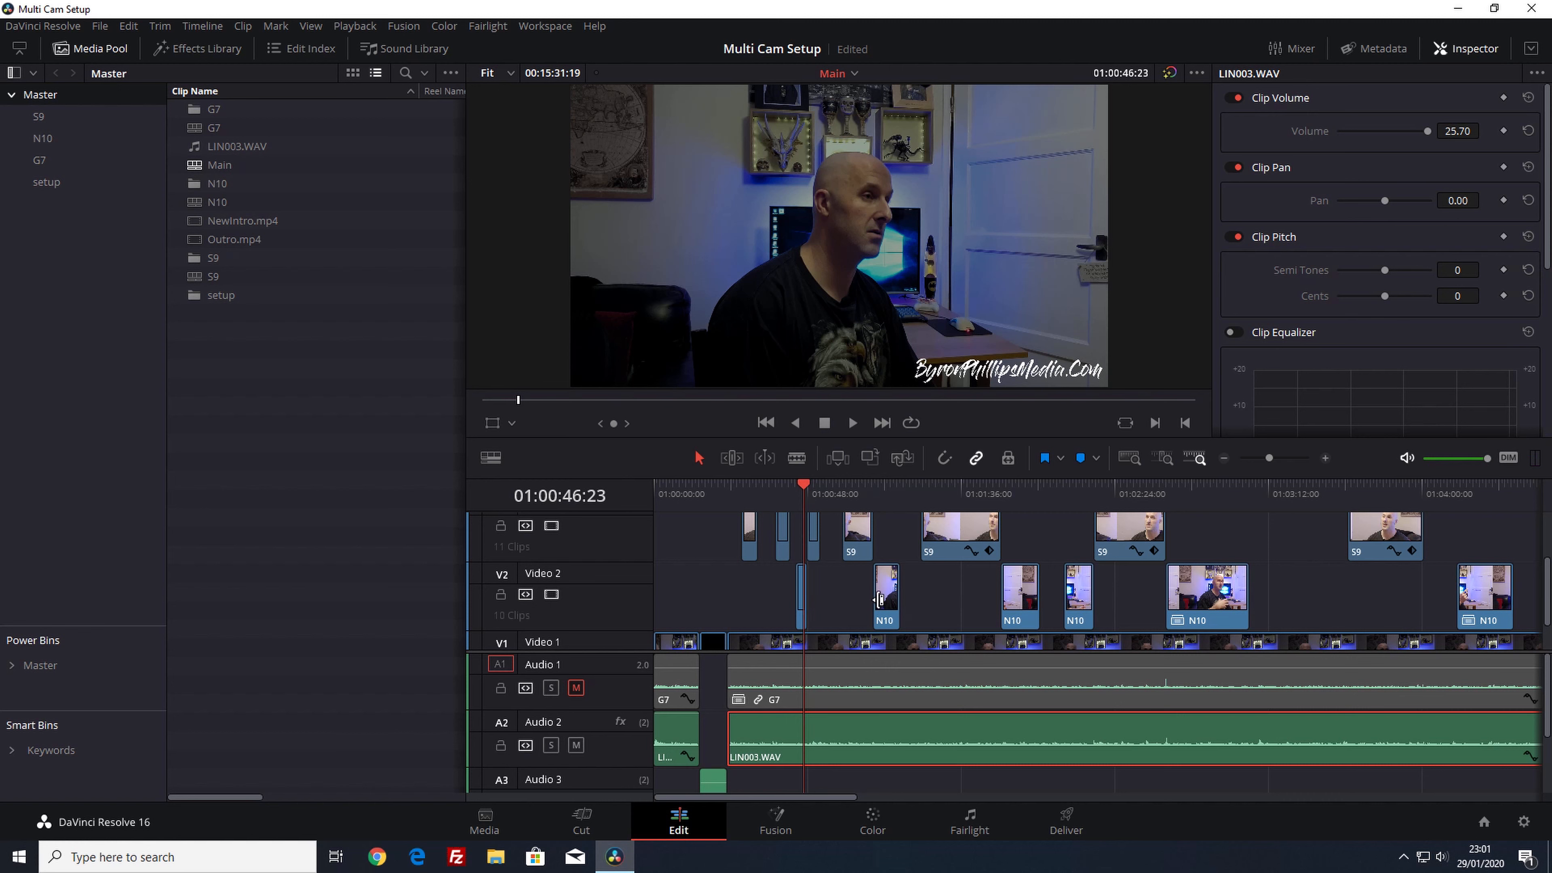
pyautogui.scroll(-1, 910, 618)
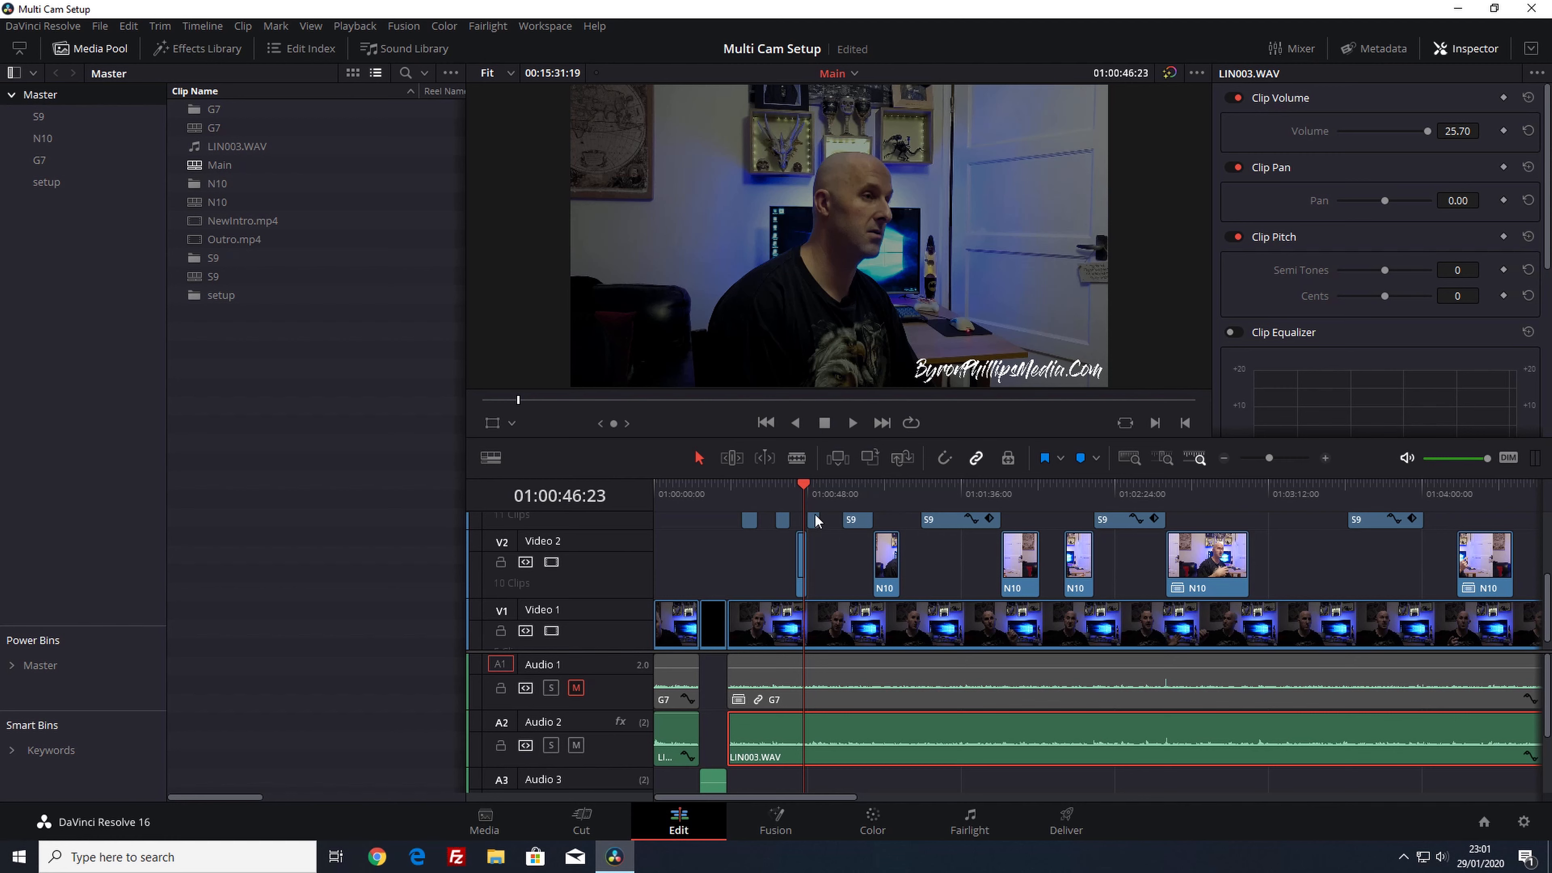
pyautogui.moveTo(804, 486); pyautogui.dragTo(820, 485)
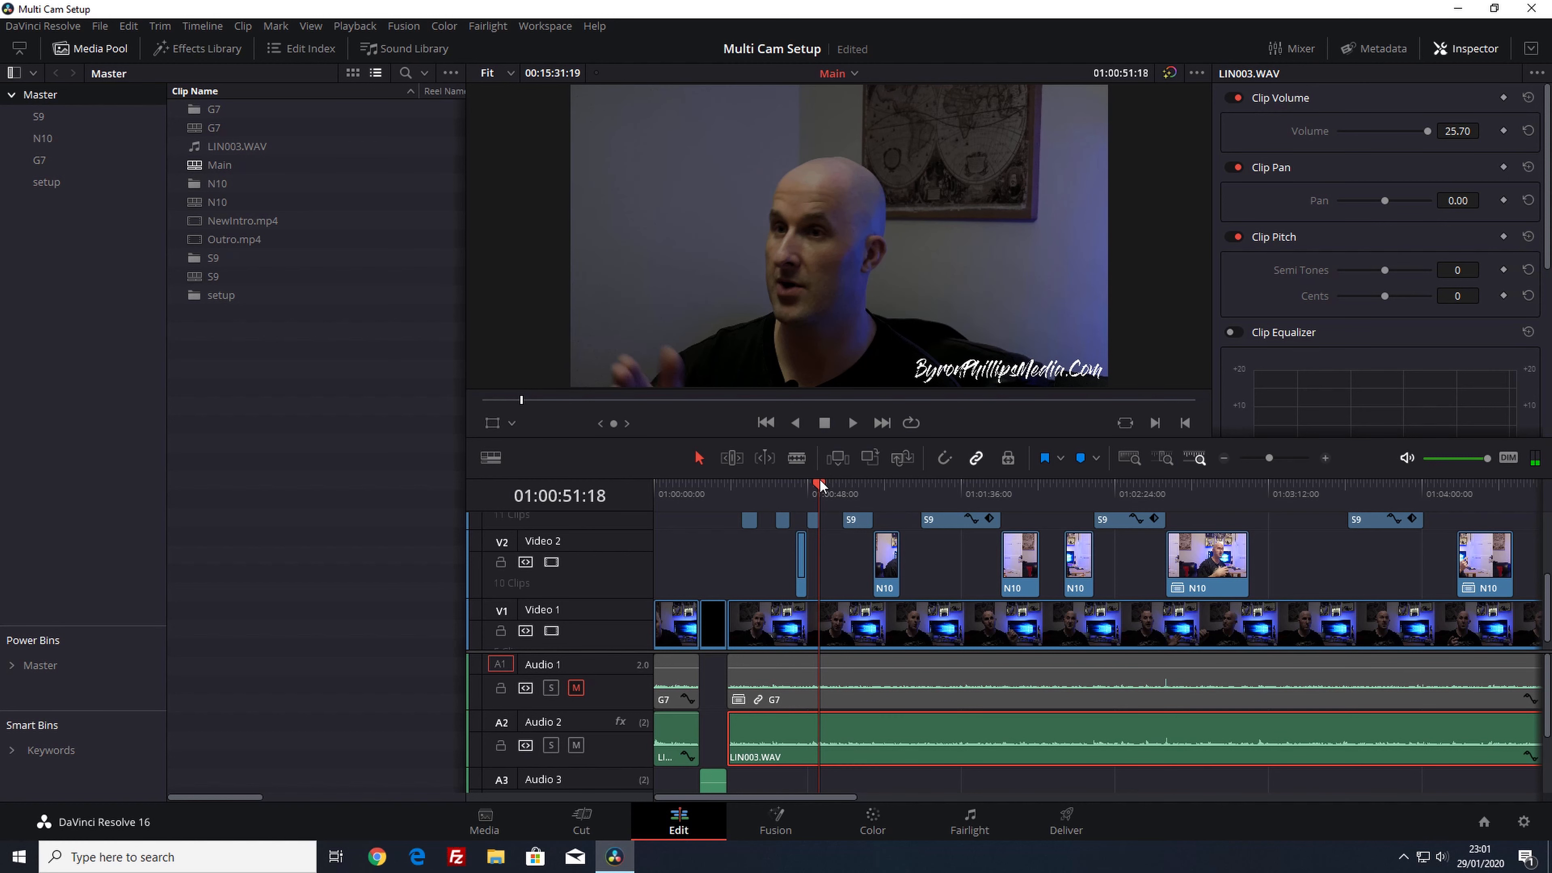